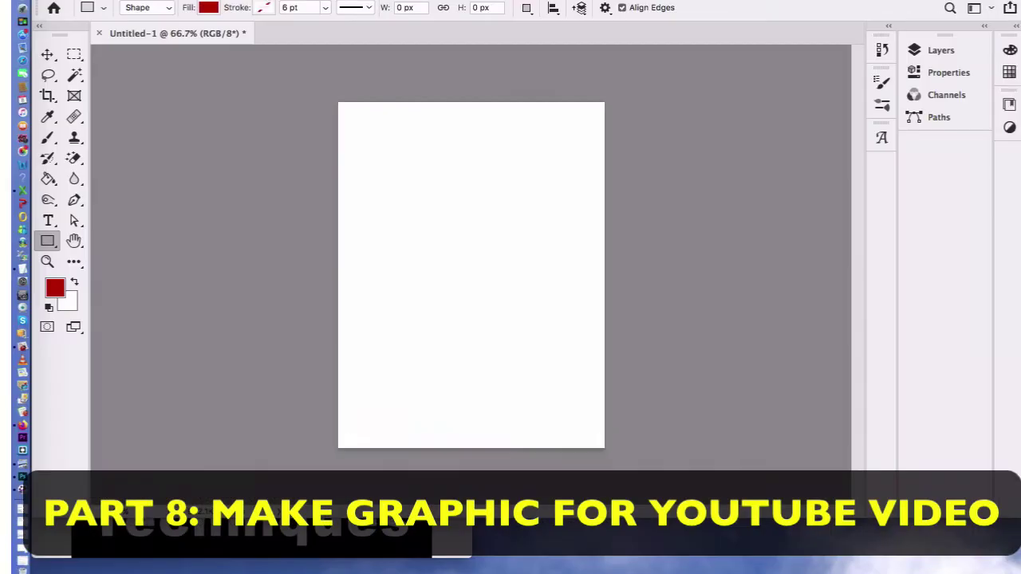
# Step: Check the document's canvas width and height in pixels, leaving both values as they are
pyautogui.click(218, 8)
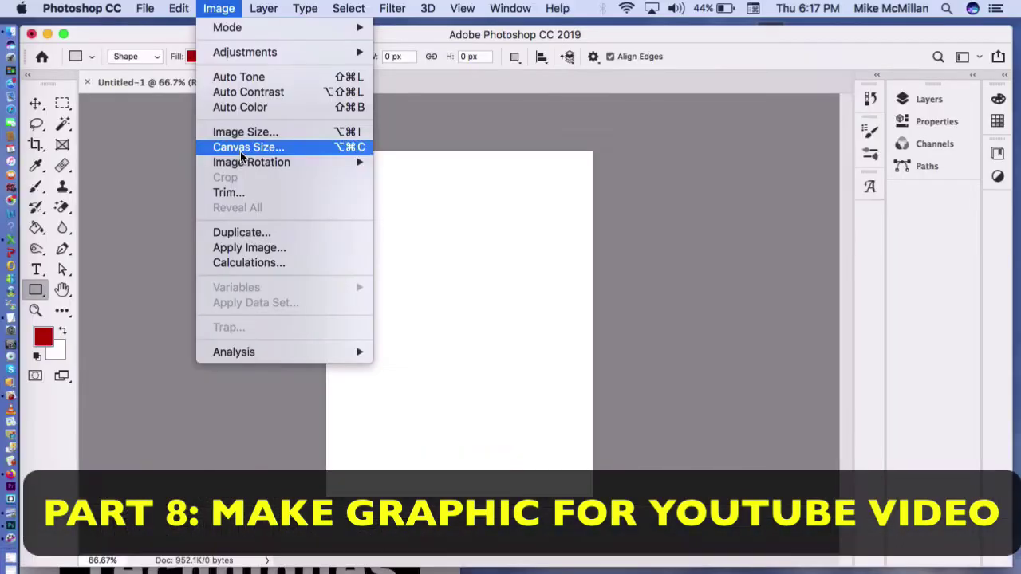
pyautogui.click(242, 145)
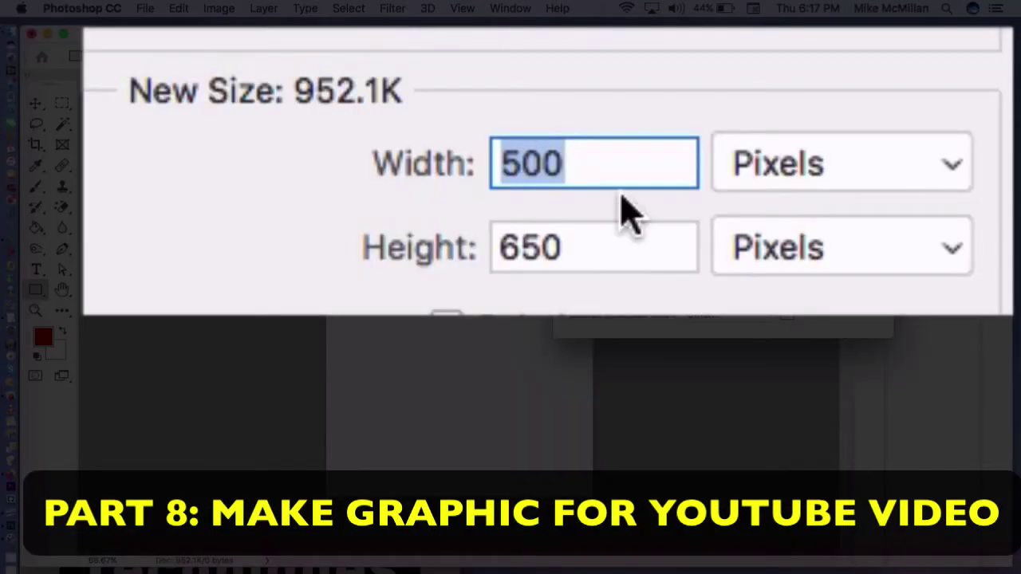
pyautogui.click(718, 170)
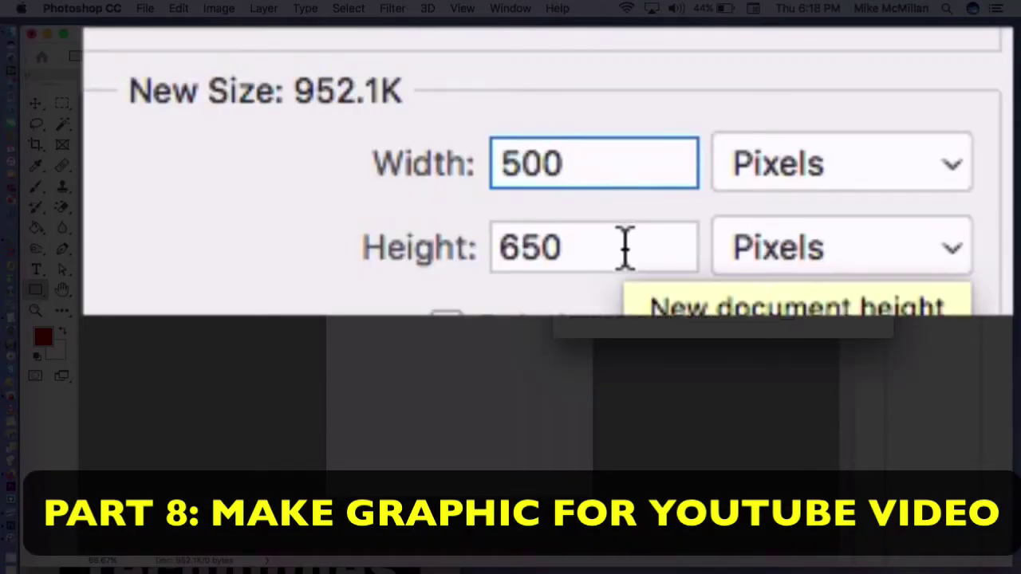
pyautogui.press('Return')
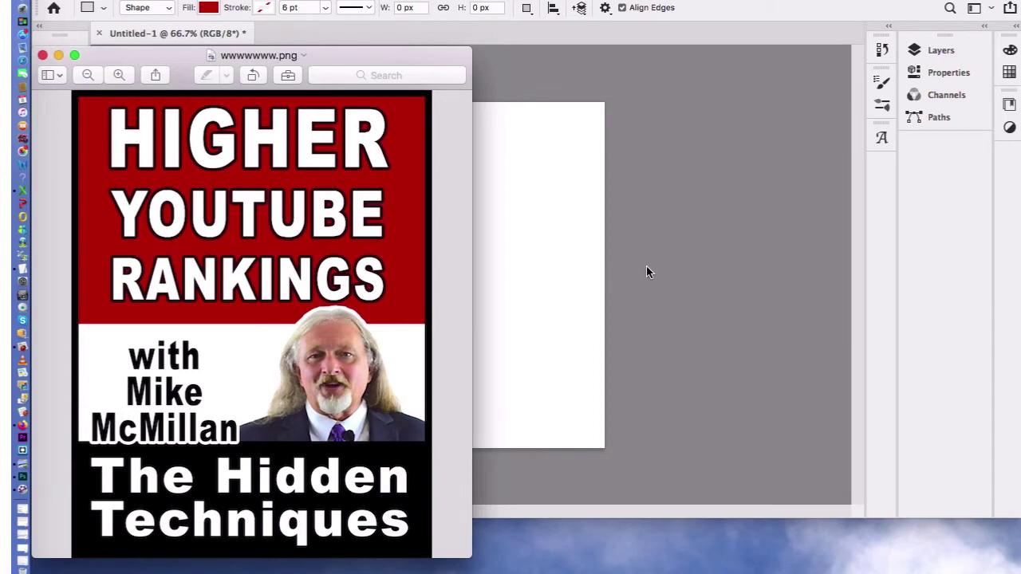
# Step: Draw a rectangle about 475 by 625 px just inside the canvas edges, with no fill and a black stroke
pyautogui.click(646, 272)
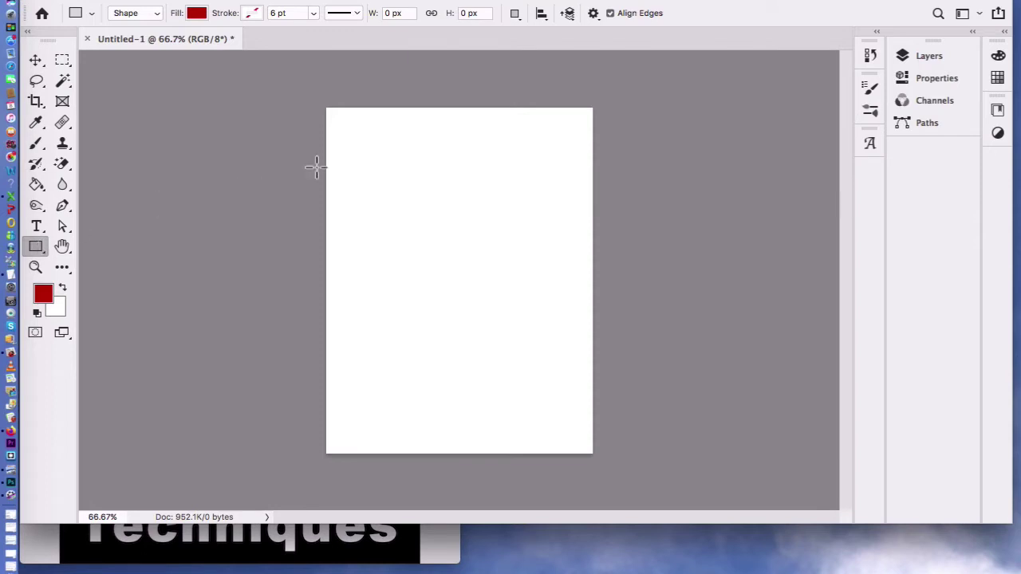
pyautogui.moveTo(337, 118); pyautogui.dragTo(589, 451)
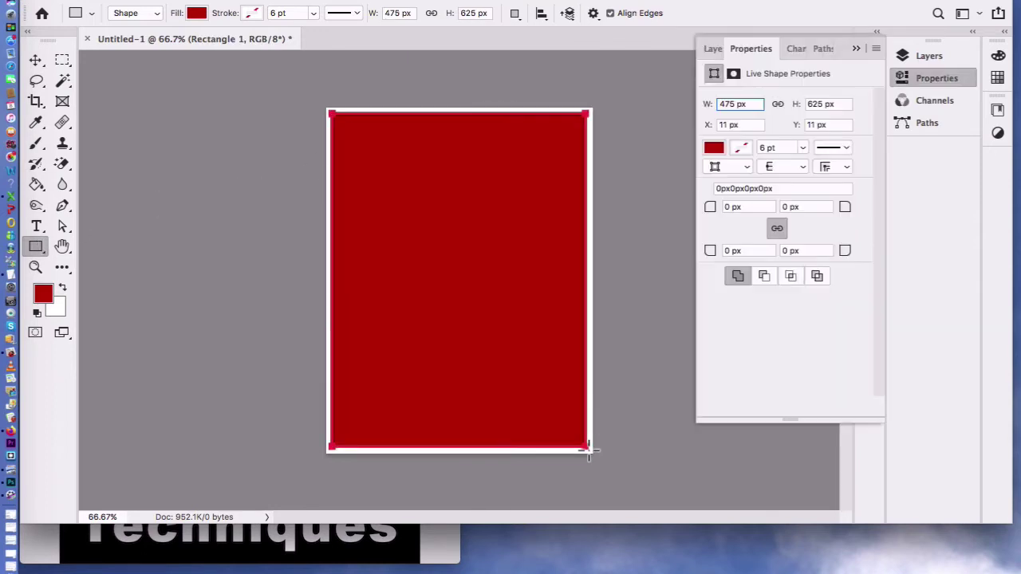
pyautogui.click(203, 14)
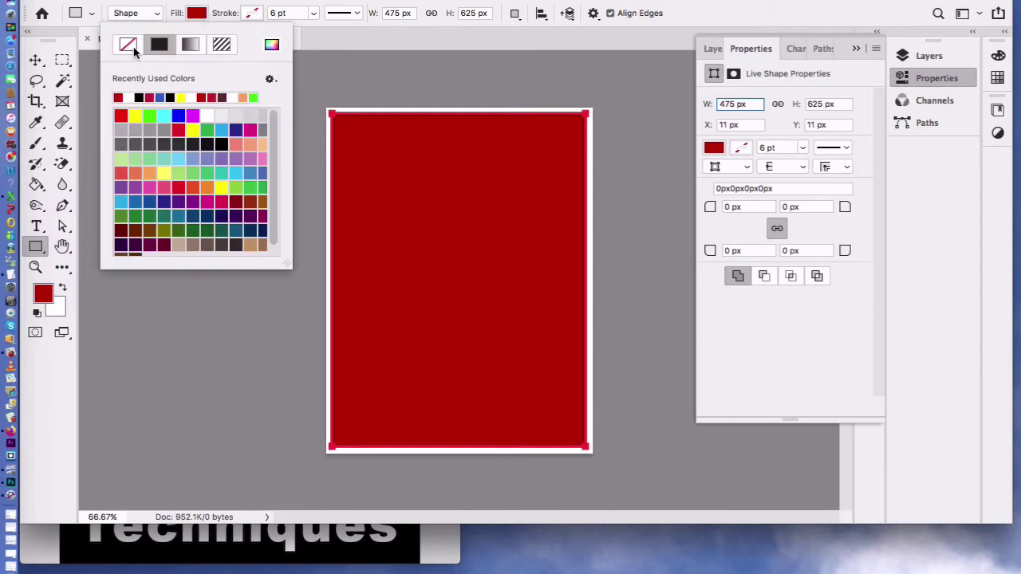
pyautogui.click(128, 45)
pyautogui.click(252, 13)
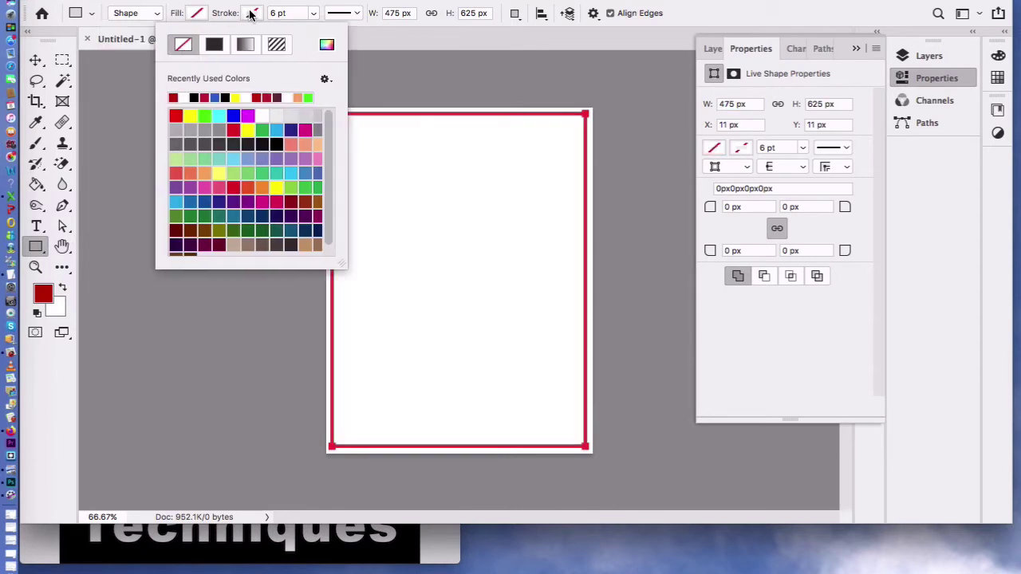
pyautogui.click(214, 45)
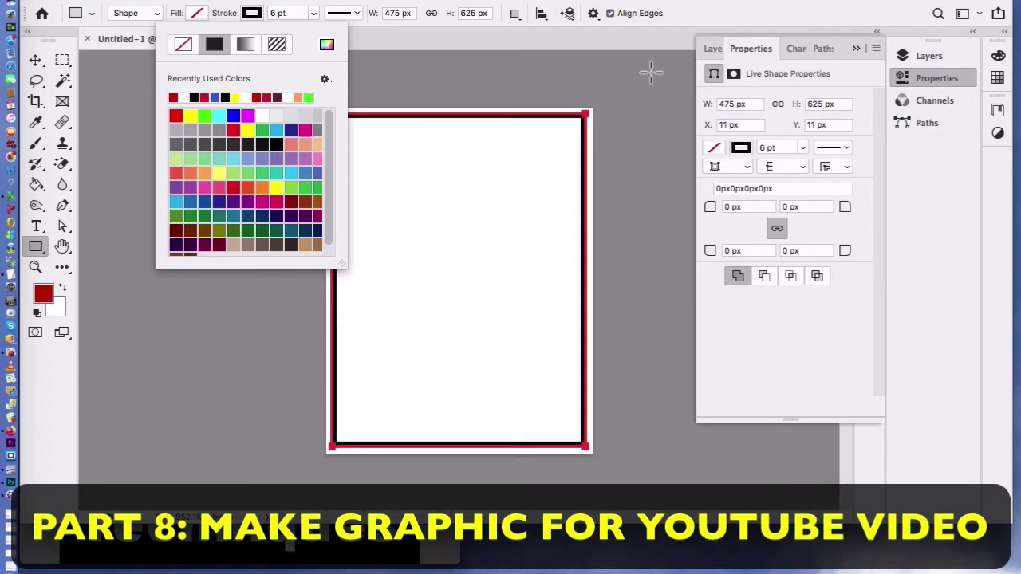
pyautogui.click(857, 47)
pyautogui.click(857, 48)
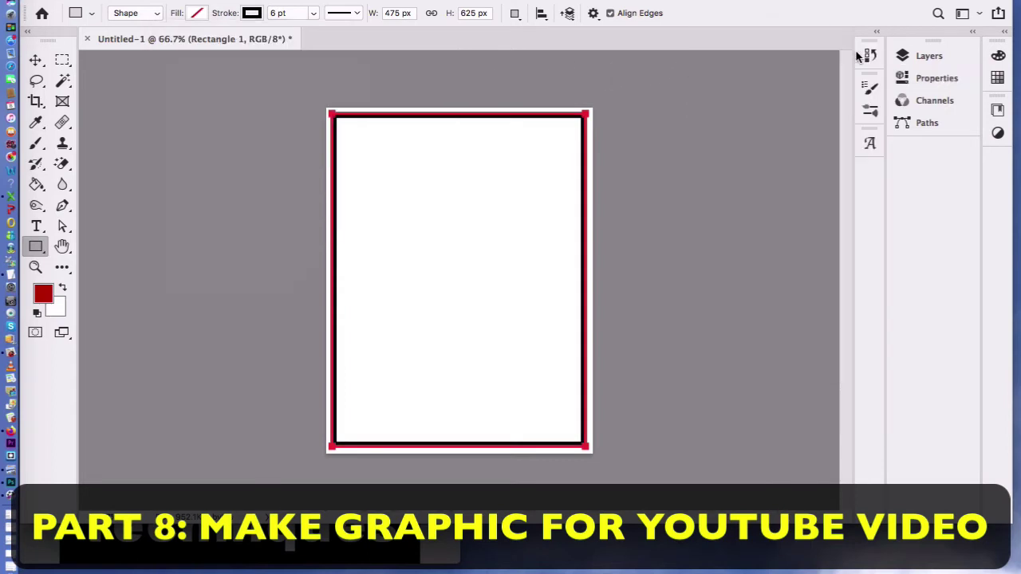
# Step: Thicken the border rectangle's stroke to 8.06 pt and stretch the shape to the canvas edges, about 502 by 648 px
pyautogui.click(313, 13)
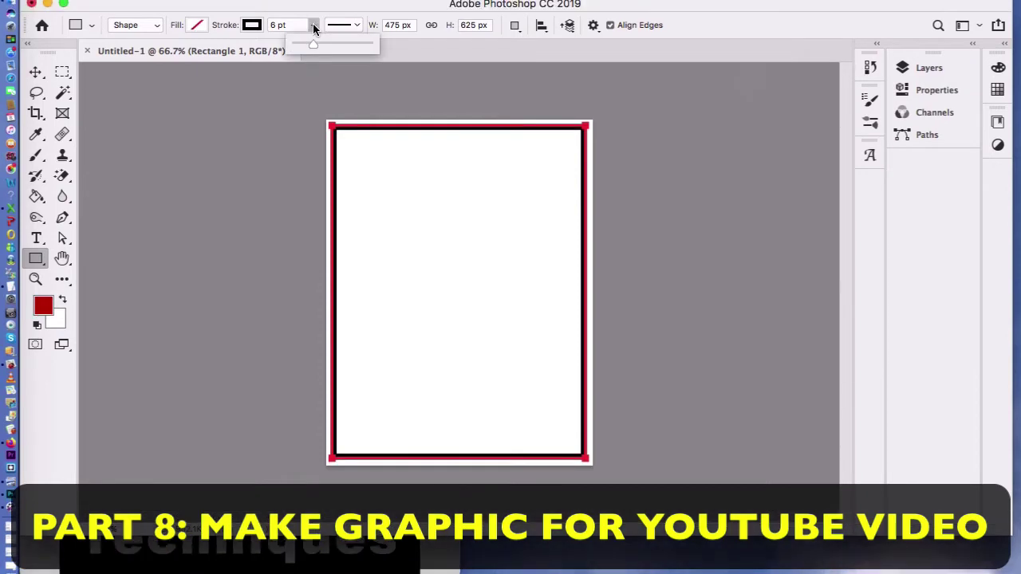
pyautogui.moveTo(313, 45); pyautogui.dragTo(315, 44)
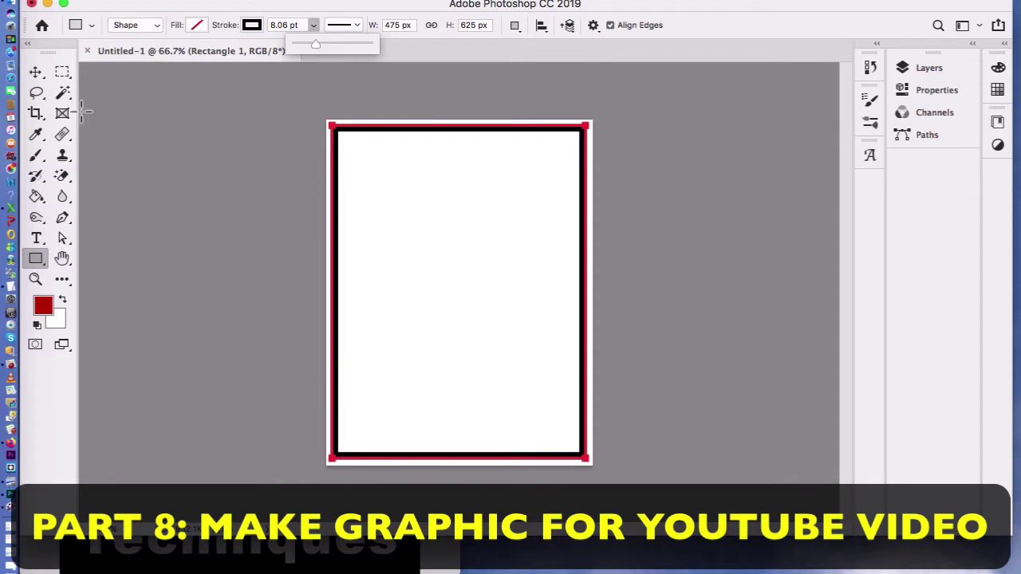
pyautogui.click(38, 73)
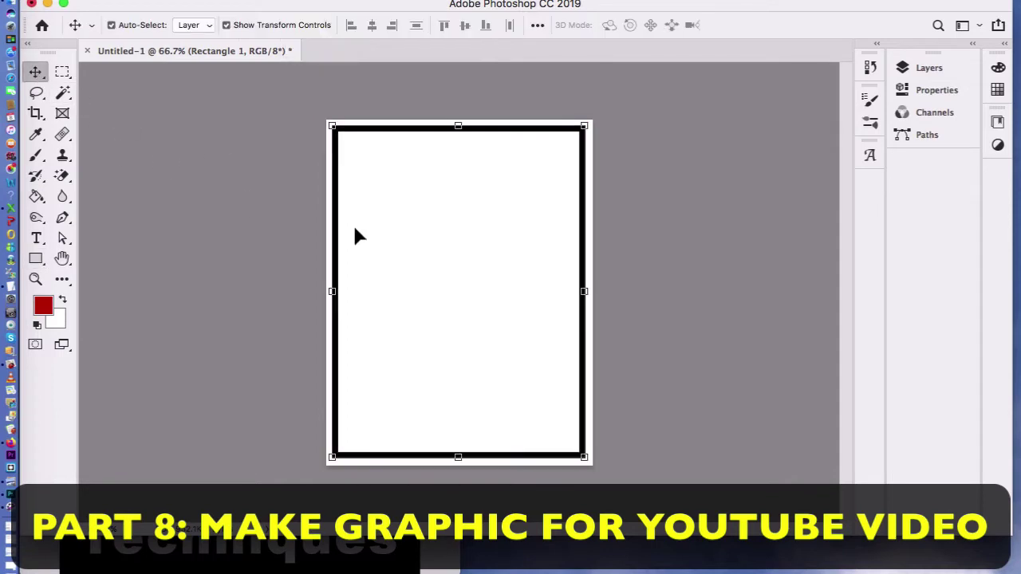
pyautogui.moveTo(399, 132); pyautogui.dragTo(394, 124)
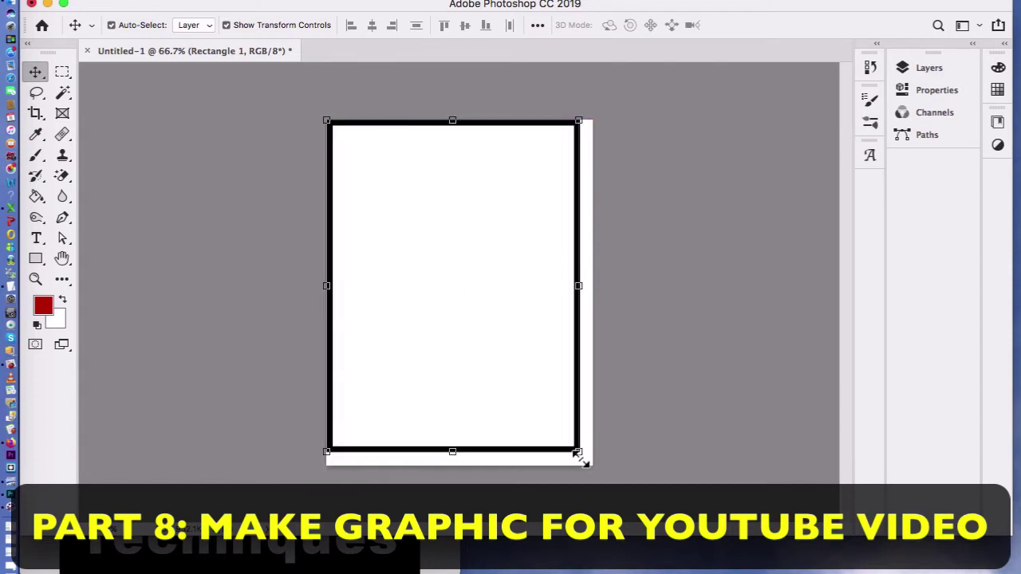
pyautogui.moveTo(579, 454)
pyautogui.mouseDown()
pyautogui.moveTo(589, 470)
pyautogui.moveTo(593, 463)
pyautogui.mouseUp()
pyautogui.click(74, 222)
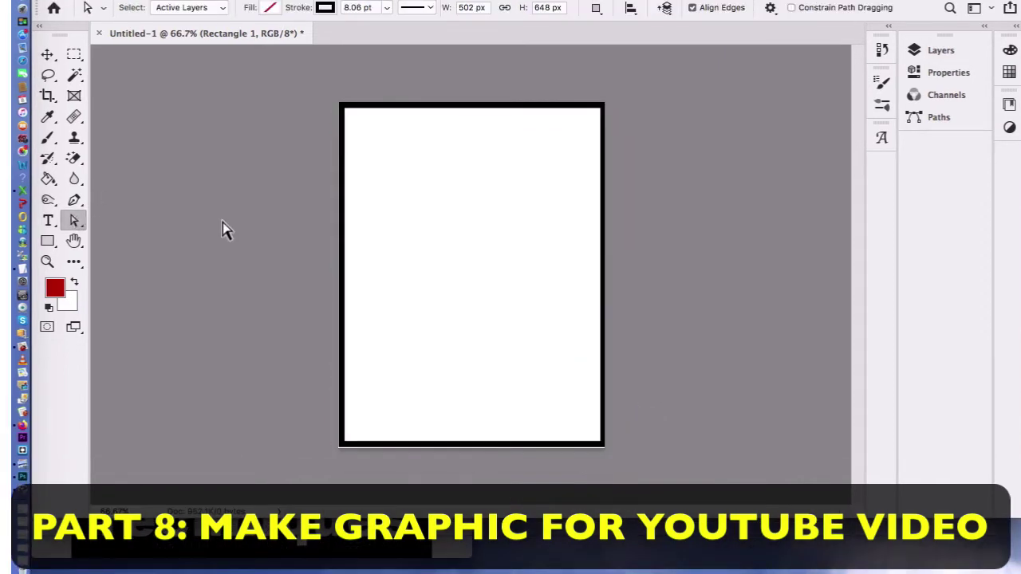
# Step: Consult the finished reference graphic and draw a second rectangle about 491 by 179 px across the lower part of the canvas
pyautogui.click(266, 494)
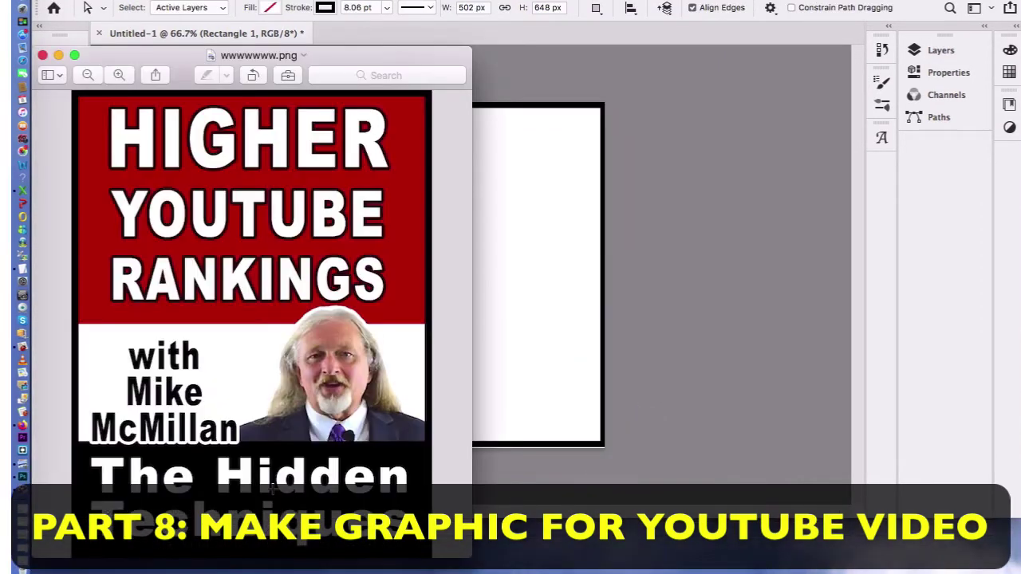
pyautogui.click(581, 386)
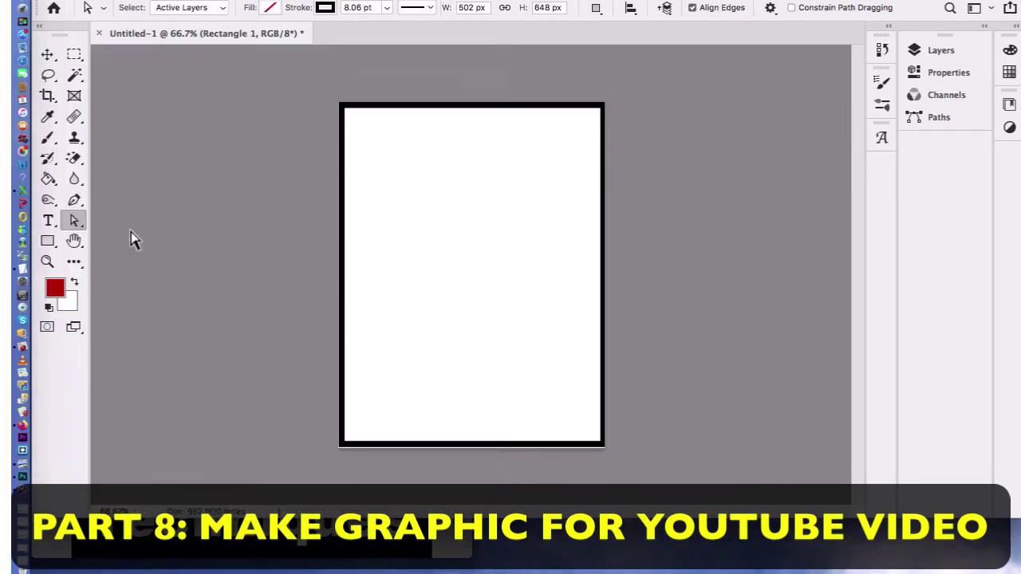
pyautogui.click(47, 242)
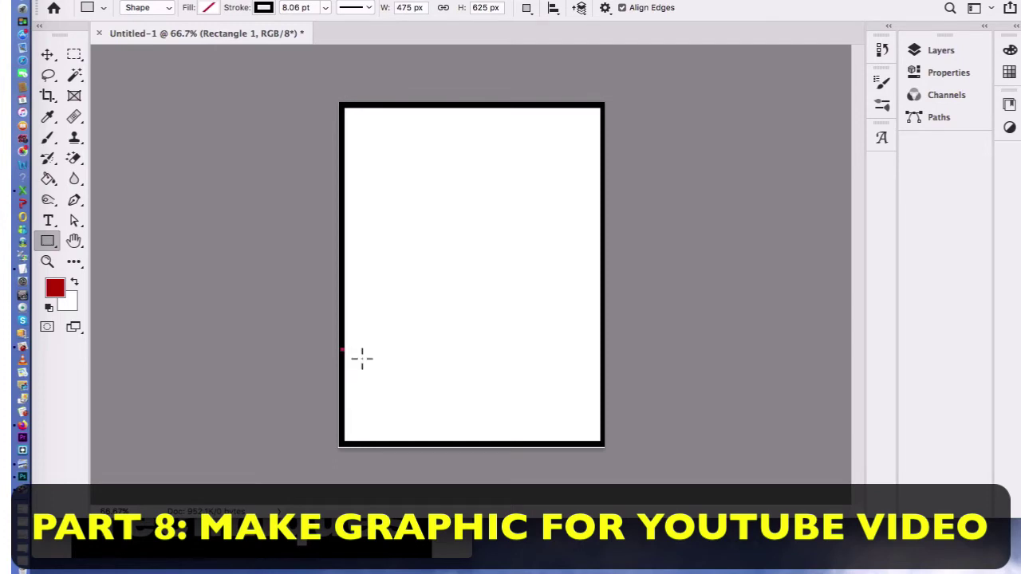
pyautogui.moveTo(362, 359); pyautogui.dragTo(607, 449)
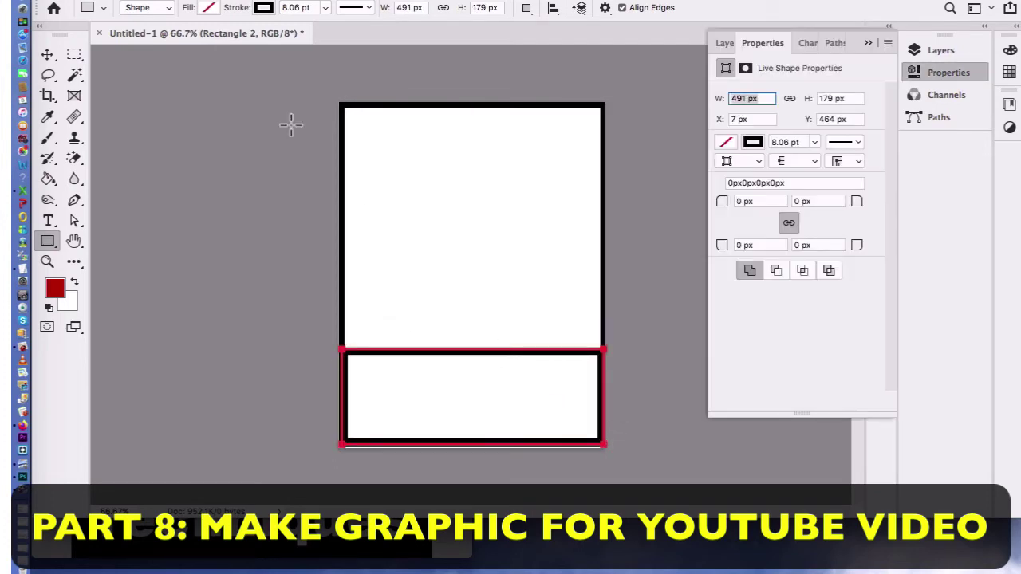
# Step: Fill the lower rectangle with solid black and remove its stroke
pyautogui.click(211, 9)
pyautogui.click(171, 39)
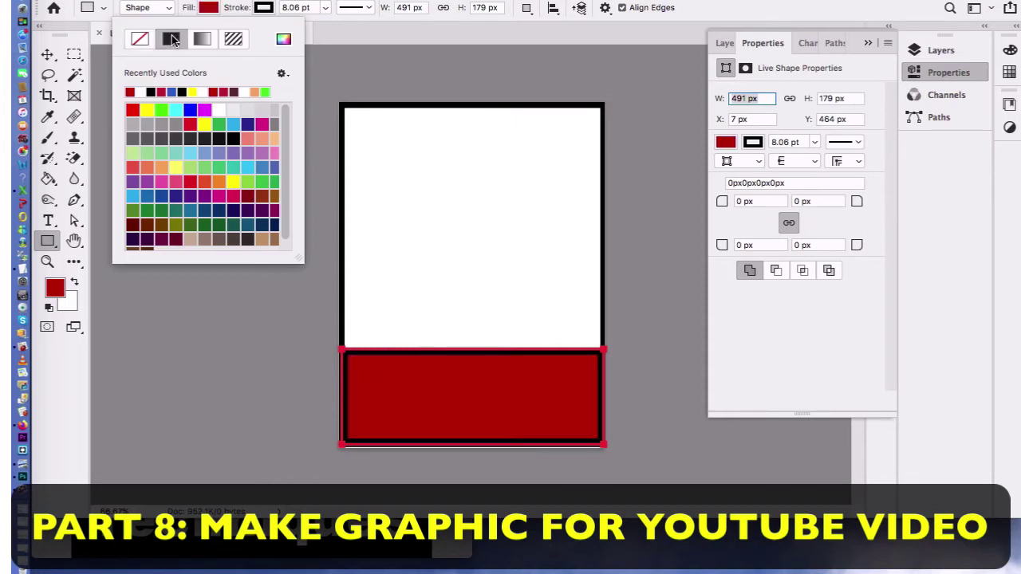
pyautogui.click(211, 10)
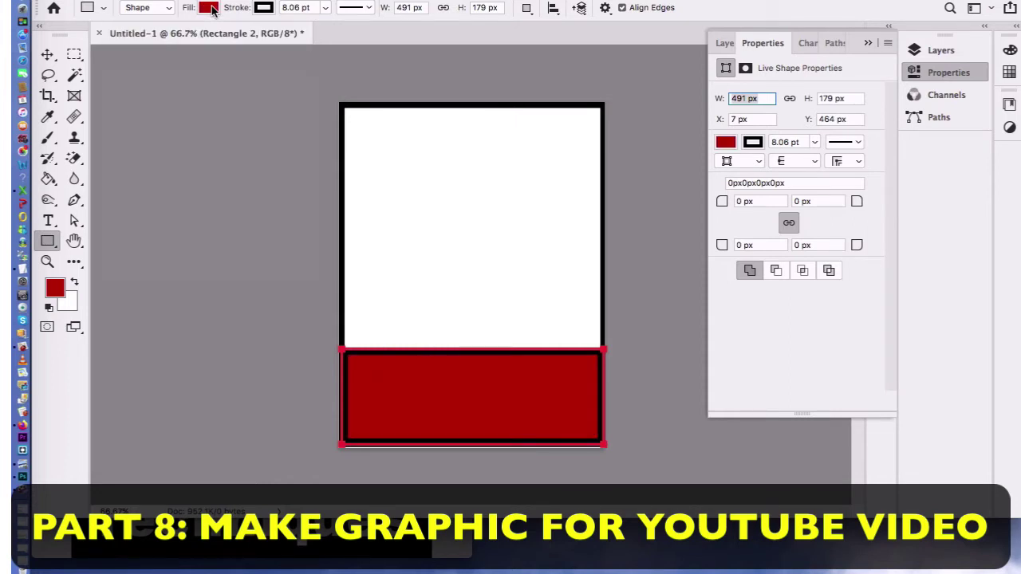
pyautogui.click(211, 9)
pyautogui.click(157, 93)
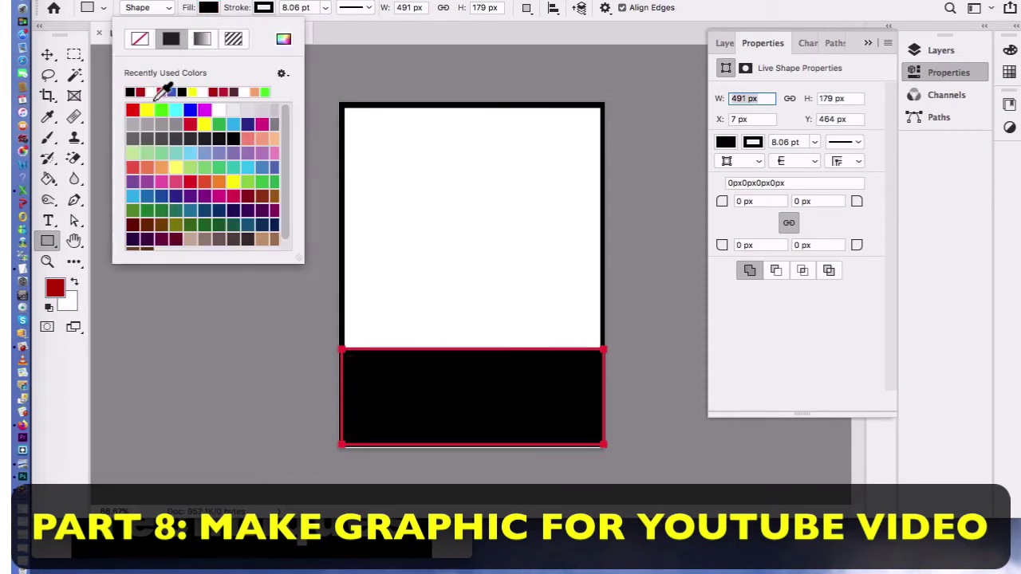
pyautogui.click(264, 8)
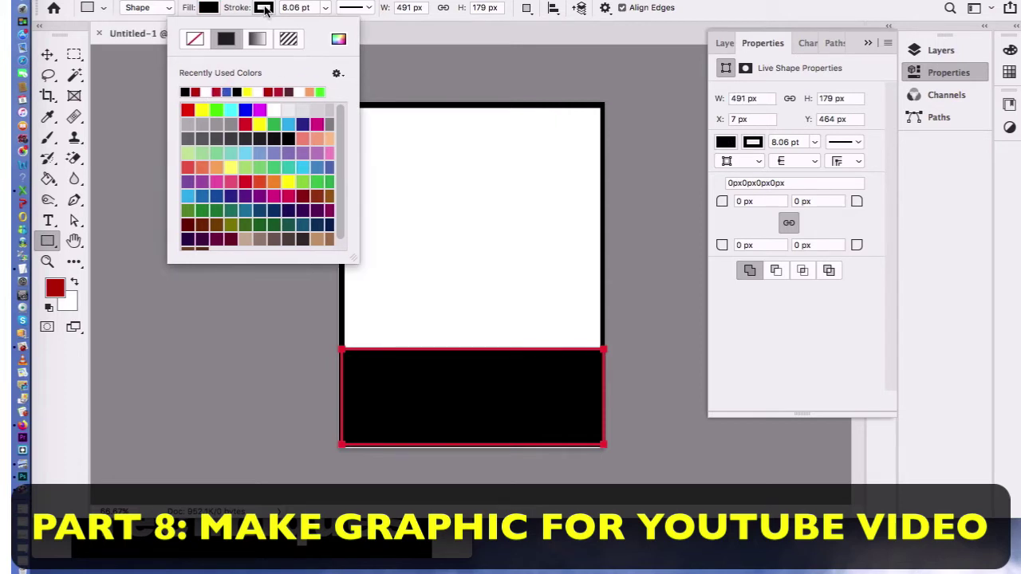
pyautogui.click(195, 41)
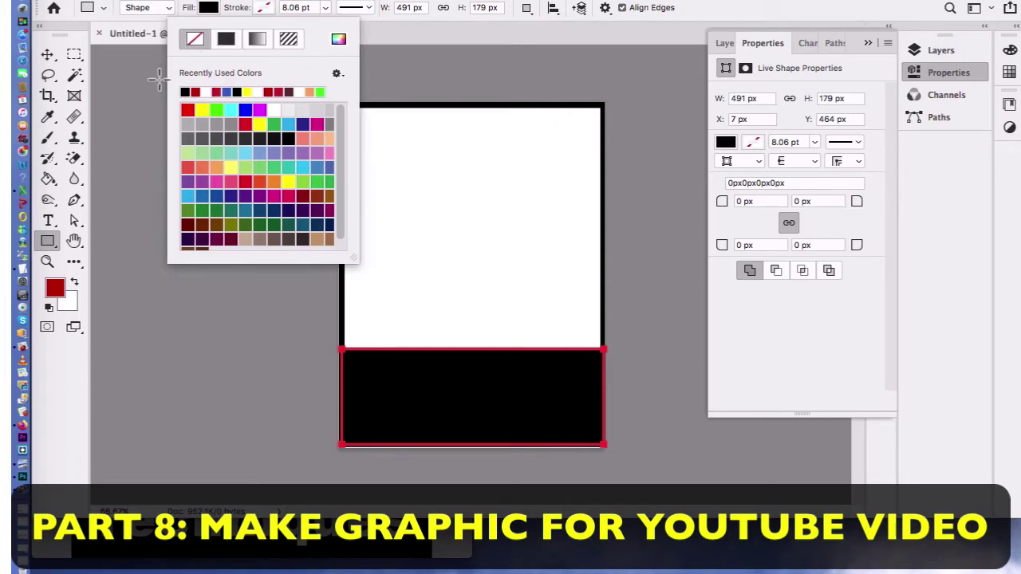
pyautogui.click(73, 221)
pyautogui.click(146, 220)
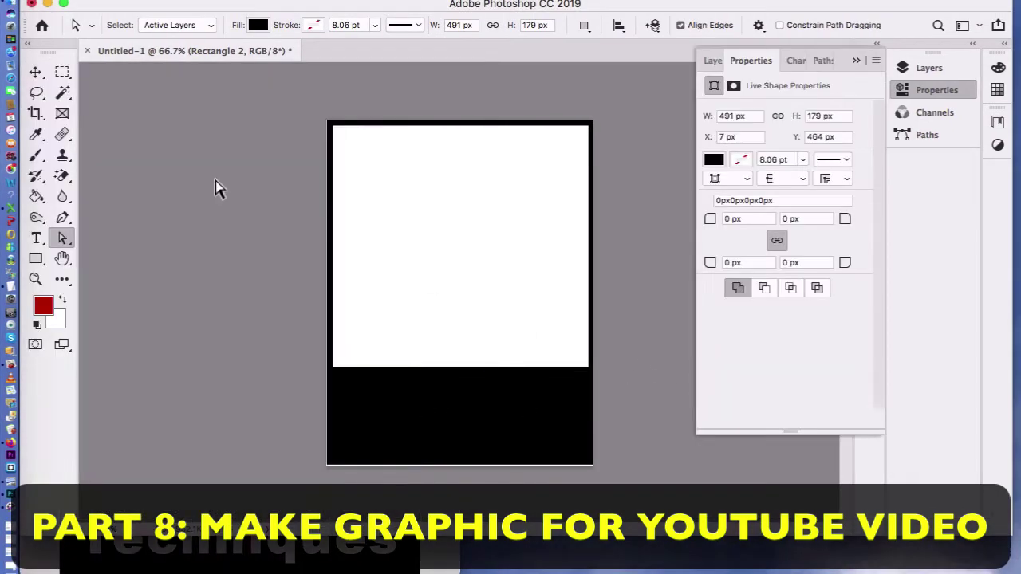
# Step: Add a text box over the black lower rectangle reading "The Hidden Techniques"
pyautogui.click(35, 238)
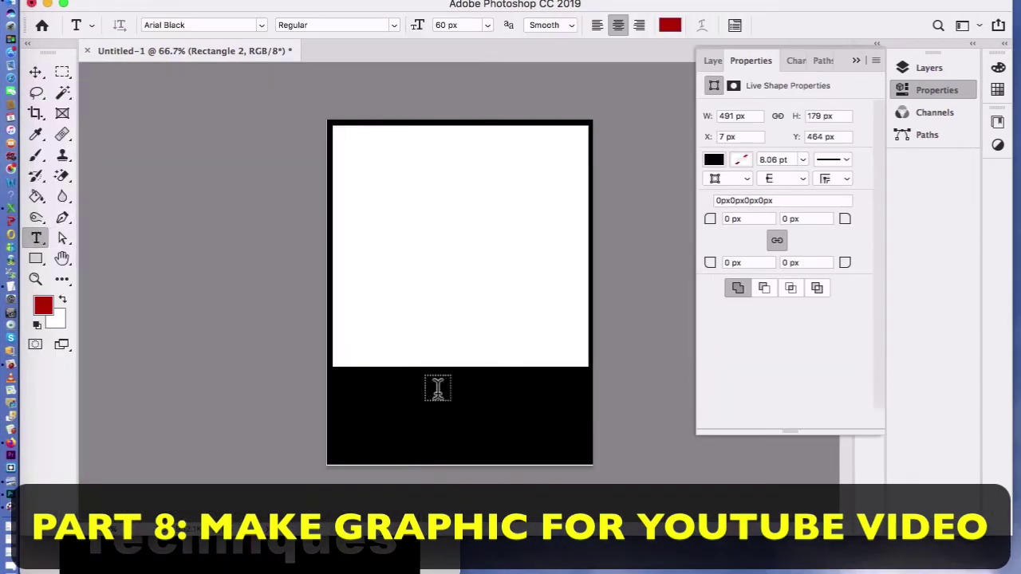
pyautogui.moveTo(338, 373); pyautogui.dragTo(602, 474)
pyautogui.write('The')
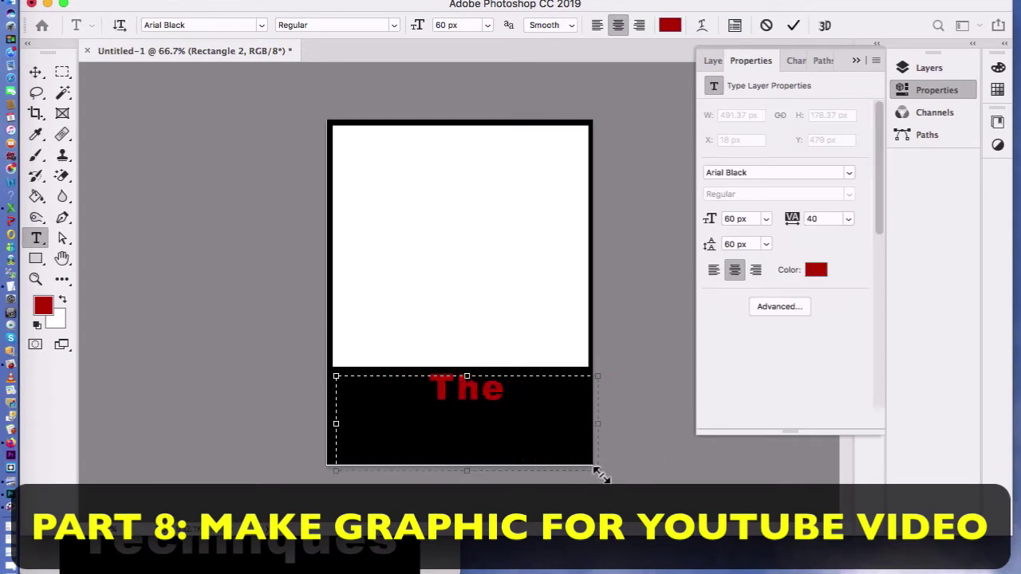
pyautogui.write(' Hidden')
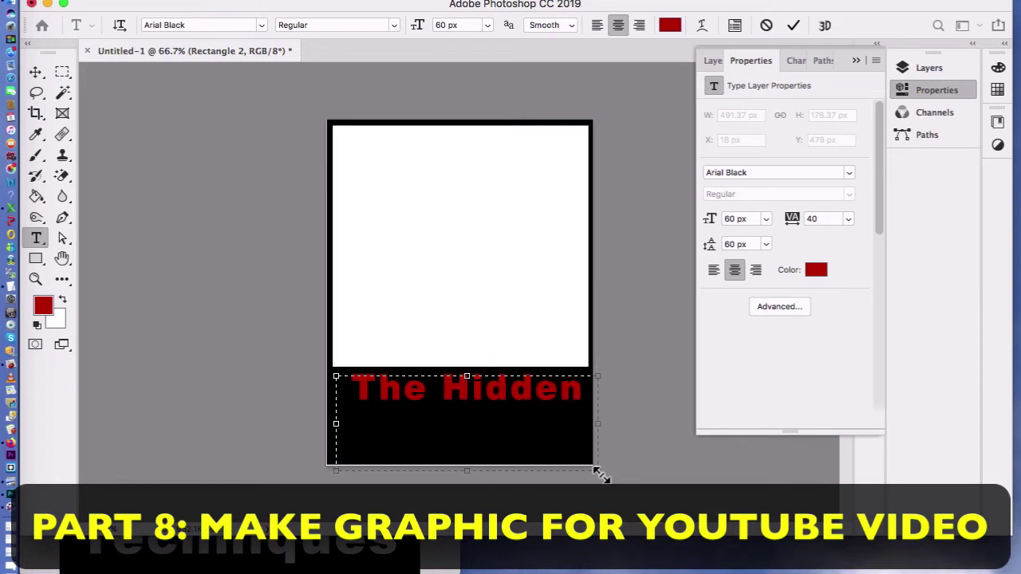
pyautogui.write(' Techniq')
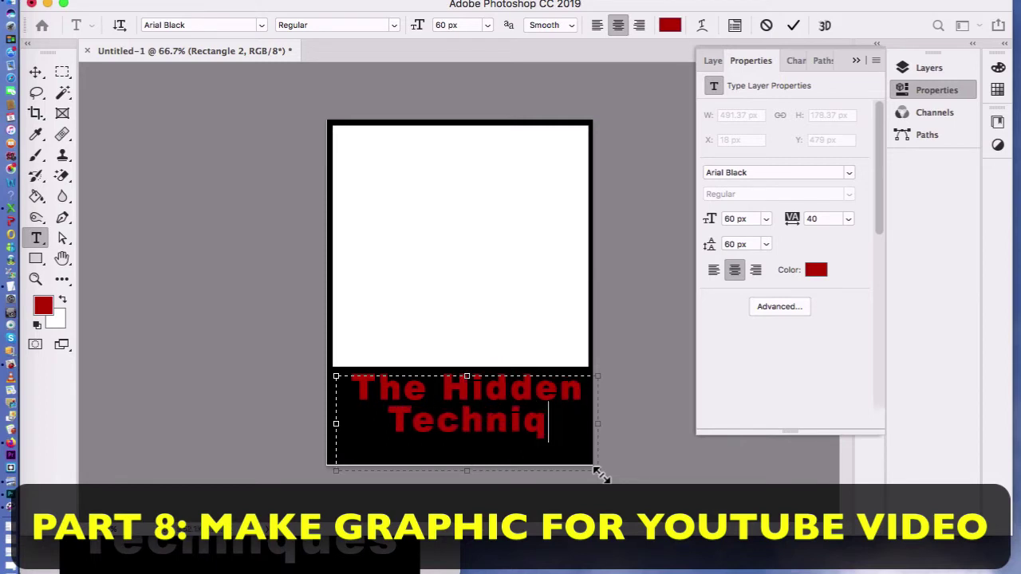
pyautogui.write('ues')
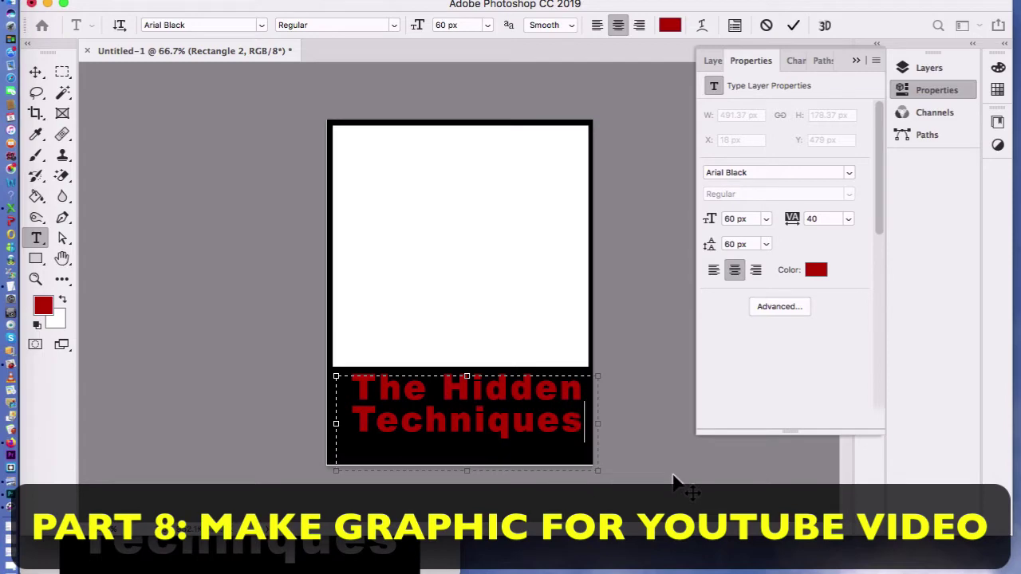
# Step: Recolour the entire "The Hidden Techniques" text to white (ffffff) and commit the text
pyautogui.moveTo(356, 388); pyautogui.dragTo(634, 489)
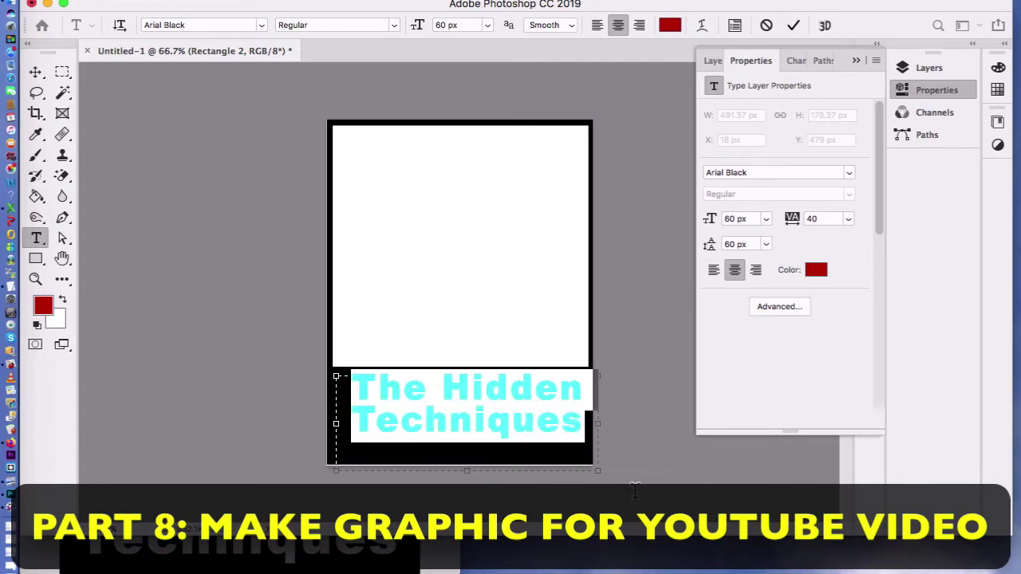
pyautogui.click(674, 28)
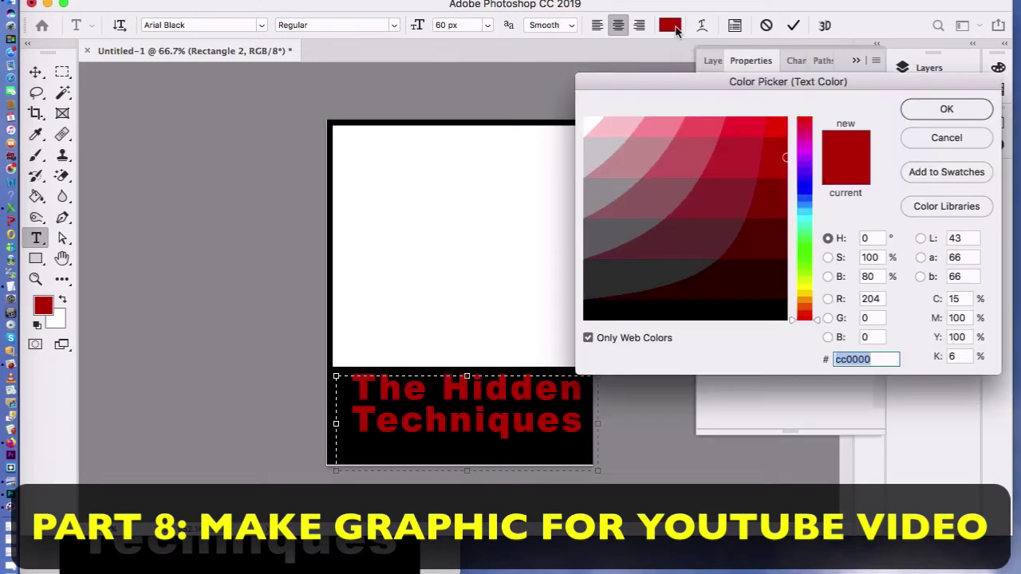
pyautogui.click(585, 118)
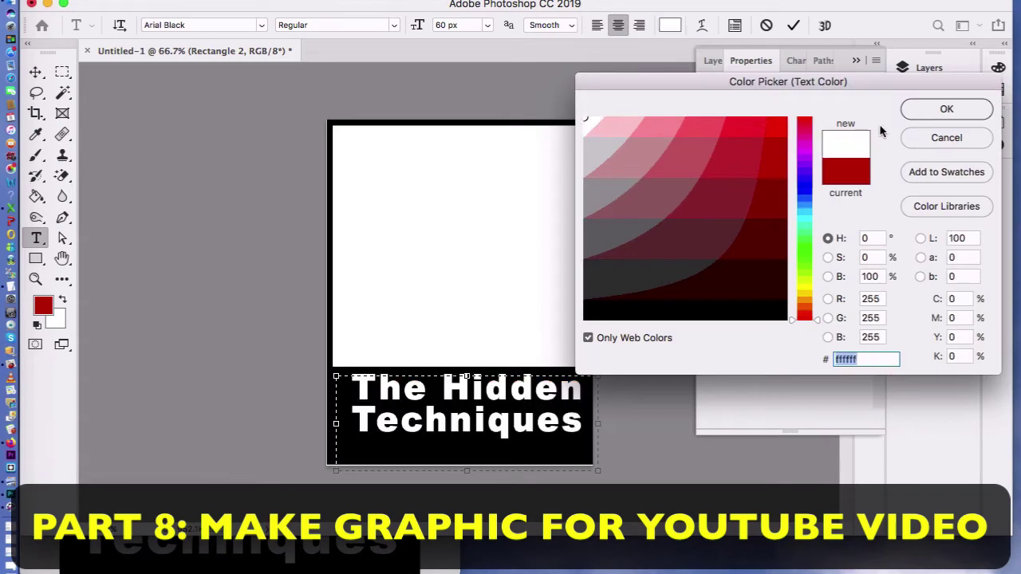
pyautogui.click(915, 110)
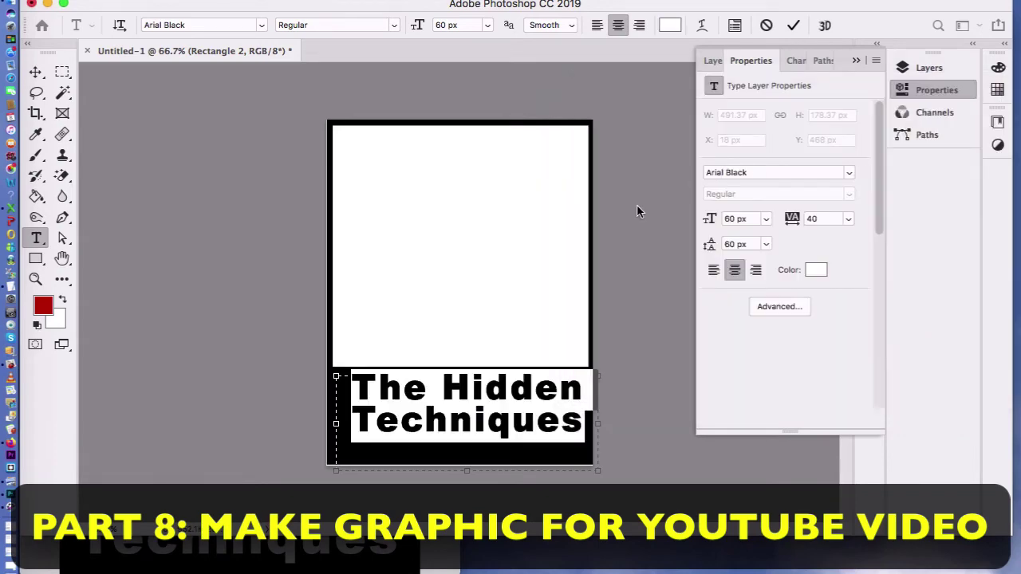
pyautogui.click(64, 239)
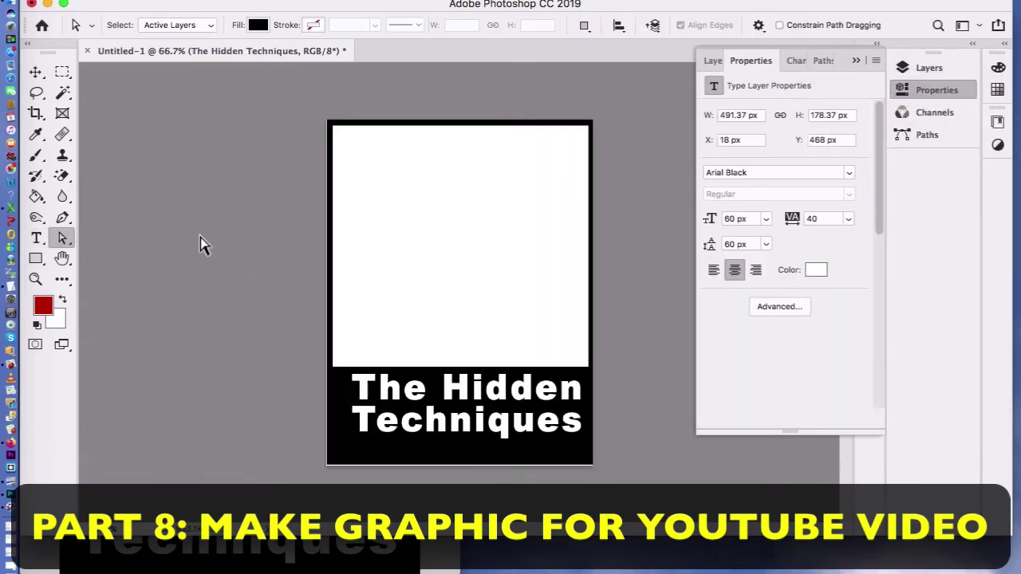
# Step: Move the "The Hidden Techniques" text down and left to centre it within the black lower rectangle
pyautogui.click(37, 73)
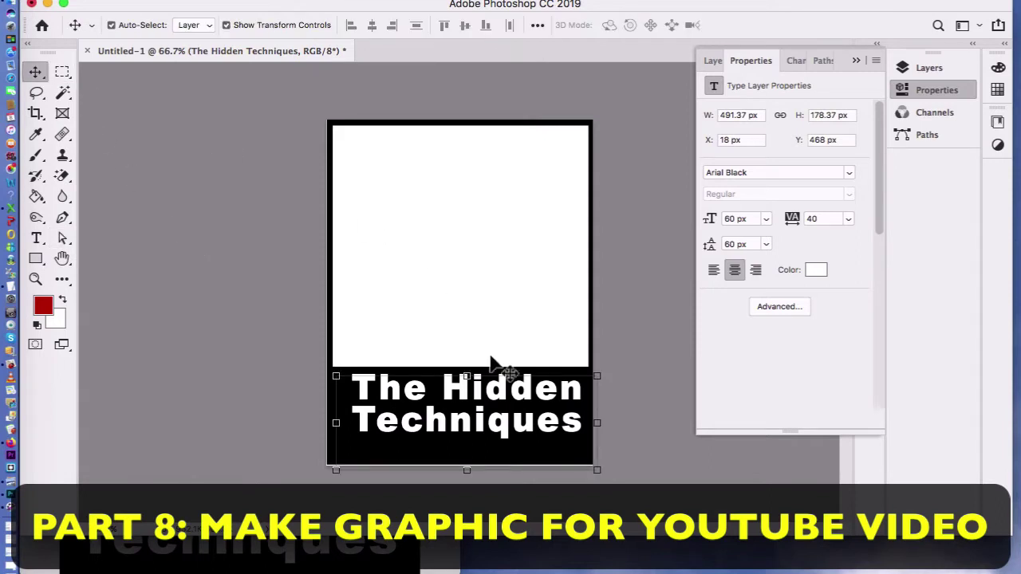
pyautogui.moveTo(524, 417); pyautogui.dragTo(515, 414)
pyautogui.click(652, 397)
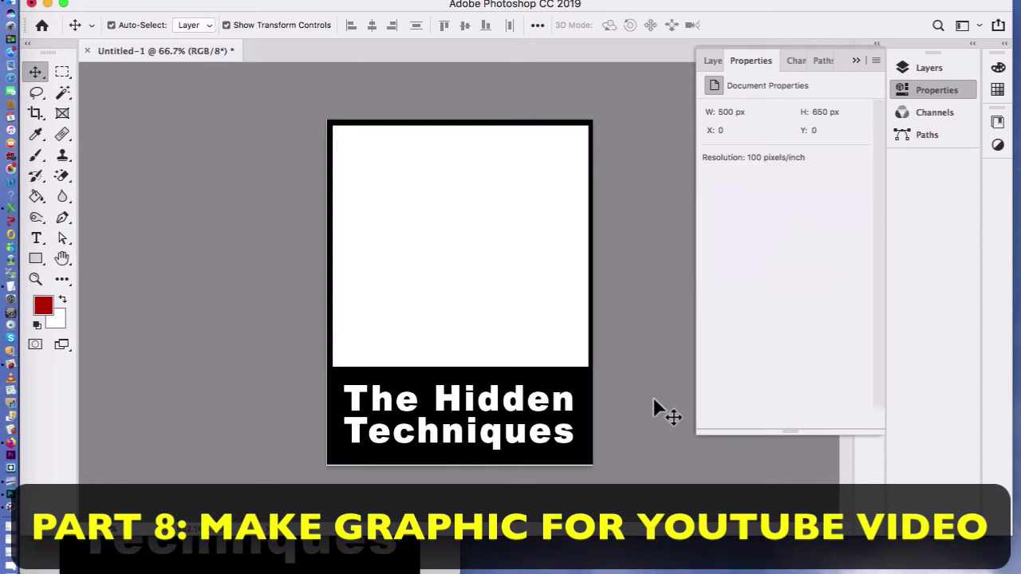
# Step: Check the reference graphic, paste the cut-out portrait and place it against the right border at about X 192, Y 271 px
pyautogui.click(418, 568)
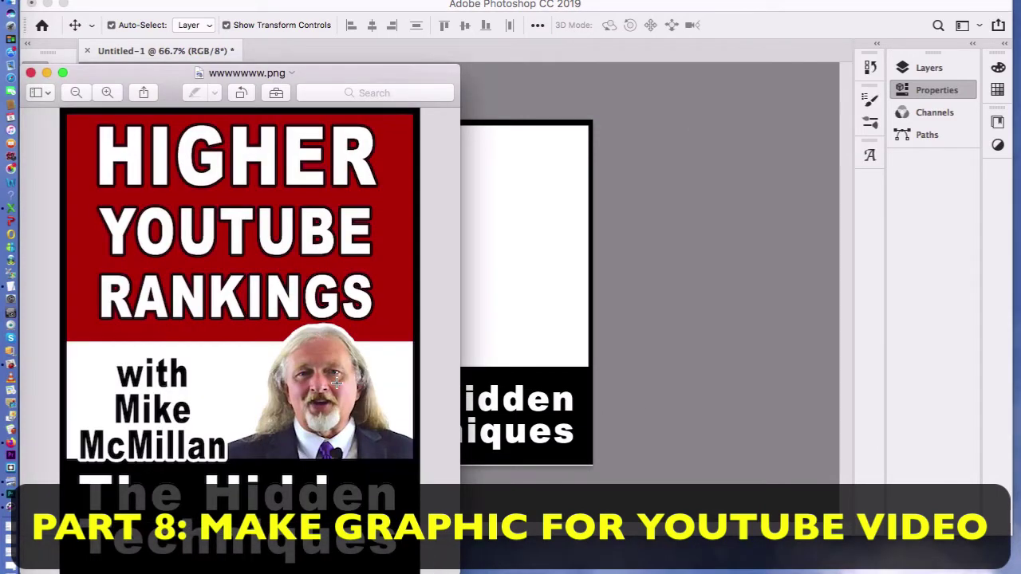
pyautogui.click(671, 323)
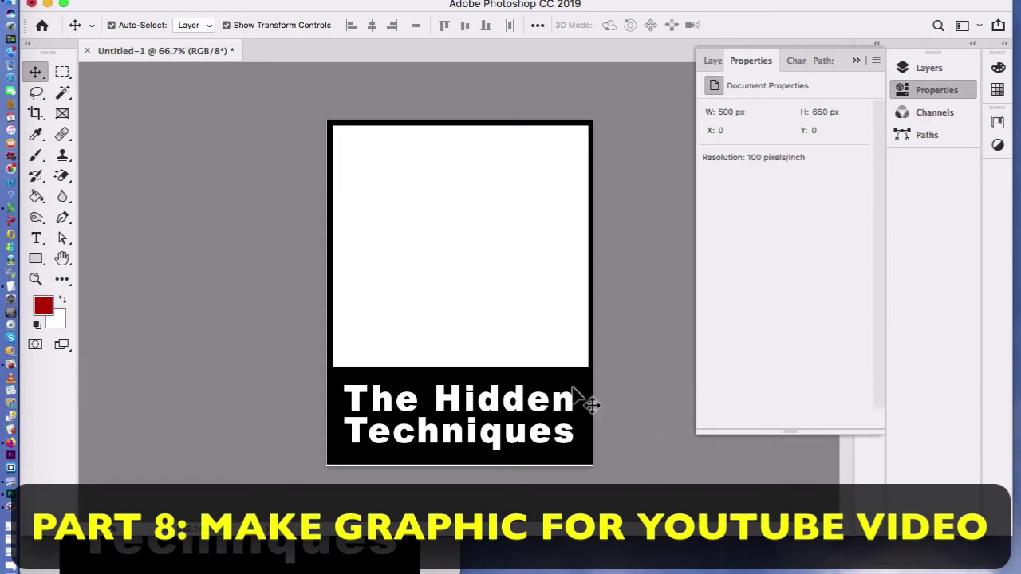
pyautogui.press('super+v')
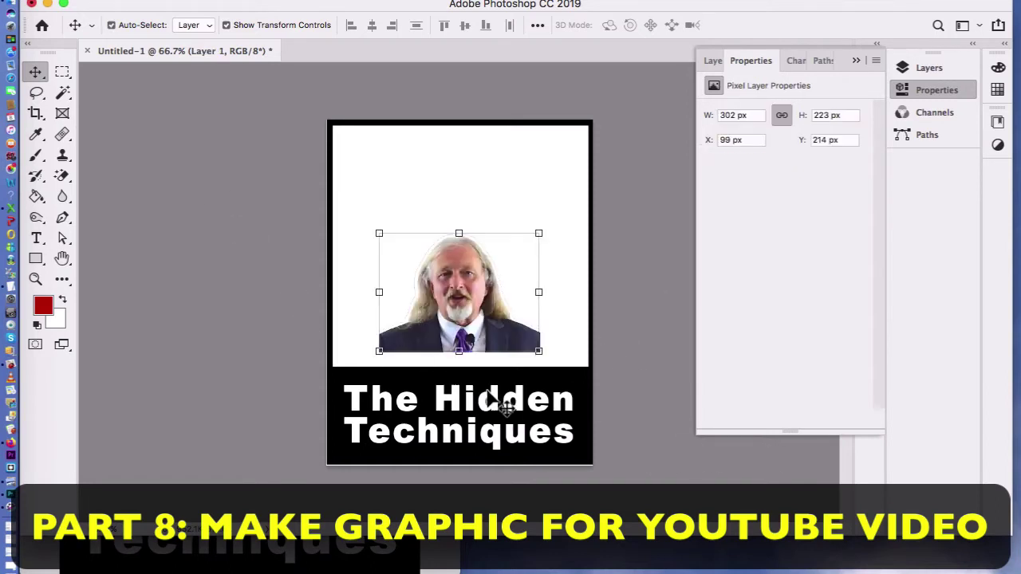
pyautogui.moveTo(504, 291); pyautogui.dragTo(524, 311)
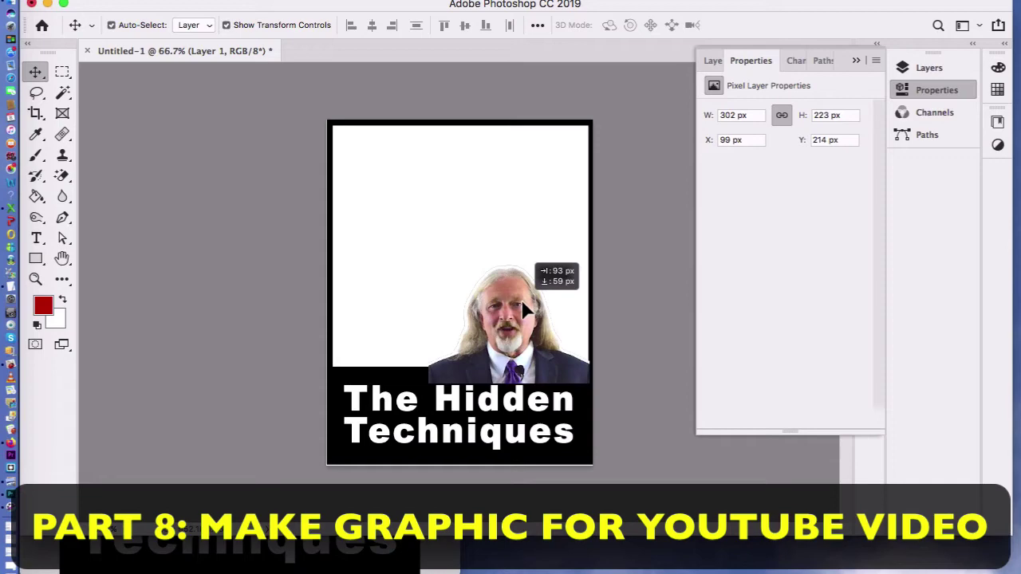
pyautogui.moveTo(524, 311); pyautogui.dragTo(524, 312)
pyautogui.click(428, 550)
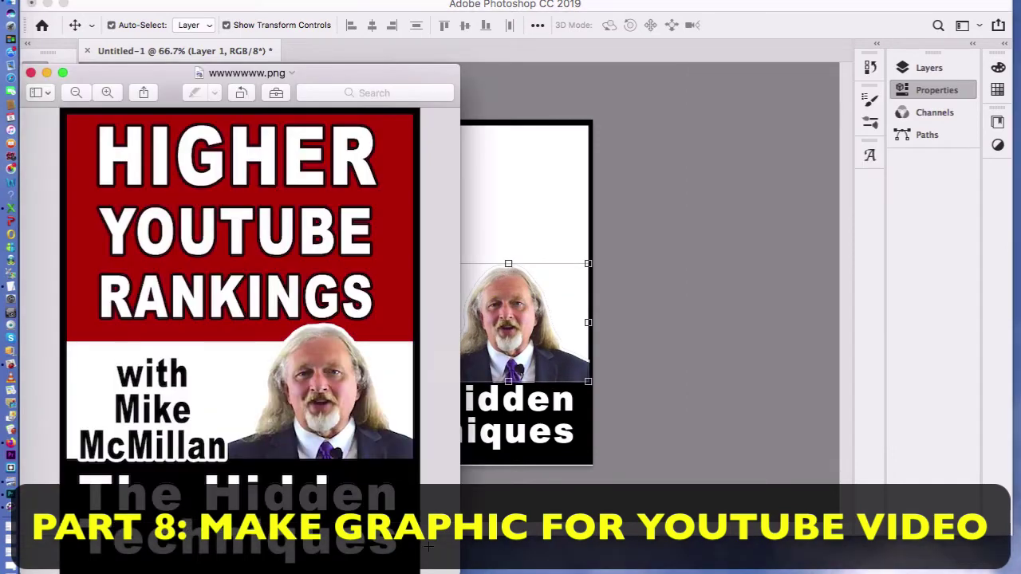
pyautogui.click(644, 227)
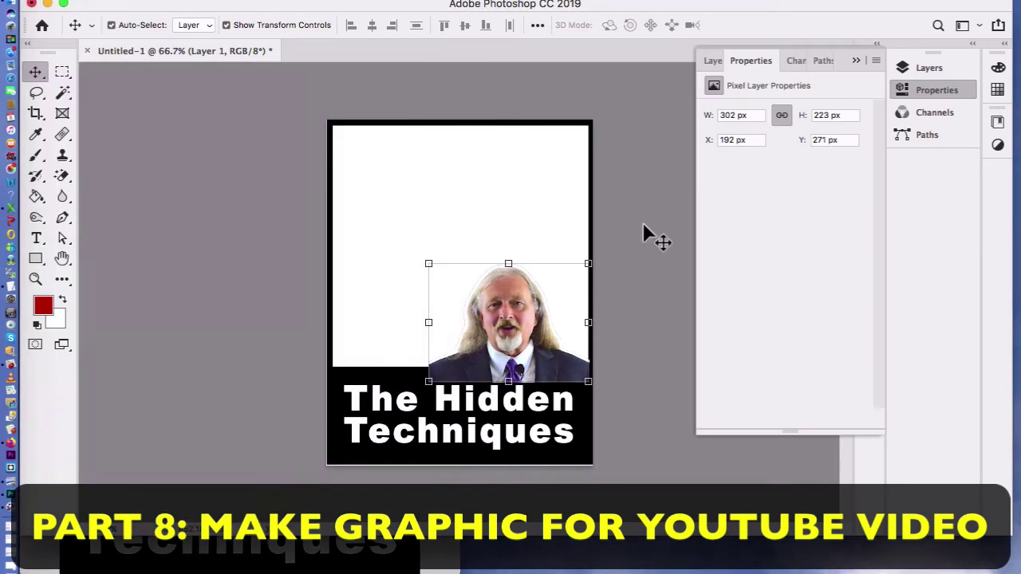
# Step: Place the portrait layer directly below Rectangle 2 in the stacking order and raise the portrait slightly on the canvas
pyautogui.click(856, 61)
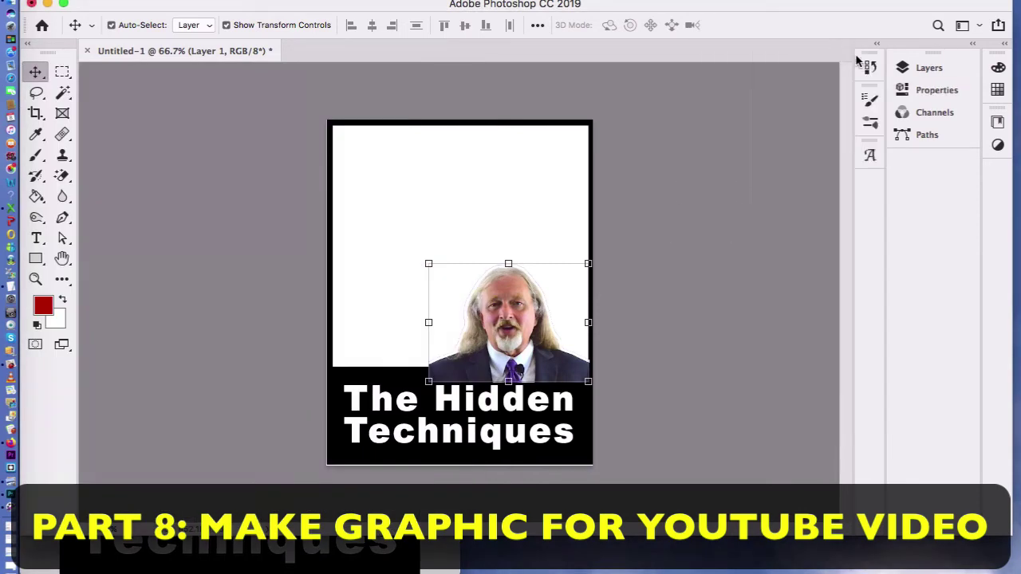
pyautogui.click(947, 70)
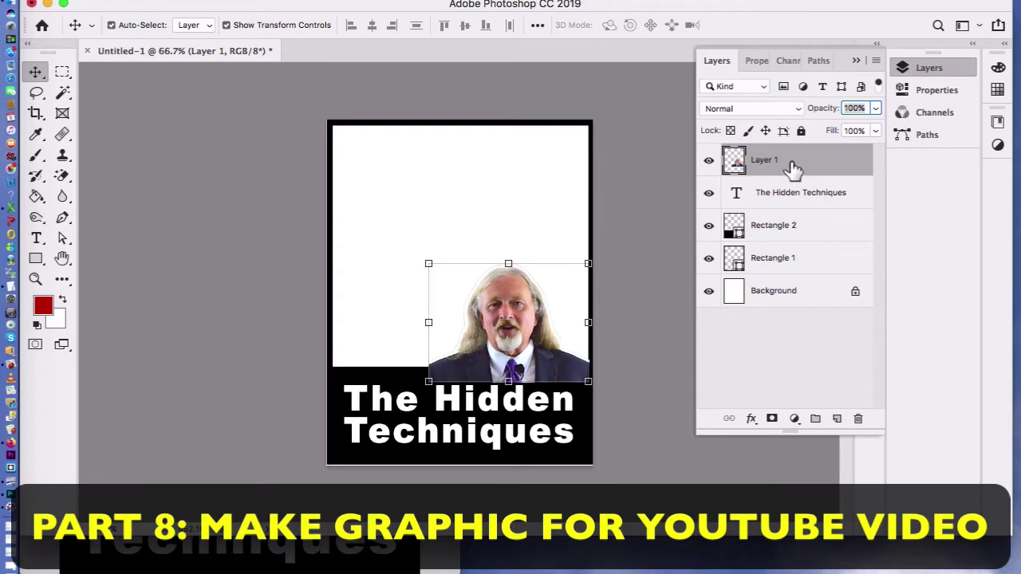
pyautogui.moveTo(792, 167); pyautogui.dragTo(789, 254)
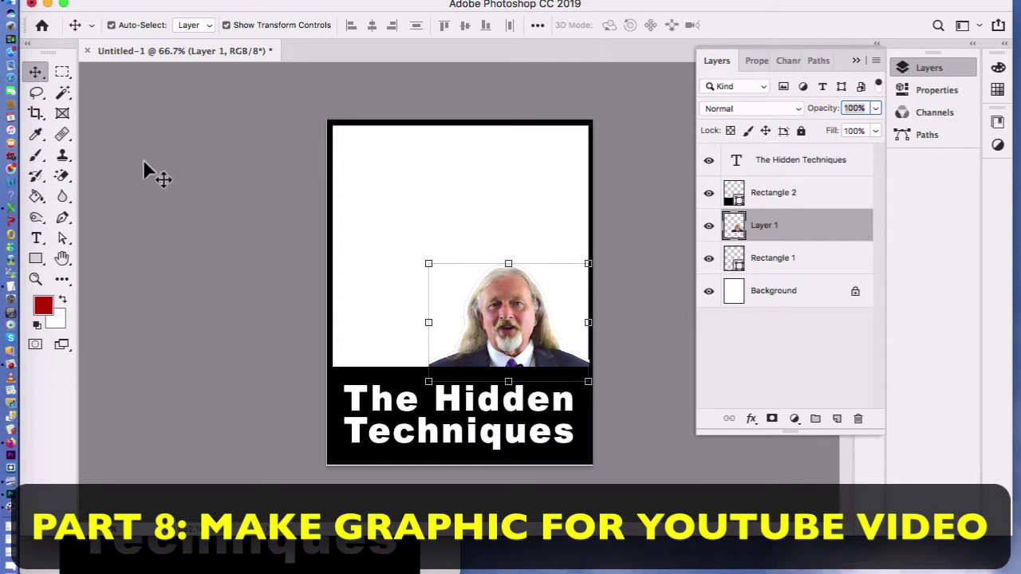
pyautogui.click(124, 137)
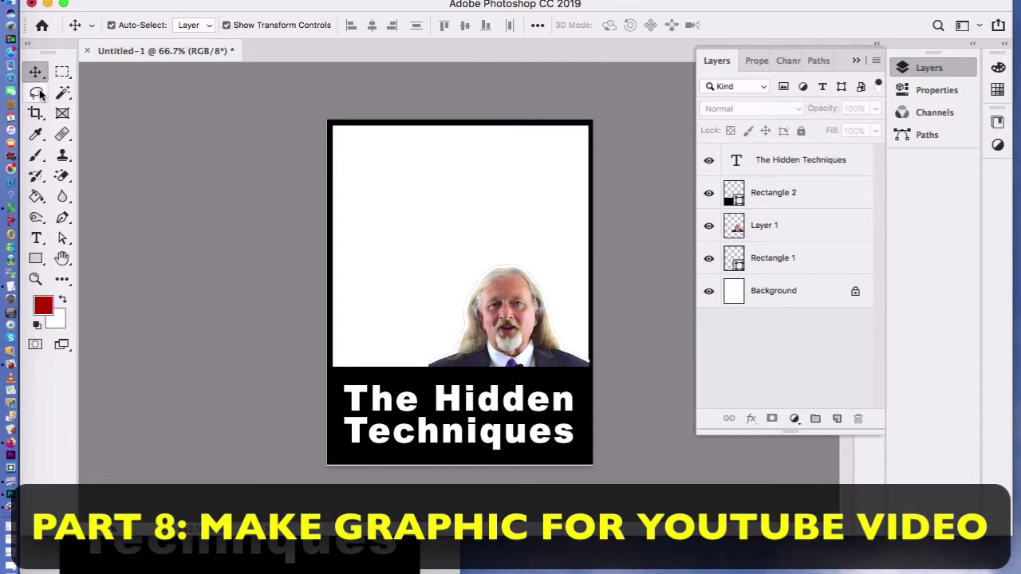
pyautogui.moveTo(510, 334); pyautogui.dragTo(505, 320)
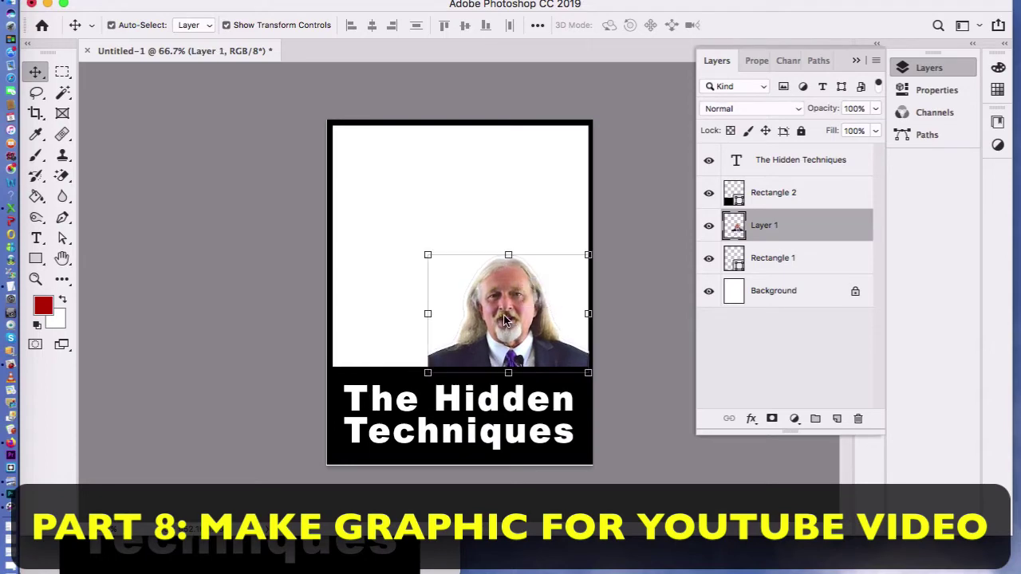
pyautogui.click(653, 317)
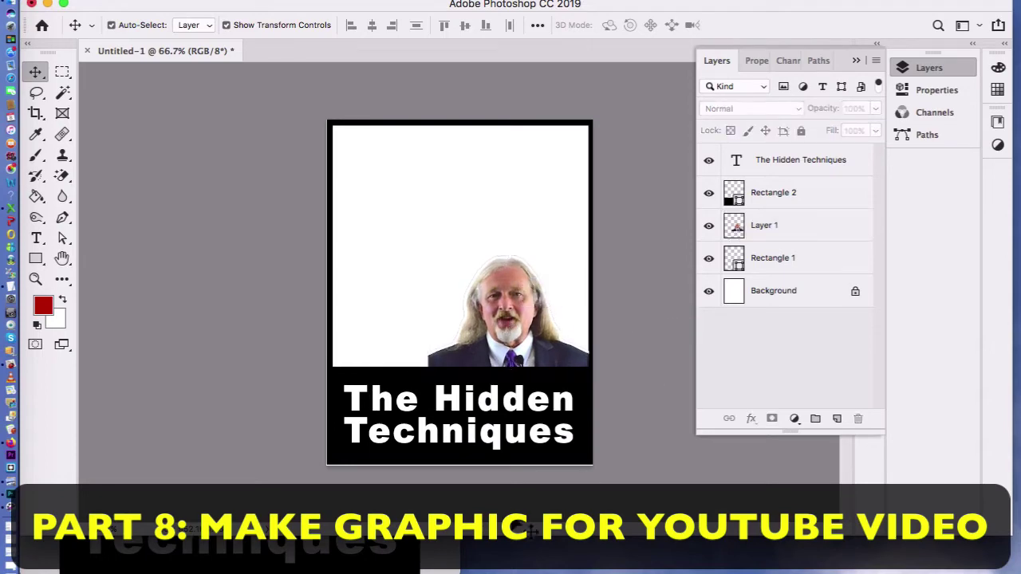
# Step: Consult the reference graphic and add a text box beside the portrait with the pasted word "with"
pyautogui.click(451, 570)
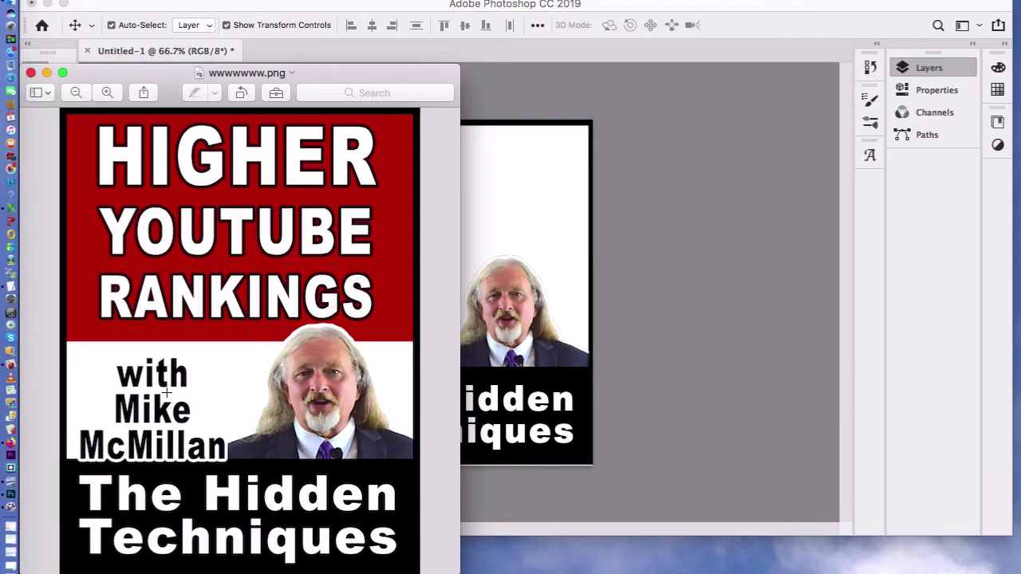
pyautogui.click(630, 353)
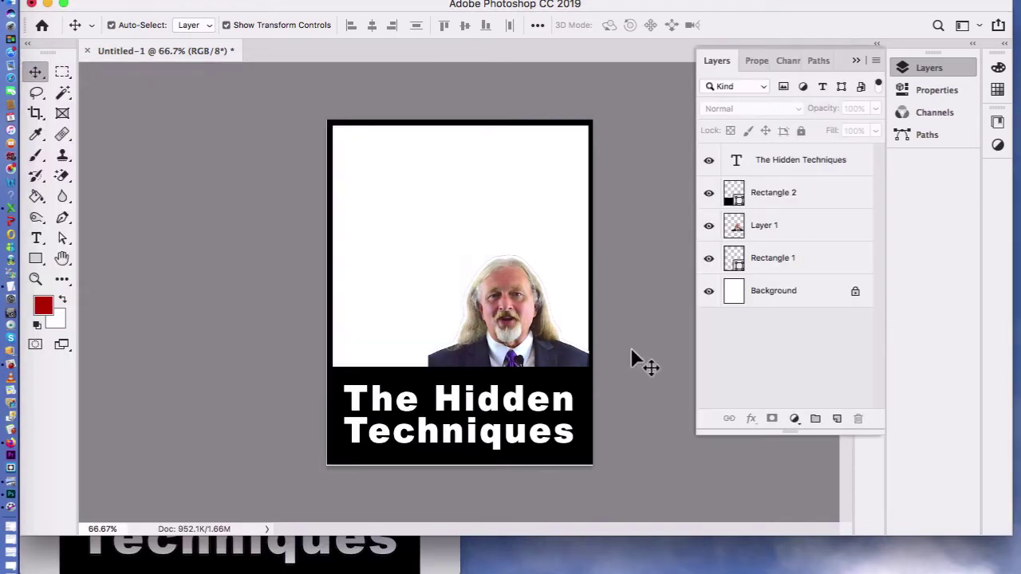
pyautogui.click(37, 238)
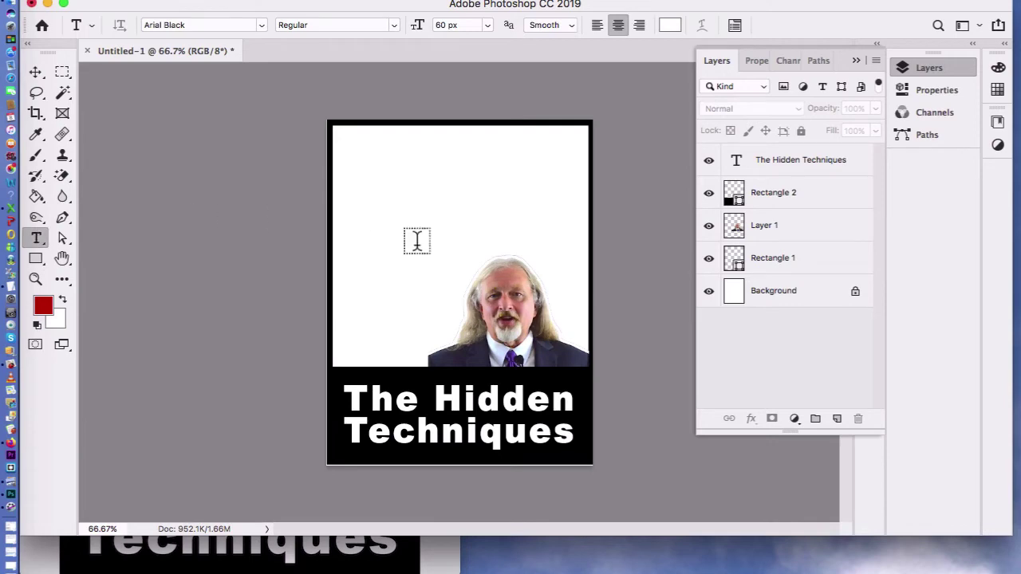
pyautogui.click(442, 558)
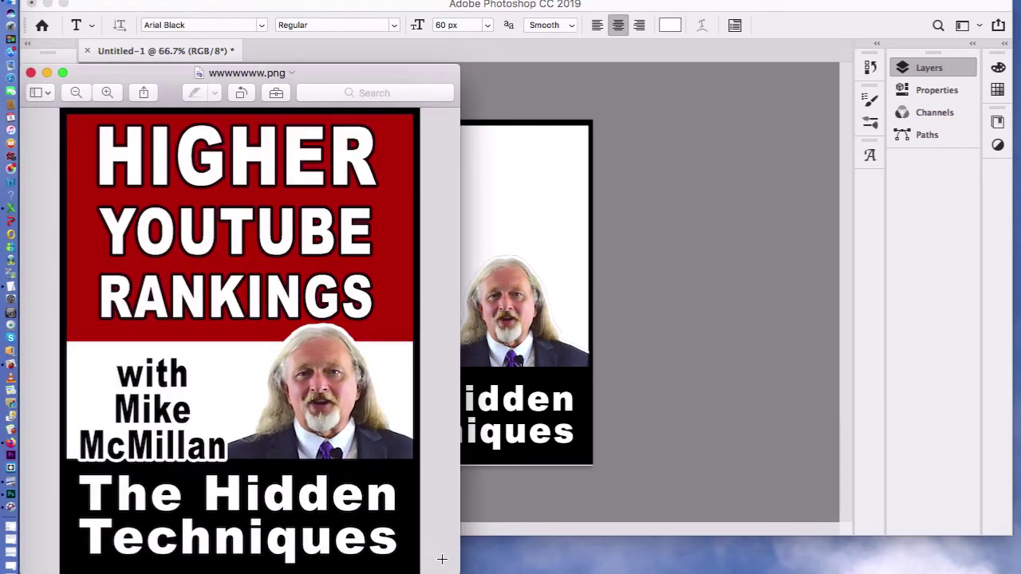
pyautogui.click(710, 463)
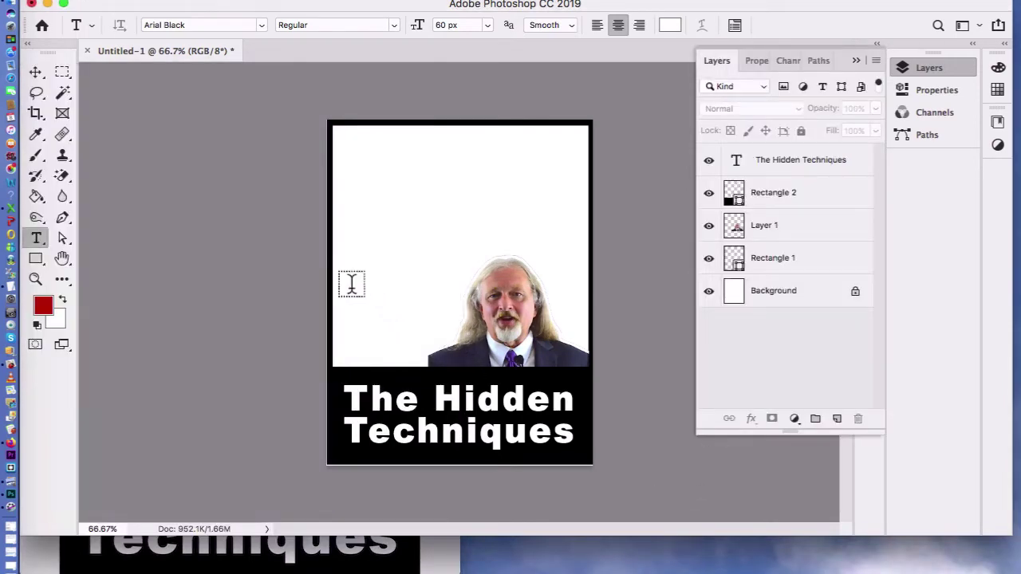
pyautogui.moveTo(347, 284); pyautogui.dragTo(469, 394)
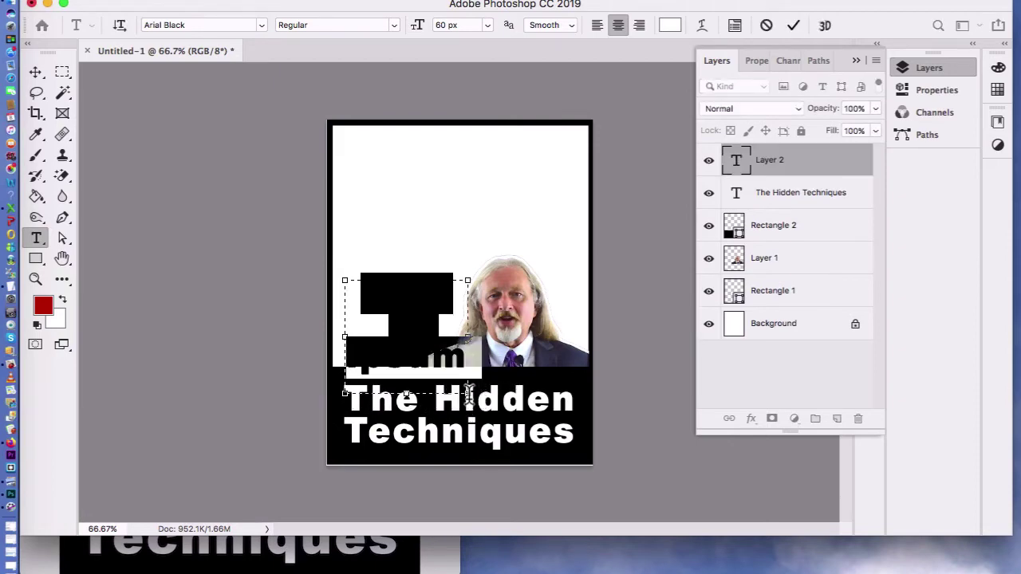
pyautogui.press('BackSpace')
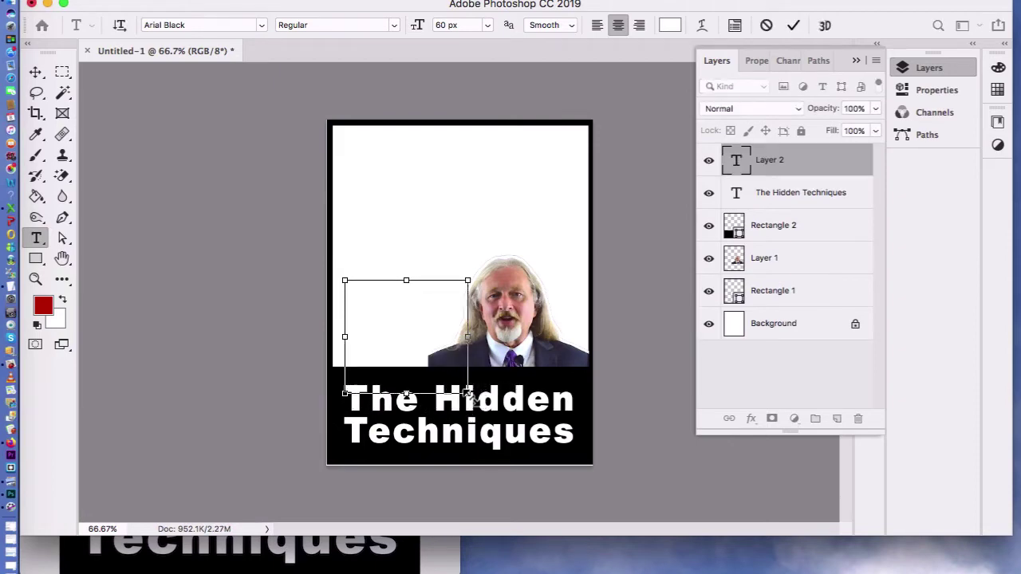
pyautogui.press('super+v')
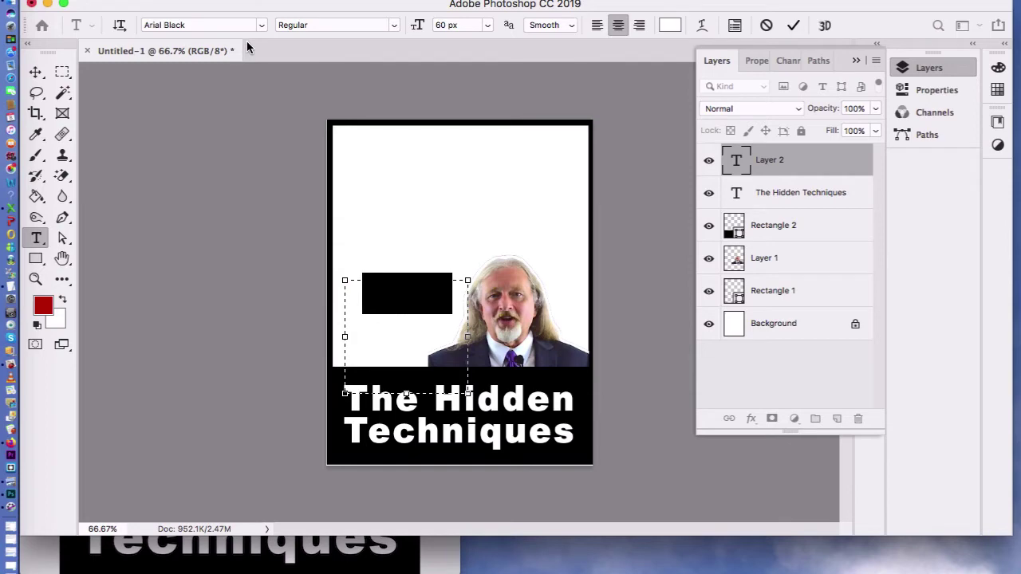
# Step: Set the colour of the word "with" to black (000000)
pyautogui.click(671, 25)
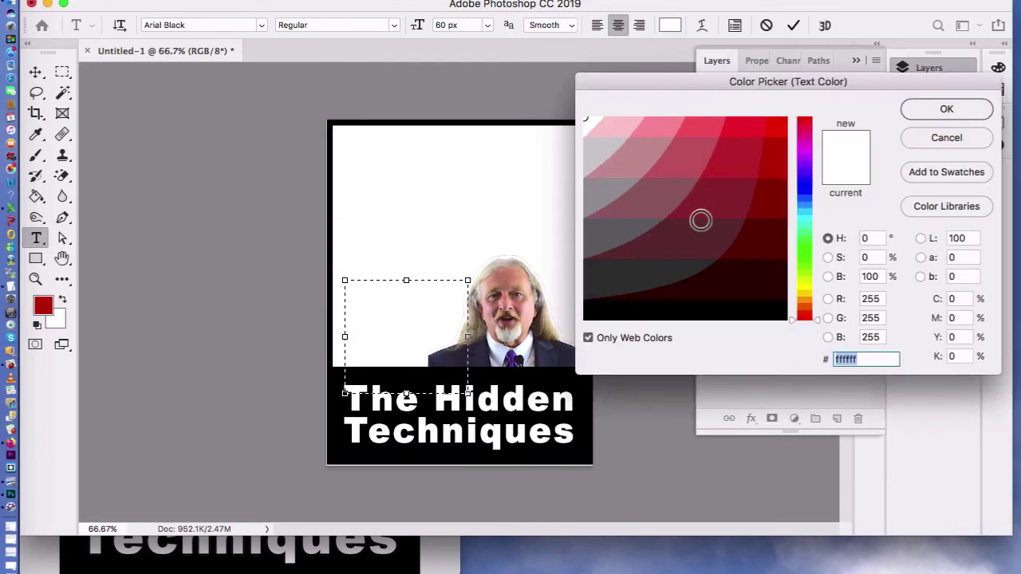
pyautogui.write('000000')
pyautogui.click(963, 114)
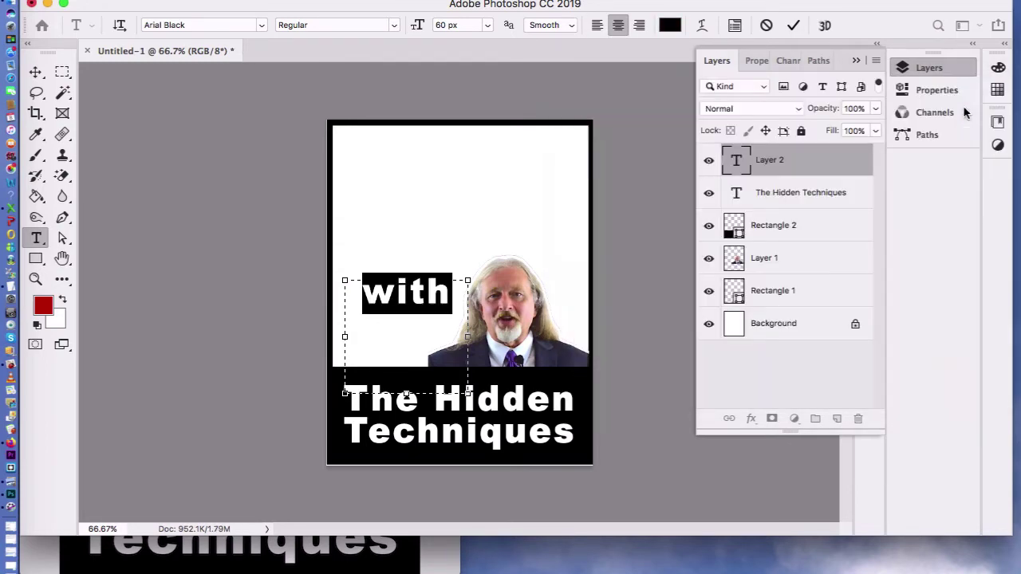
# Step: Check the reference graphic, add the presenter's first and last names on separate lines below "with", and commit the text
pyautogui.click(431, 541)
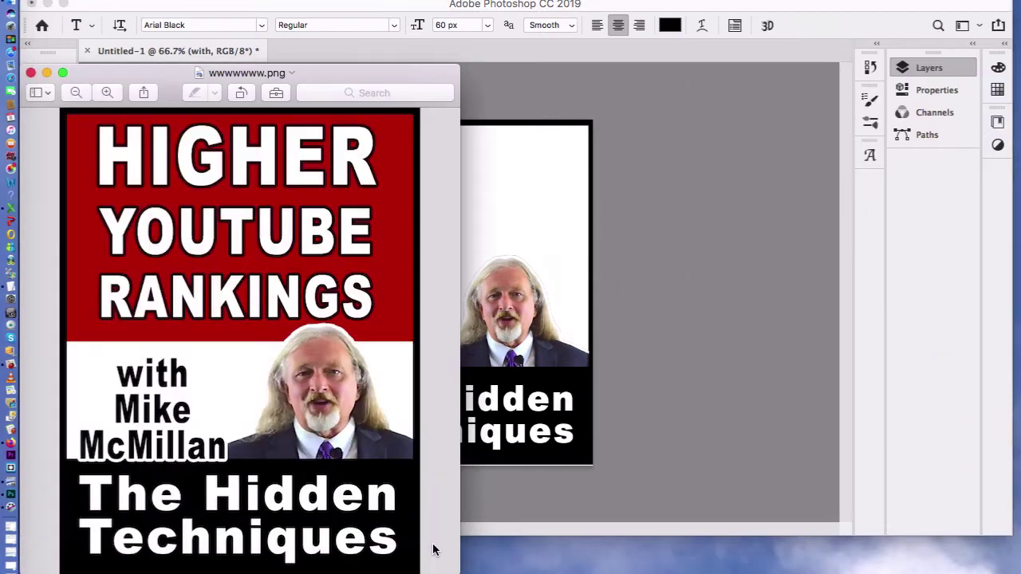
pyautogui.click(513, 367)
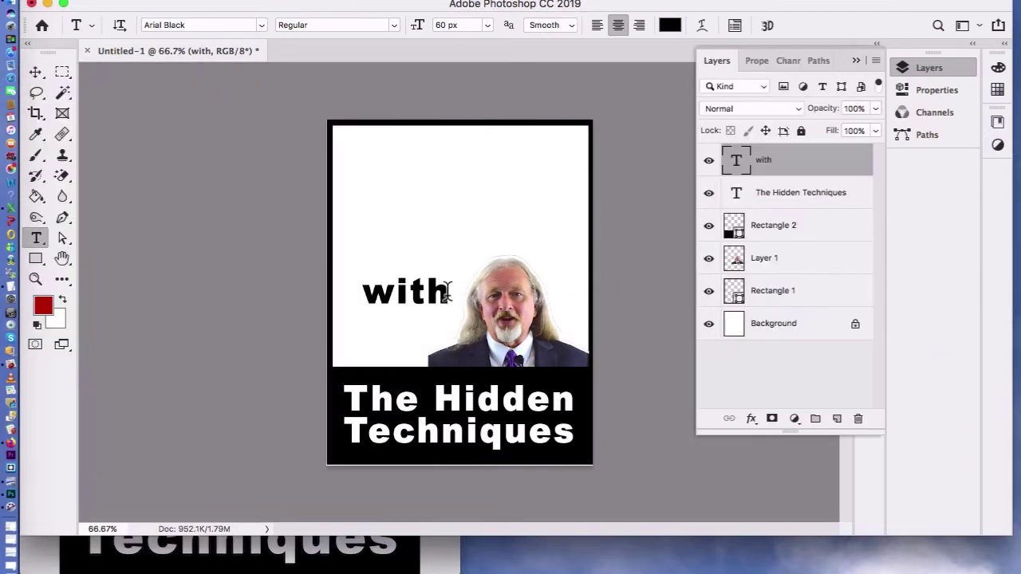
pyautogui.click(449, 297)
pyautogui.press('Return')
pyautogui.write('Mike')
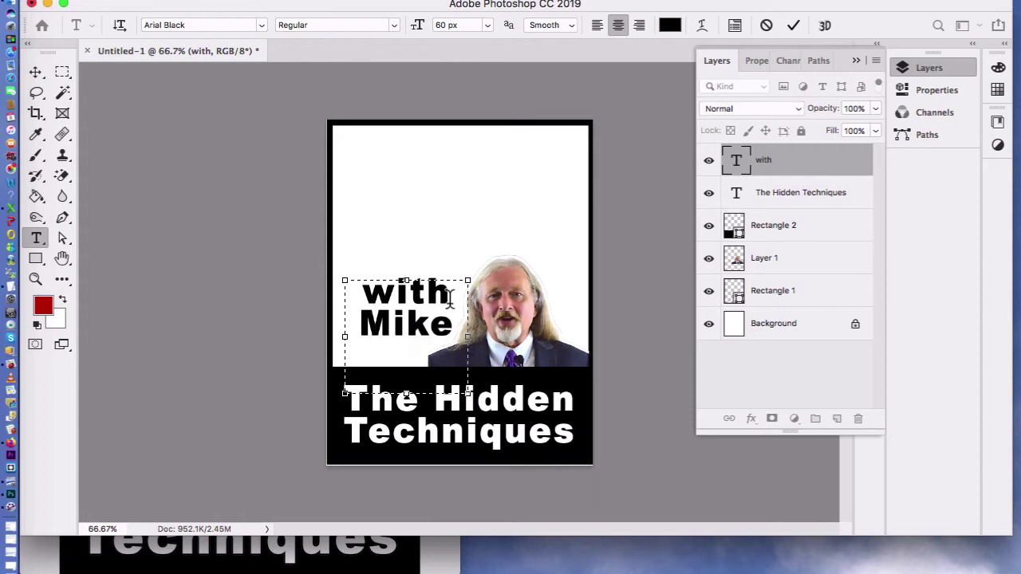
pyautogui.press('Return')
pyautogui.write('McMi')
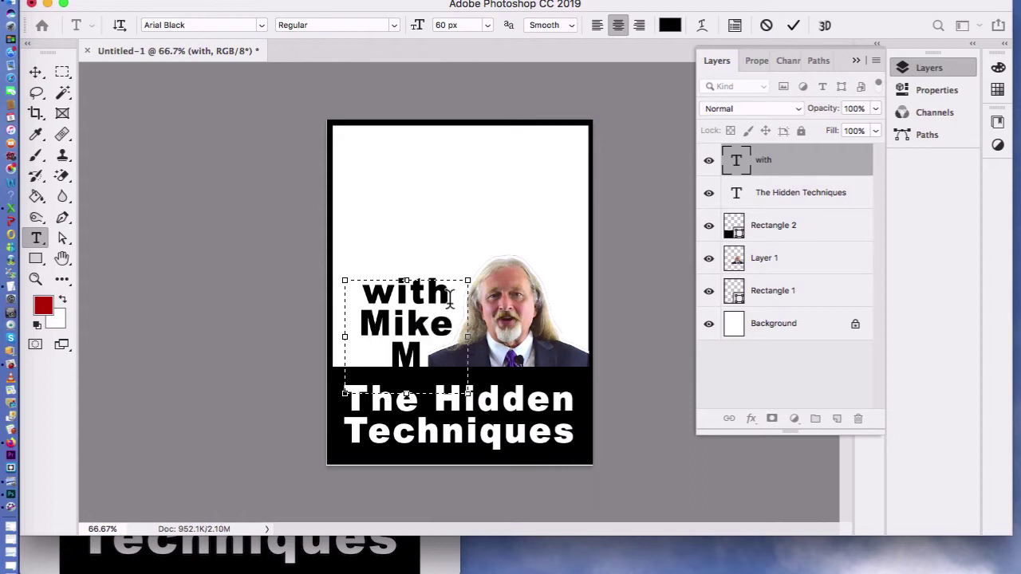
pyautogui.press('BackSpace')
pyautogui.press('BackSpace')
pyautogui.write('-')
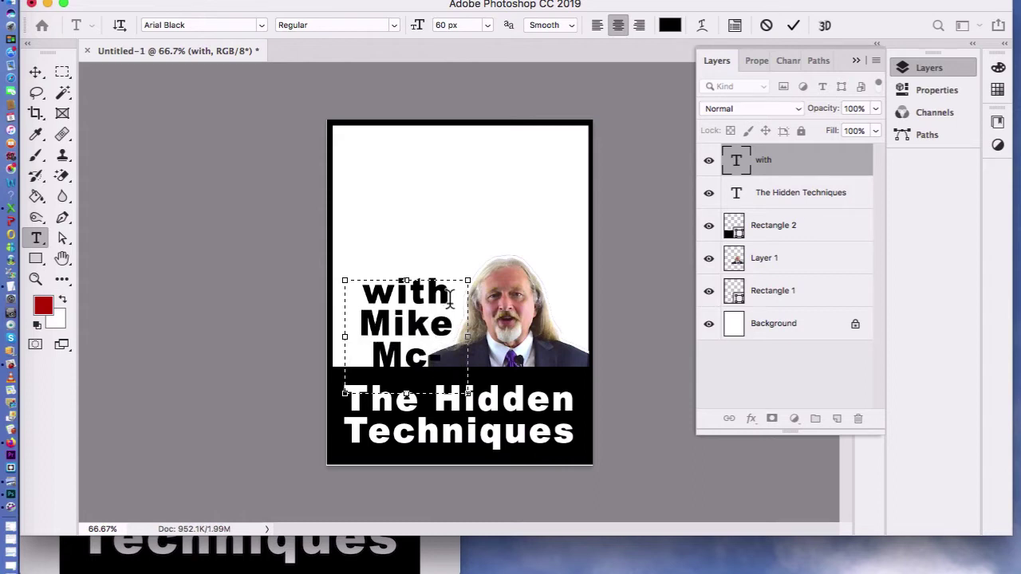
pyautogui.click(645, 304)
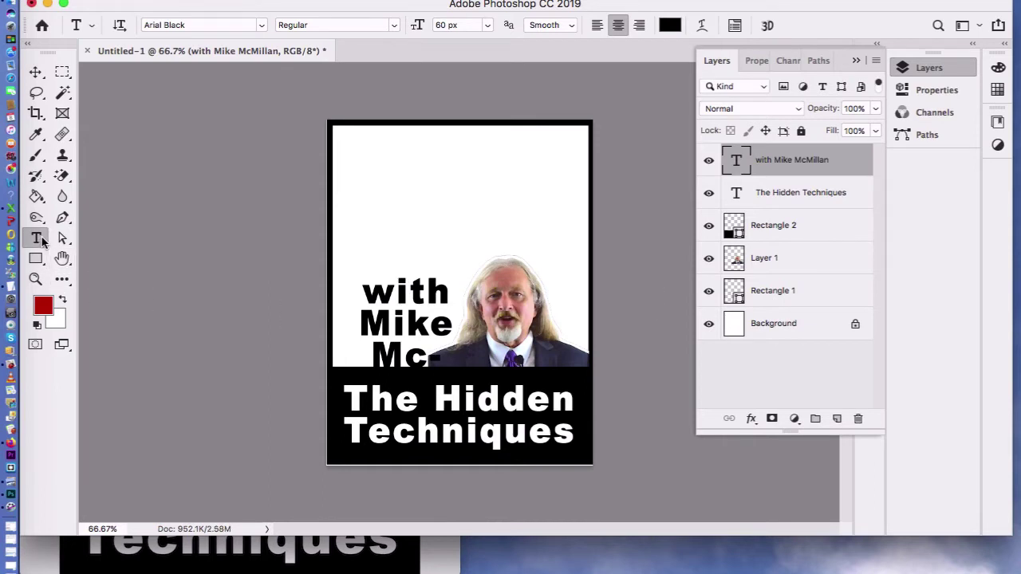
# Step: Widen the presenter text box so the surname fits on one line, and set all its text to 45 px
pyautogui.click(396, 326)
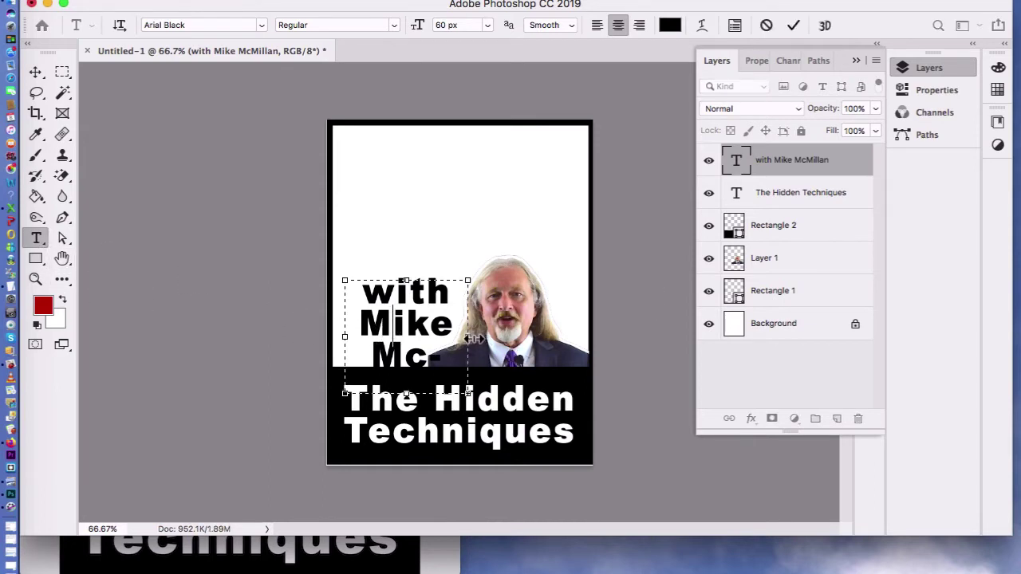
pyautogui.moveTo(473, 339); pyautogui.dragTo(527, 336)
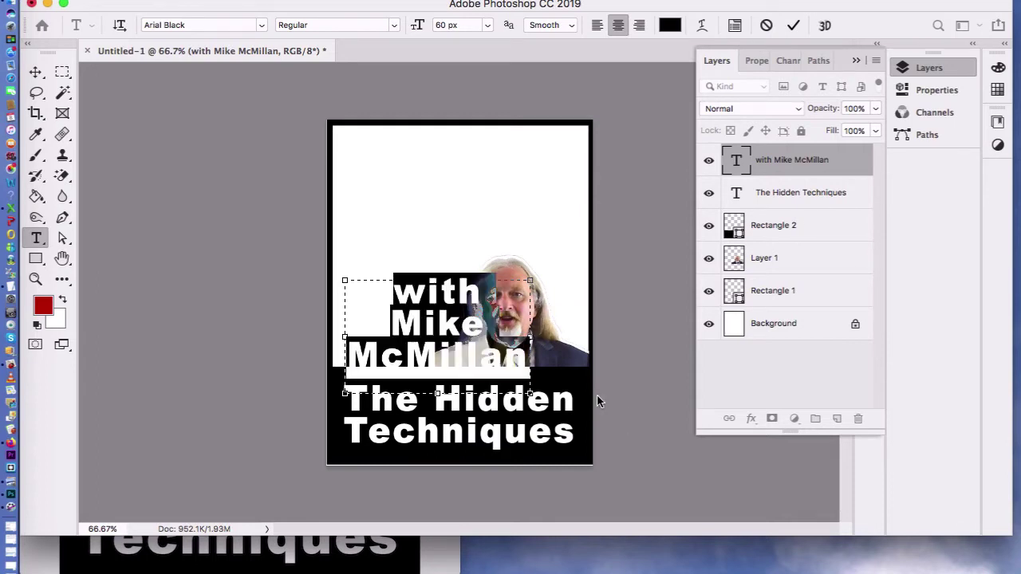
pyautogui.click(445, 25)
pyautogui.write('45')
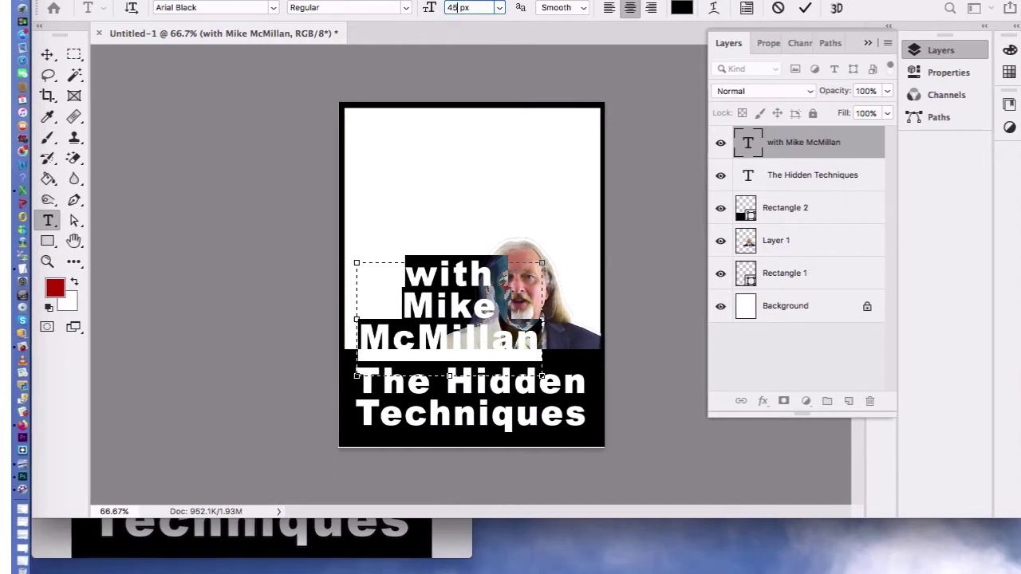
pyautogui.press('Return')
pyautogui.click(662, 243)
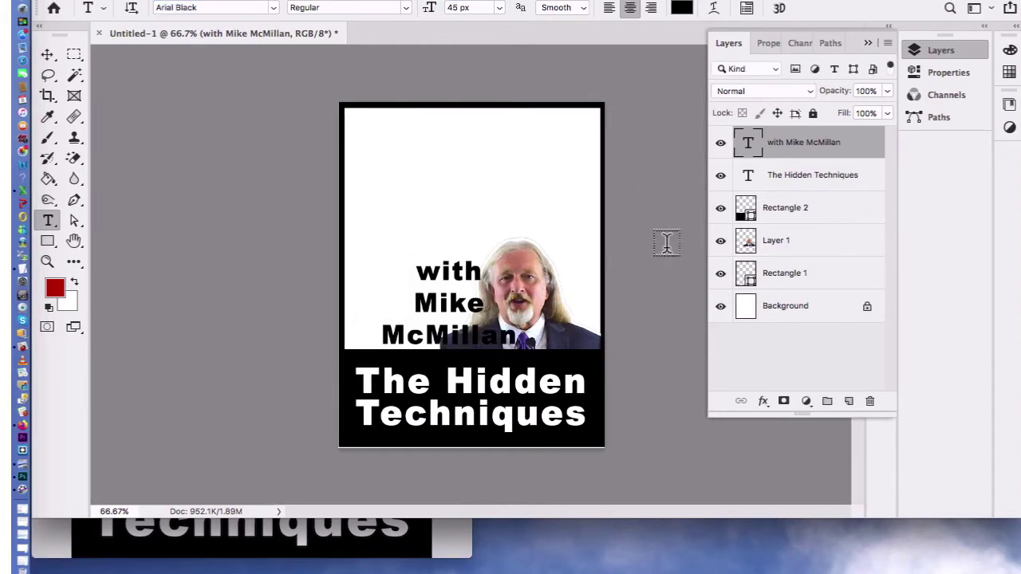
# Step: Move the presenter text block left, away from the portrait's face, and compare the layout with the reference graphic
pyautogui.click(48, 54)
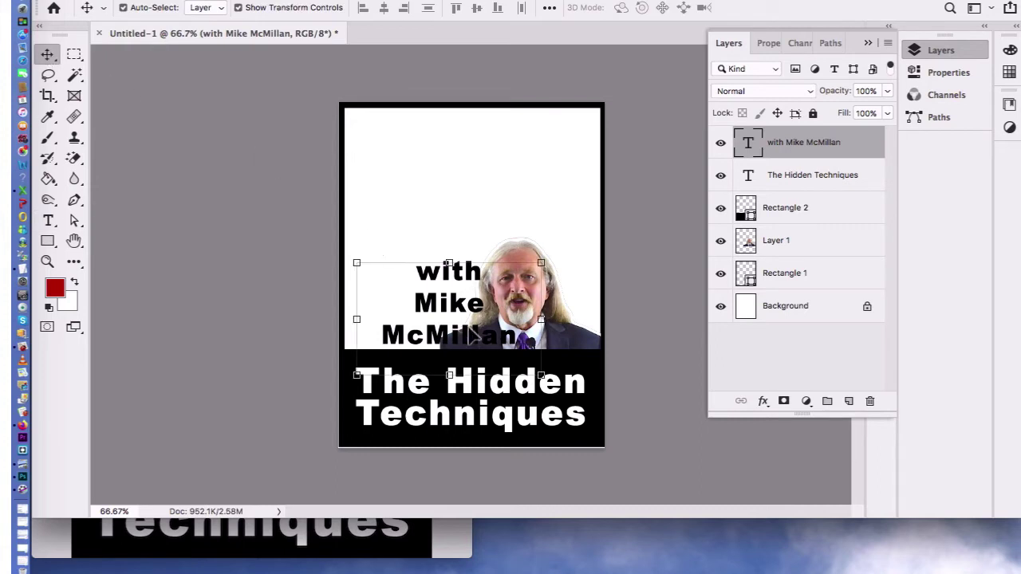
pyautogui.moveTo(451, 301); pyautogui.dragTo(421, 301)
pyautogui.click(463, 544)
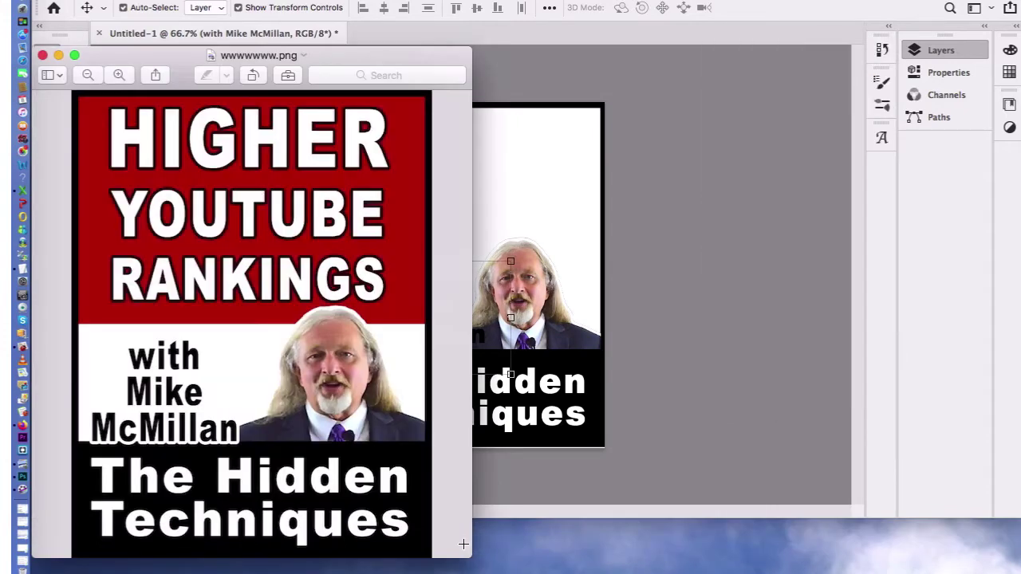
pyautogui.click(530, 484)
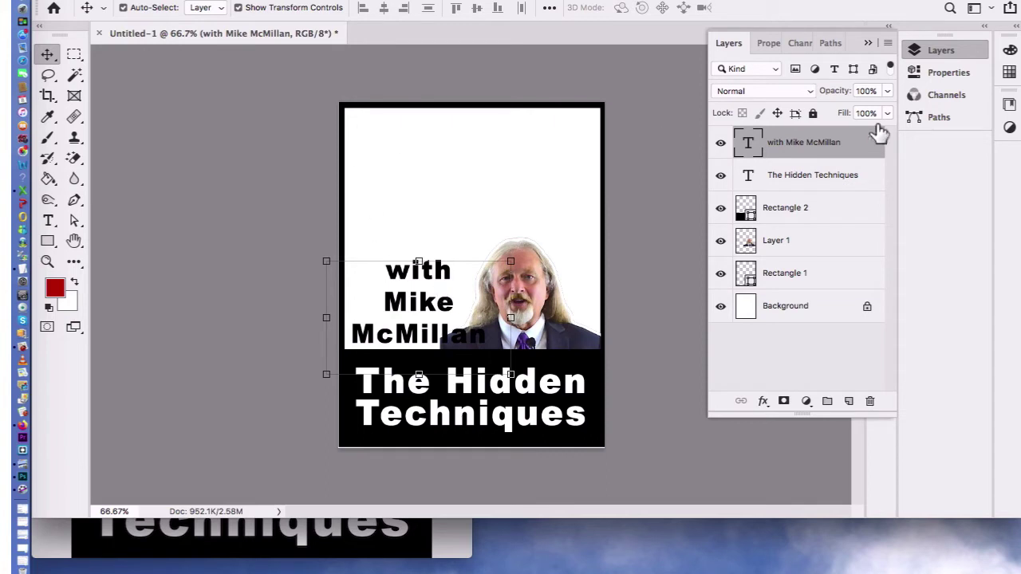
# Step: Add a white (ffffff) 2 px centred Stroke layer style to the presenter text
pyautogui.click(871, 43)
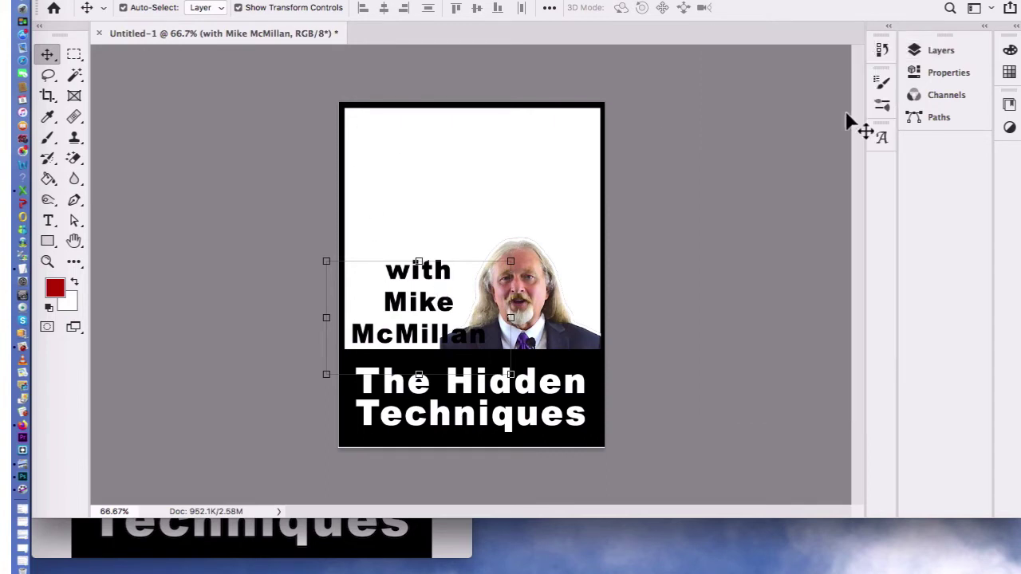
pyautogui.click(964, 50)
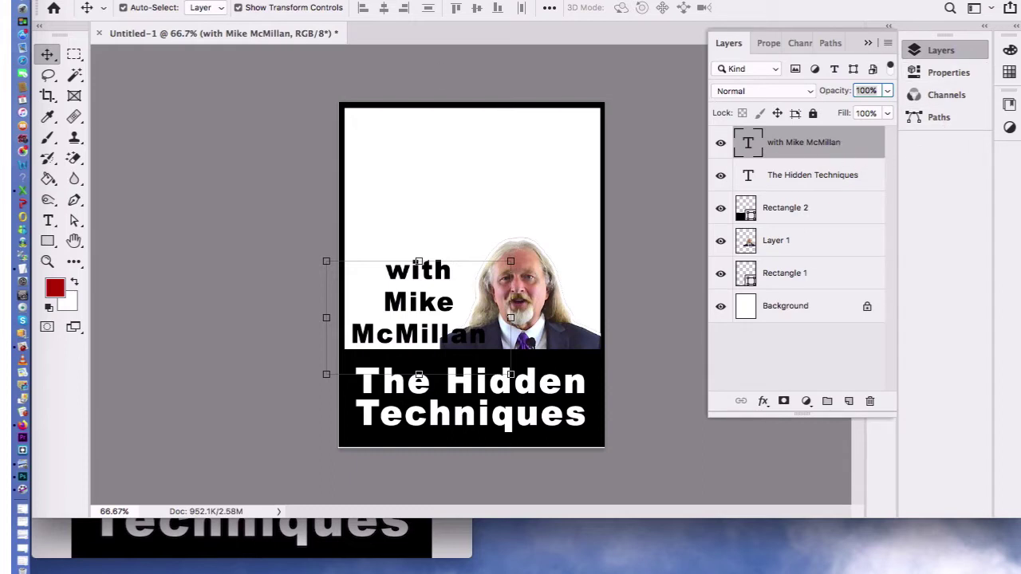
pyautogui.click(271, 0)
pyautogui.moveTo(325, 271)
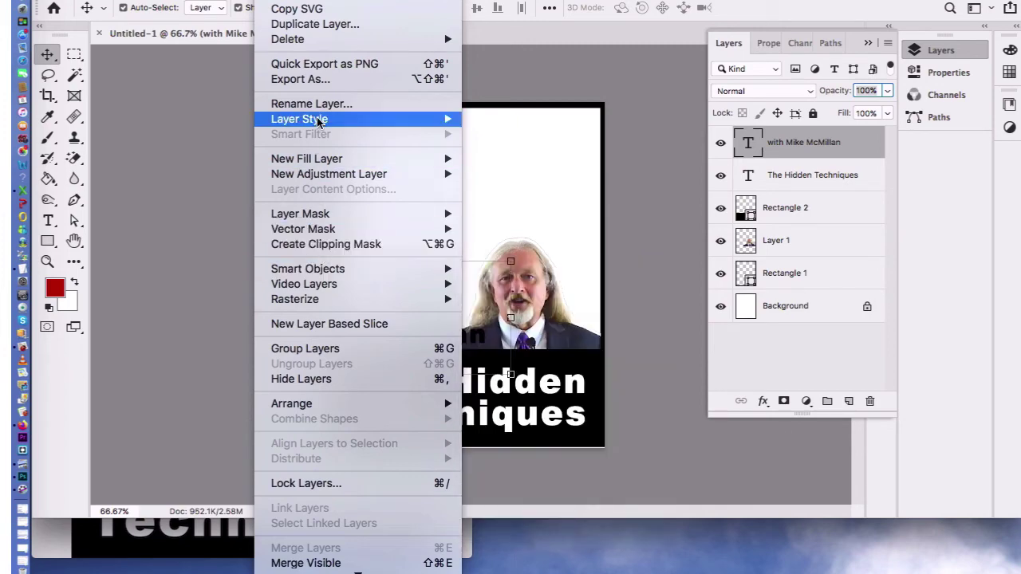
pyautogui.moveTo(321, 121)
pyautogui.click(493, 120)
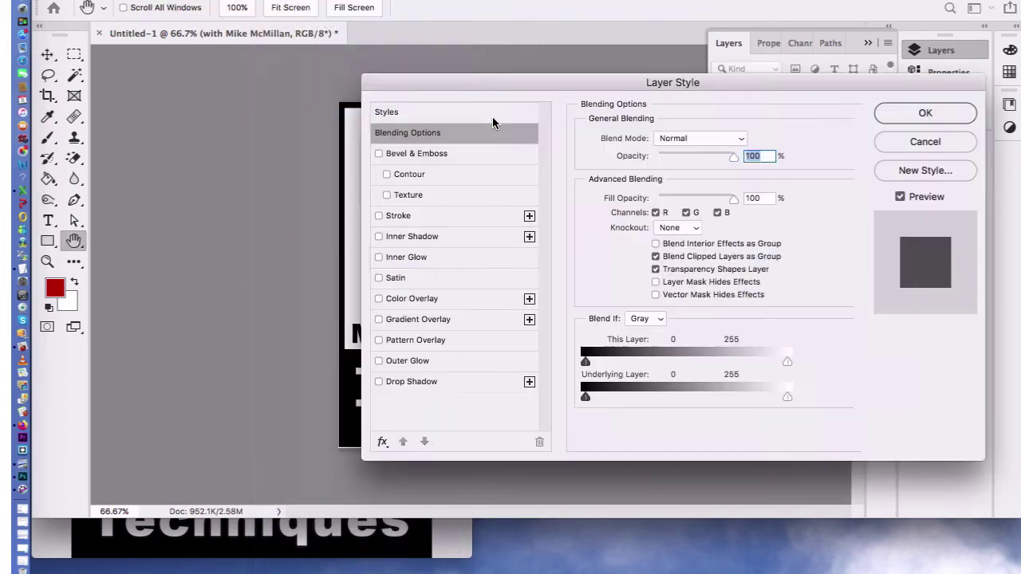
pyautogui.click(379, 216)
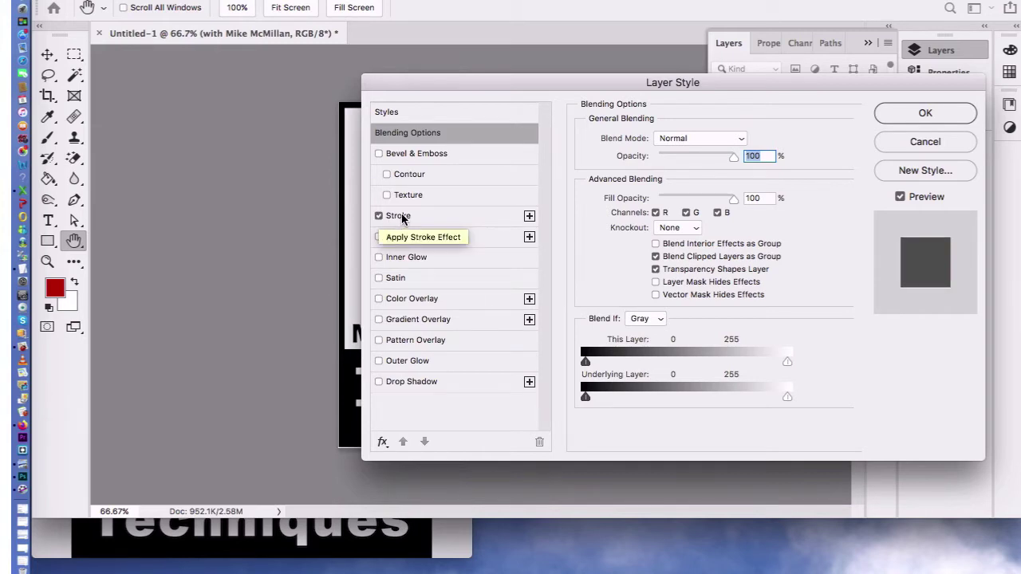
pyautogui.click(399, 217)
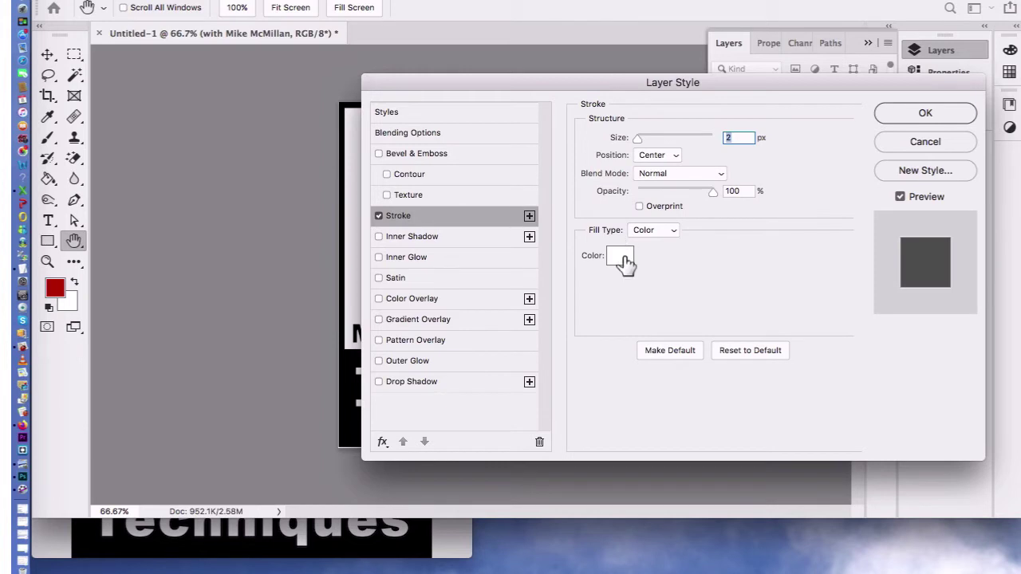
pyautogui.click(621, 257)
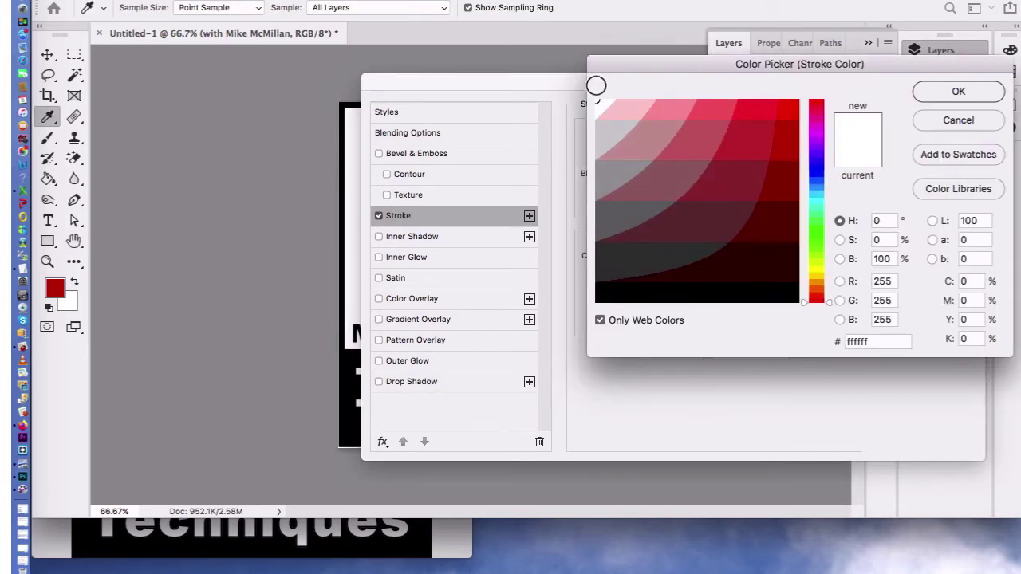
pyautogui.click(983, 94)
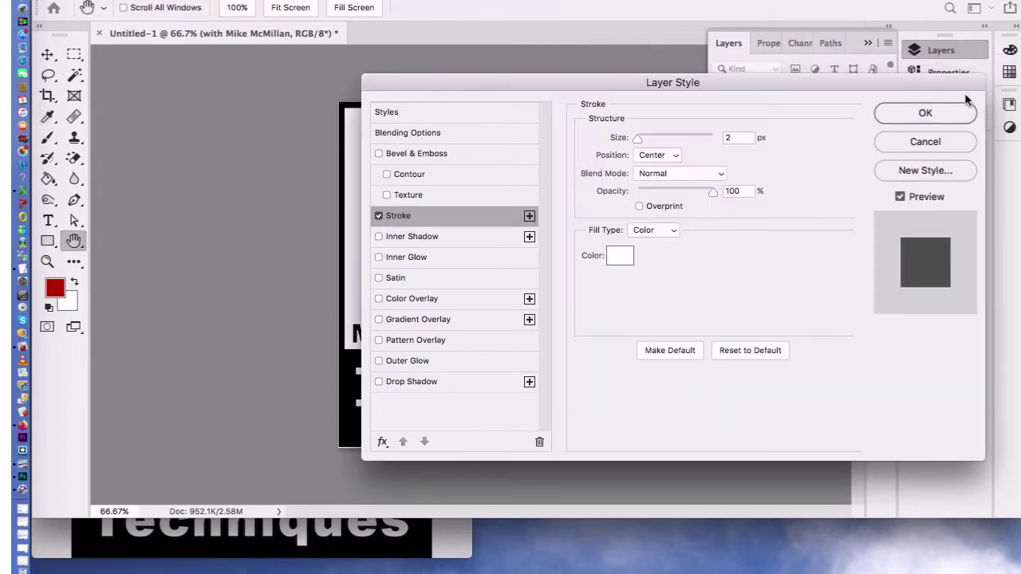
pyautogui.click(957, 118)
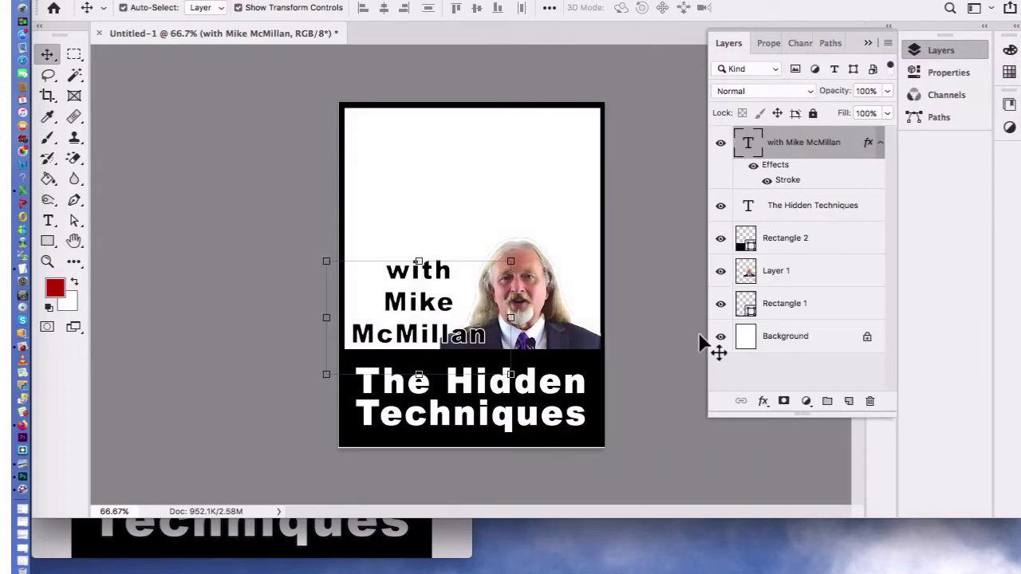
# Step: Check the reference graphic and draw a dark red rectangle about 480 by 277 px over the upper part of the artwork
pyautogui.click(448, 539)
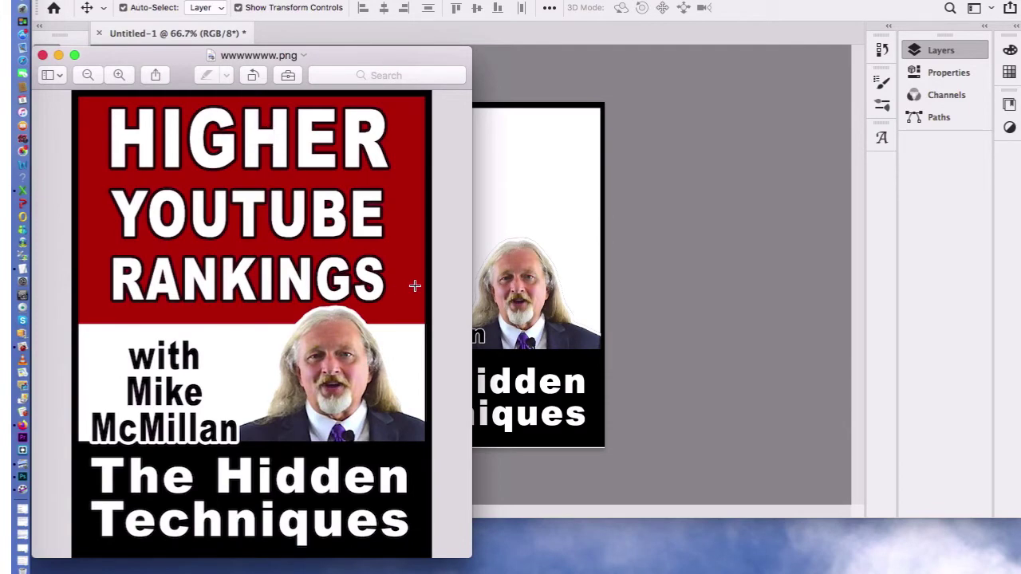
pyautogui.click(637, 265)
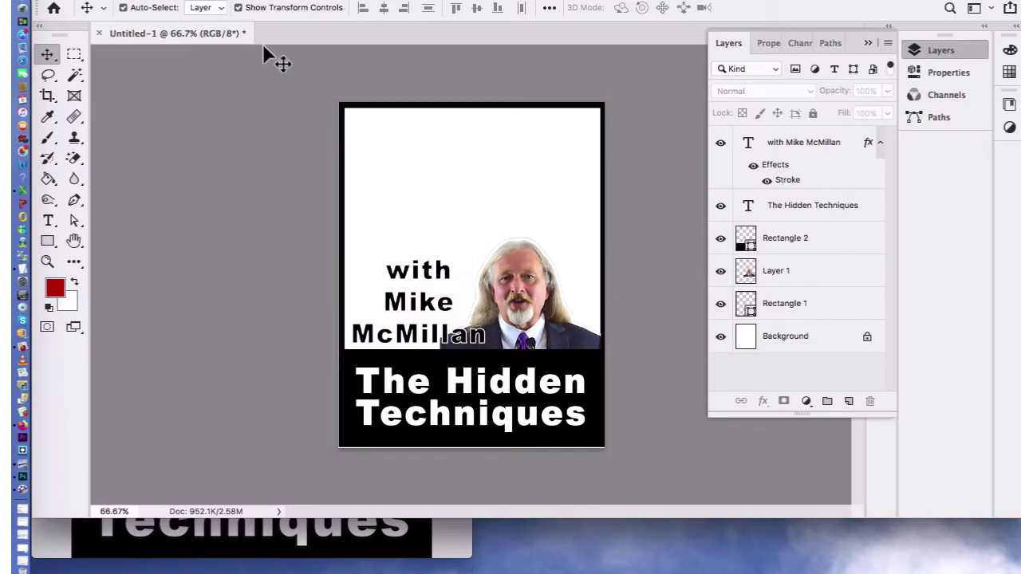
pyautogui.click(47, 241)
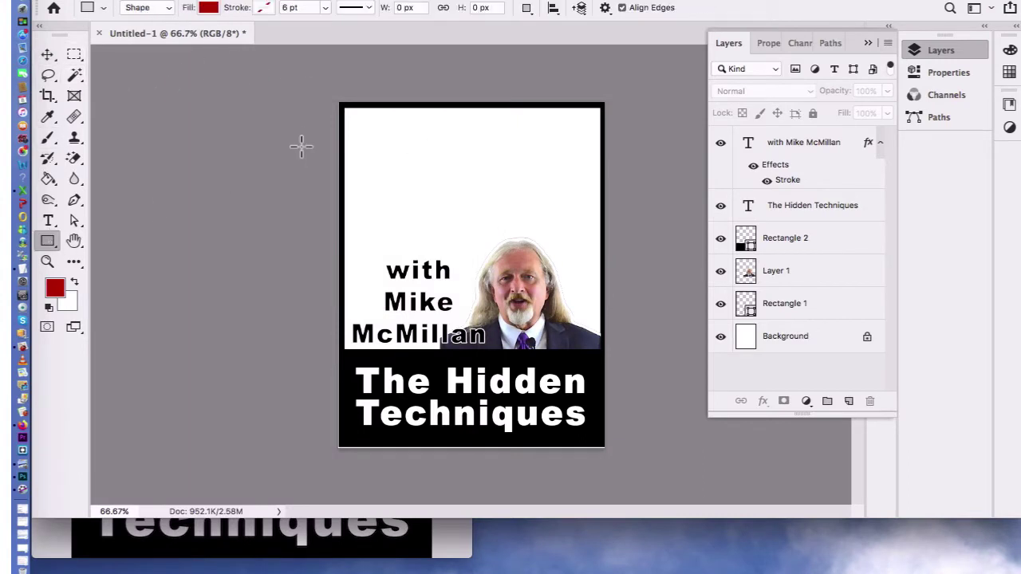
pyautogui.moveTo(344, 104); pyautogui.dragTo(605, 255)
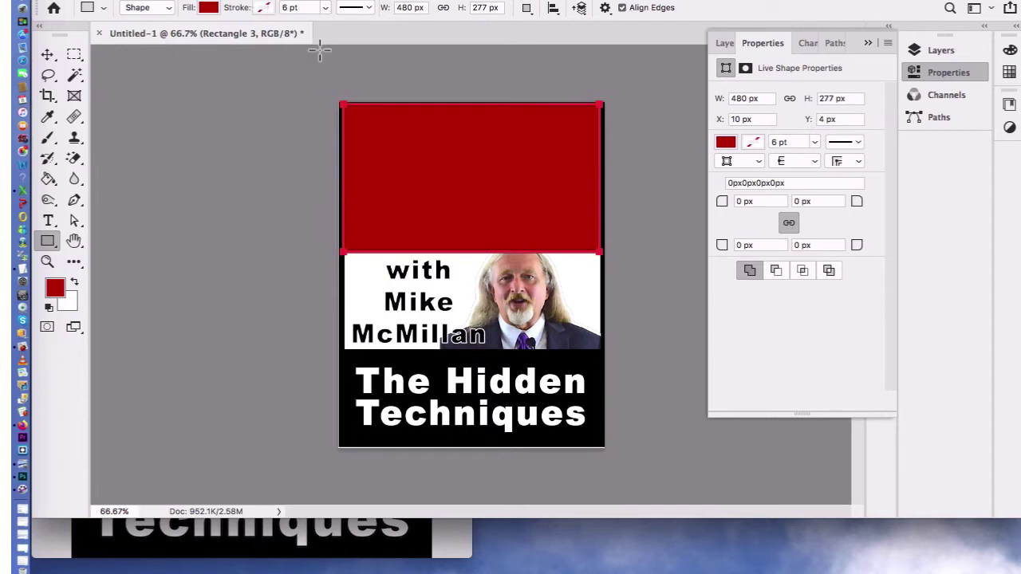
# Step: Reorder the red rectangle's layer so it sits directly beneath the portrait layer
pyautogui.click(868, 44)
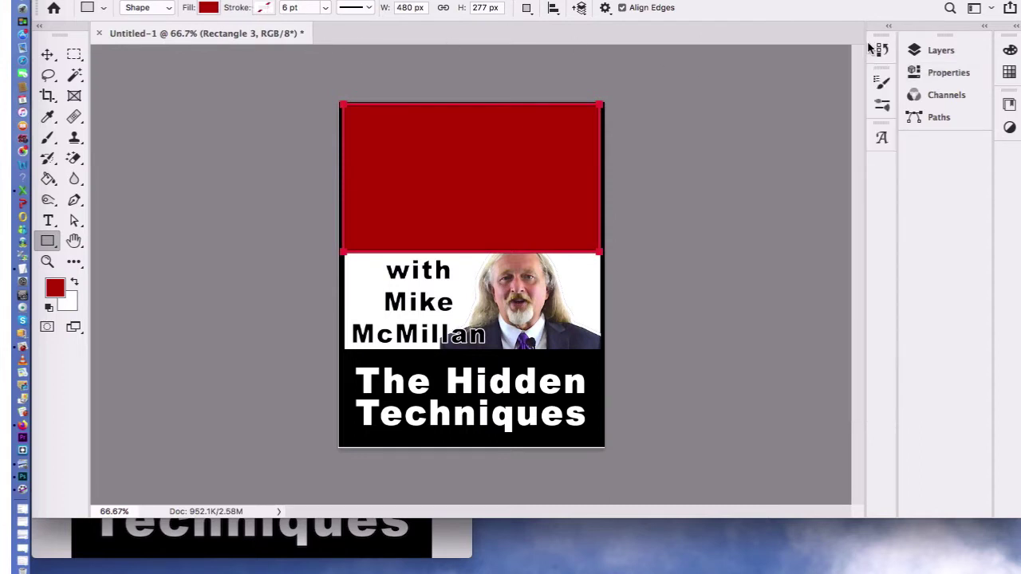
pyautogui.click(943, 51)
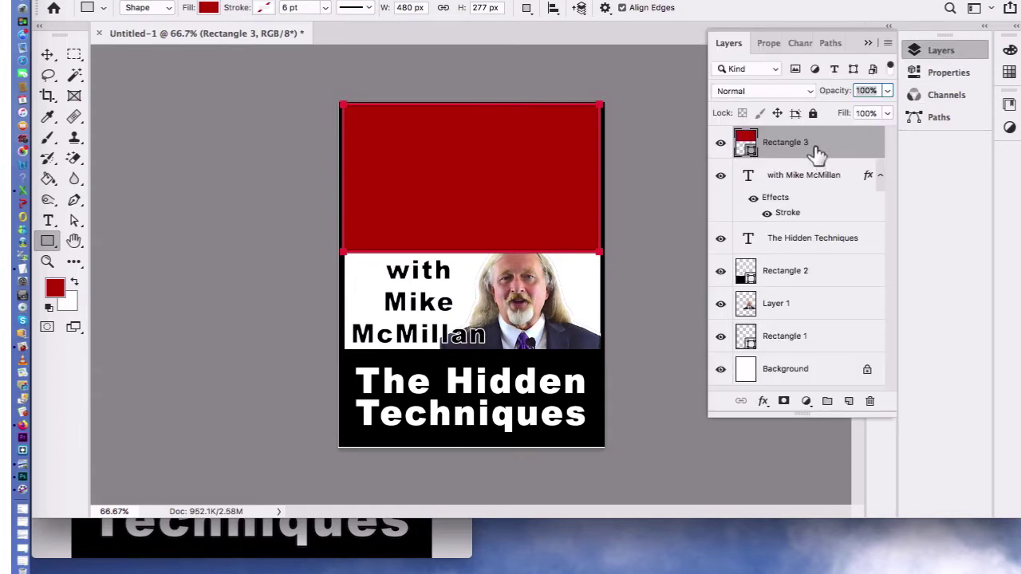
pyautogui.moveTo(817, 151); pyautogui.dragTo(814, 303)
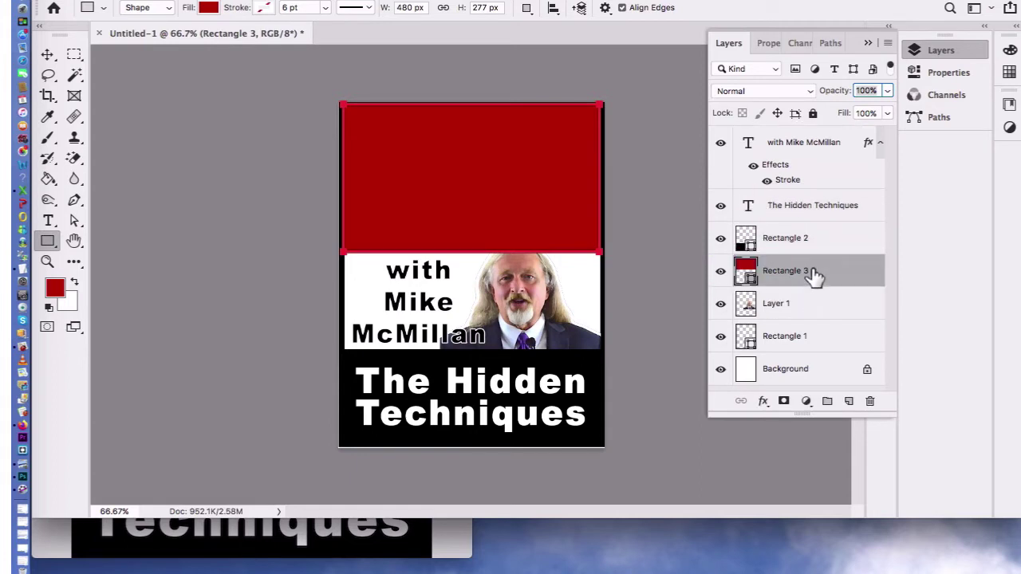
pyautogui.moveTo(815, 273); pyautogui.dragTo(812, 334)
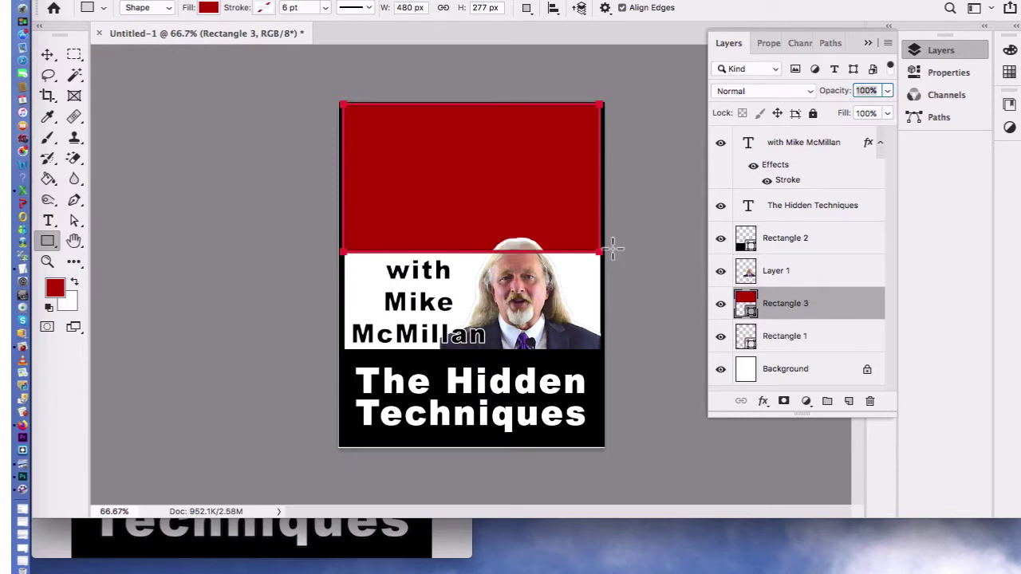
# Step: Stretch the red rectangle's right edge to cover the white gap, making it 486 px wide, and commit the transform
pyautogui.click(76, 222)
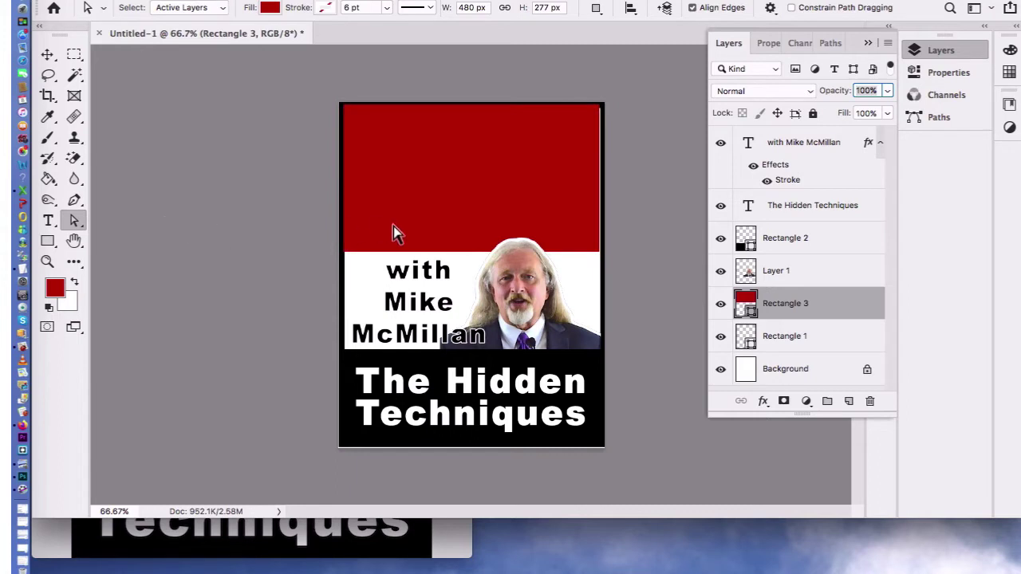
pyautogui.click(47, 54)
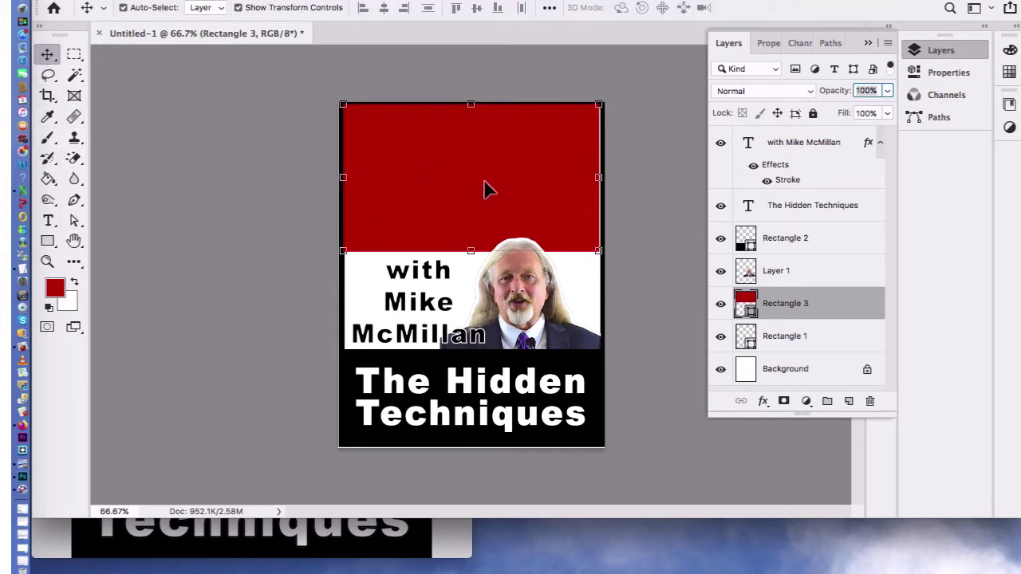
pyautogui.click(604, 181)
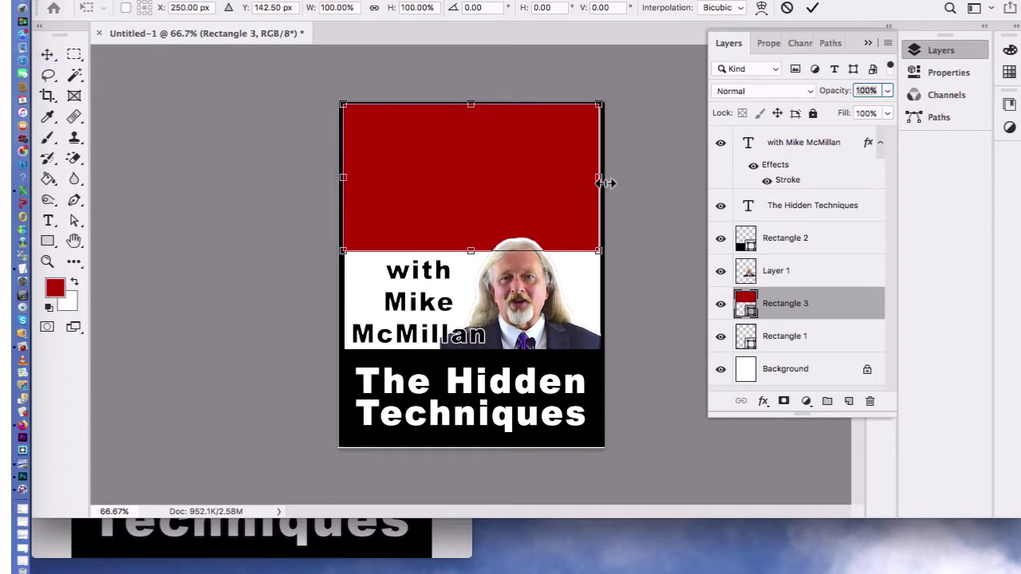
pyautogui.moveTo(606, 182); pyautogui.dragTo(609, 181)
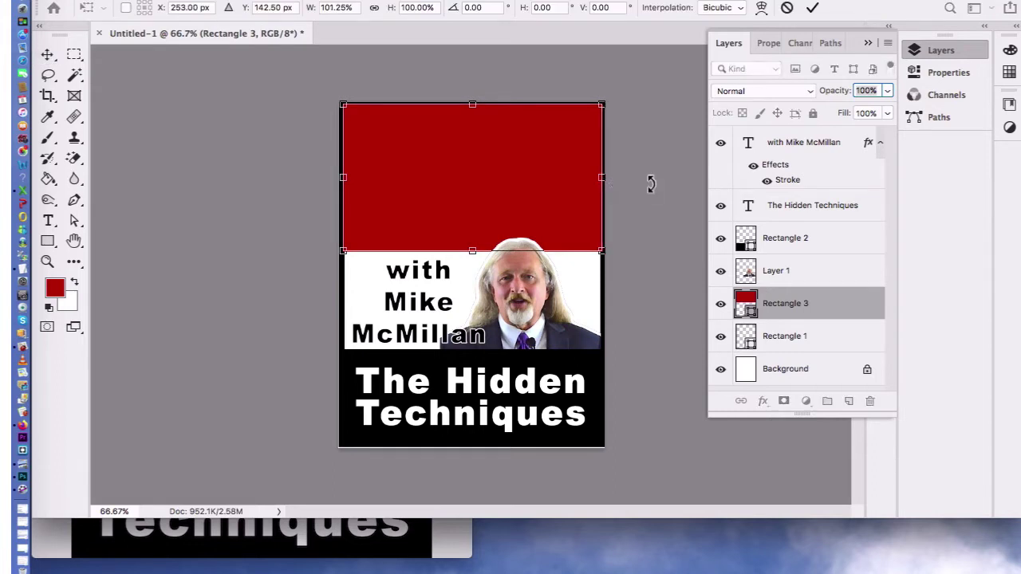
pyautogui.click(74, 220)
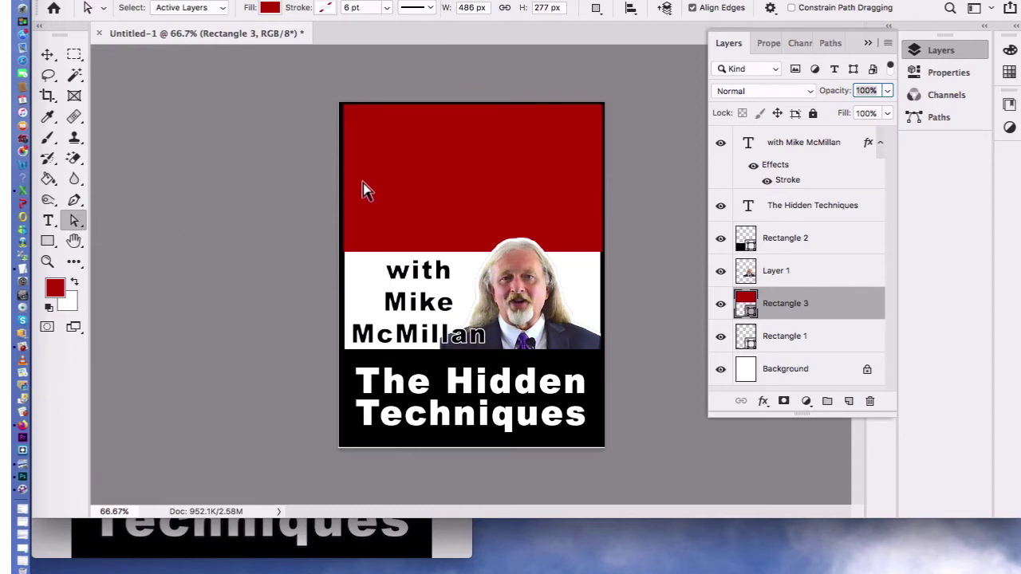
# Step: Place the red rectangle's layer below the black border layer, Rectangle 1, and deselect its path
pyautogui.click(450, 193)
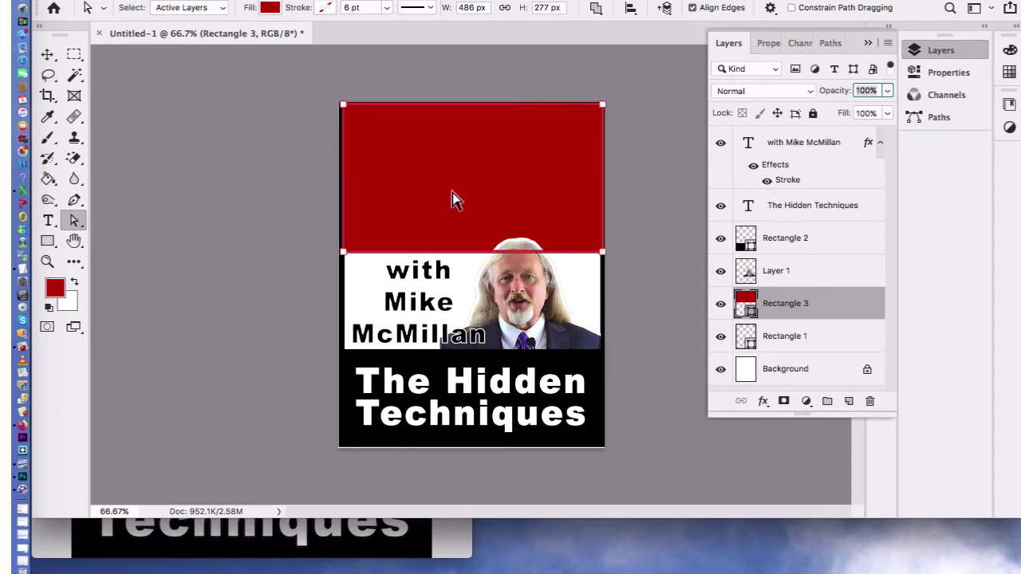
pyautogui.moveTo(781, 303); pyautogui.dragTo(781, 353)
pyautogui.click(645, 219)
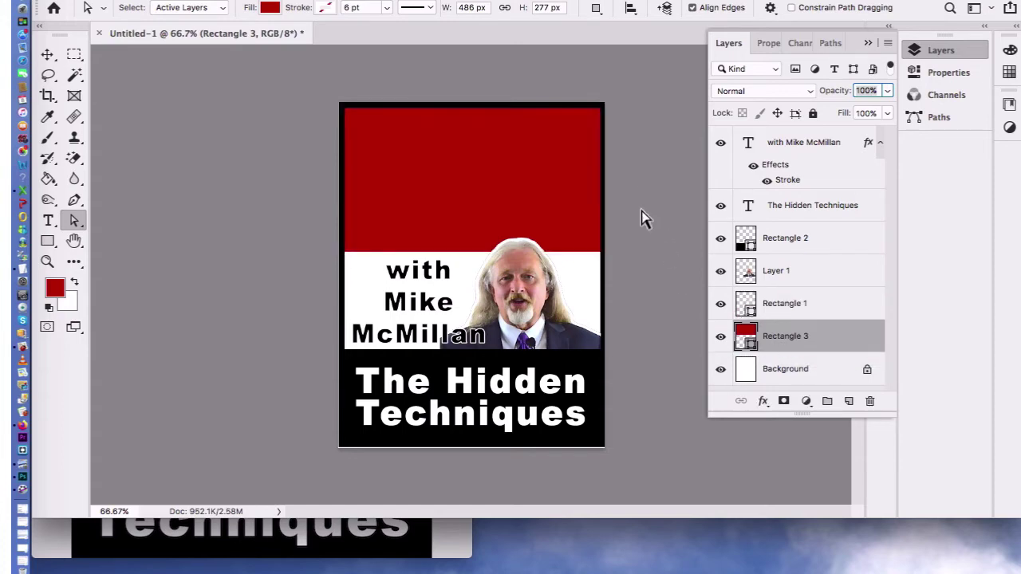
# Step: Check the reference graphic and add a text box over the red block reading "HIGHER", "YOUTUBE" and "RANKINGS" on three lines
pyautogui.click(455, 528)
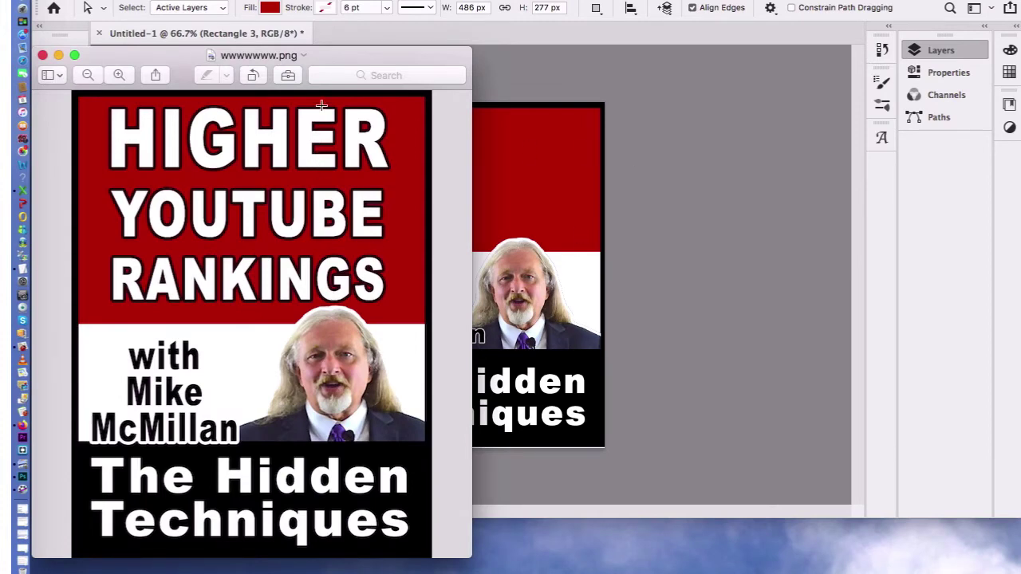
pyautogui.click(542, 142)
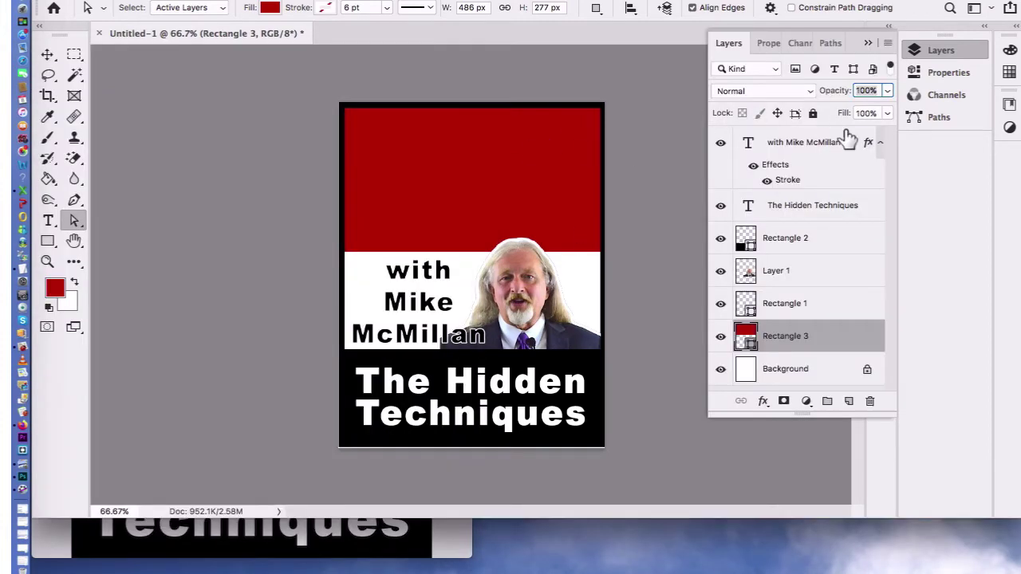
pyautogui.click(48, 220)
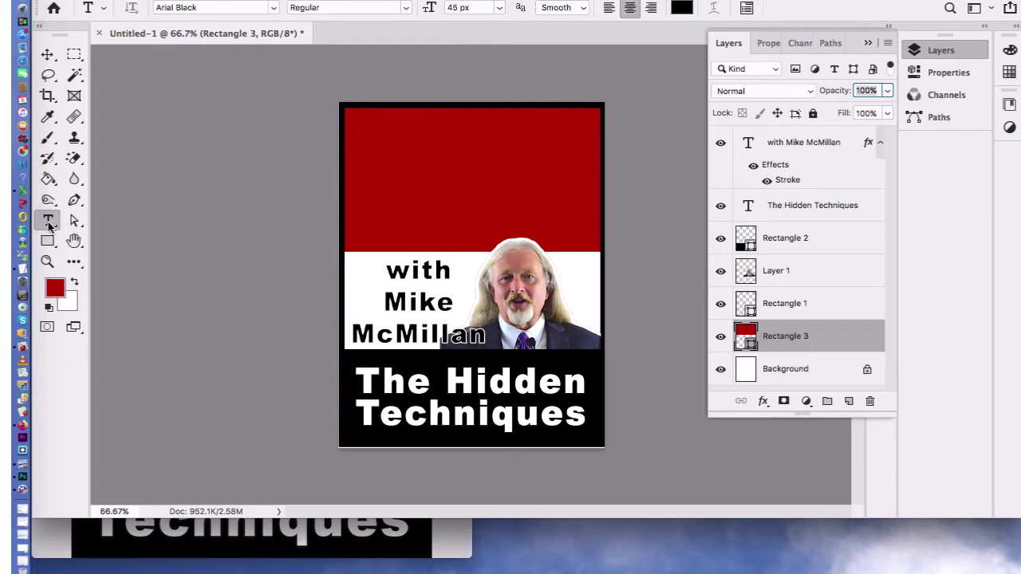
pyautogui.moveTo(351, 116); pyautogui.dragTo(638, 256)
pyautogui.write('HIHER')
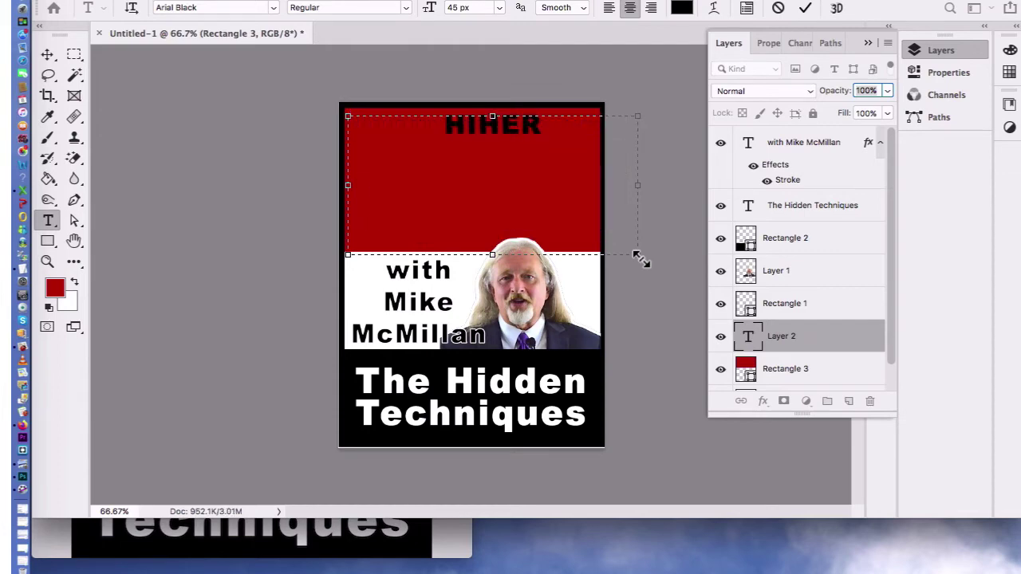
pyautogui.press('BackSpace')
pyautogui.press('BackSpace')
pyautogui.press('BackSpace')
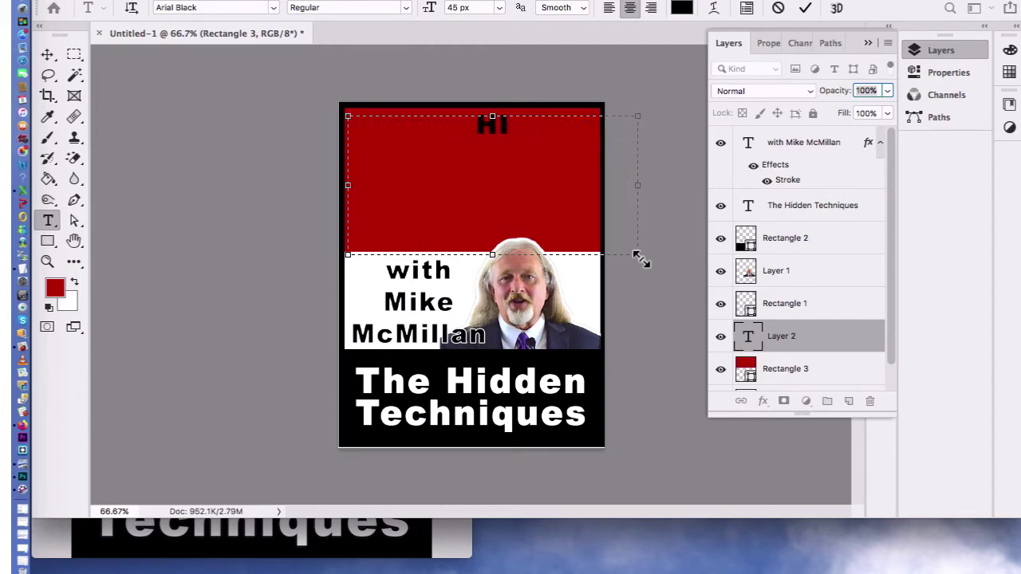
pyautogui.write('GHER ')
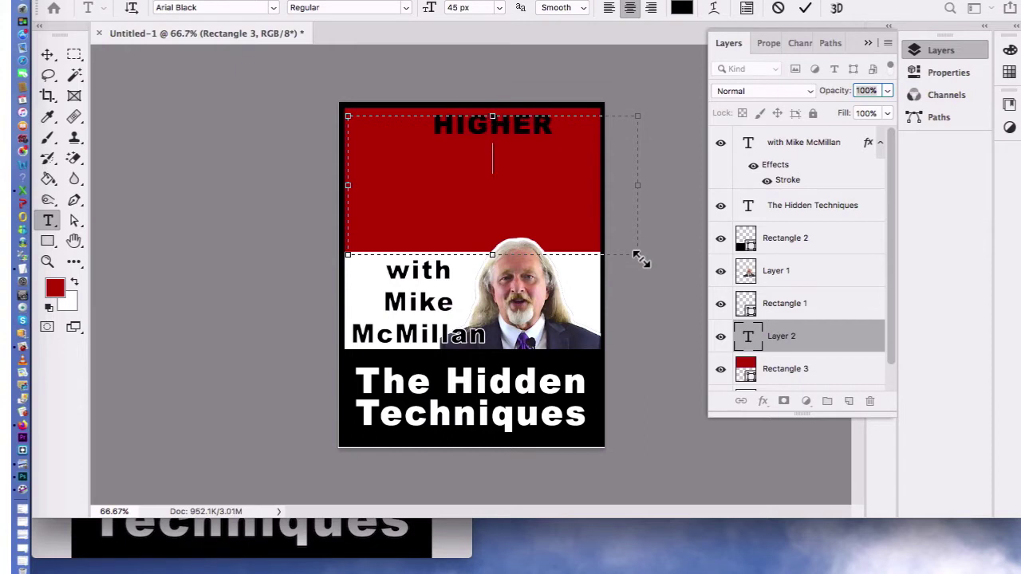
pyautogui.write('YOUTUBE ')
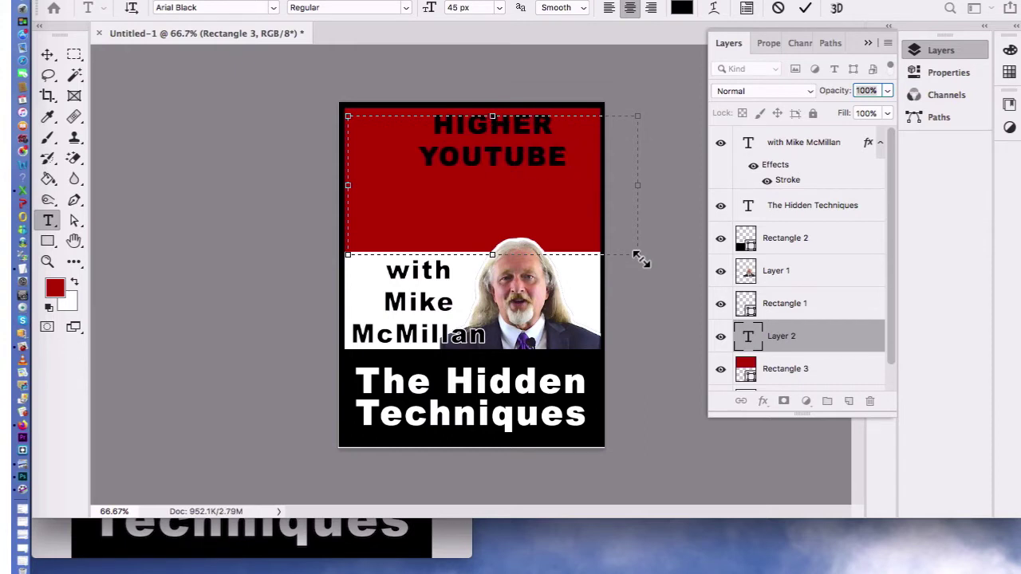
pyautogui.write('RANKINGS')
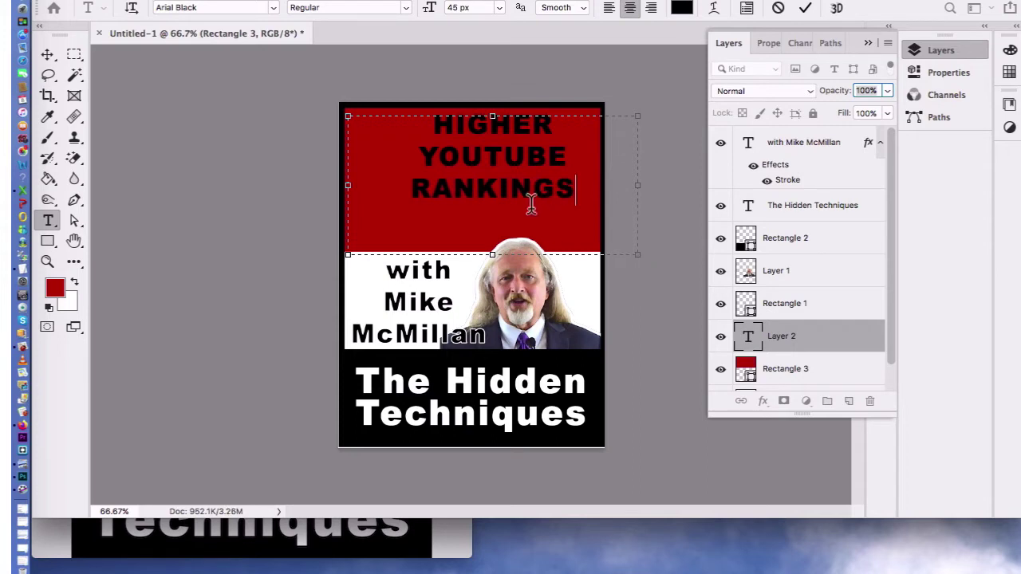
# Step: Make the "HIGHER YOUTUBE RANKINGS" text white at 63 px, centre it over the red block and set its leading to 75 px
pyautogui.moveTo(435, 130); pyautogui.dragTo(631, 246)
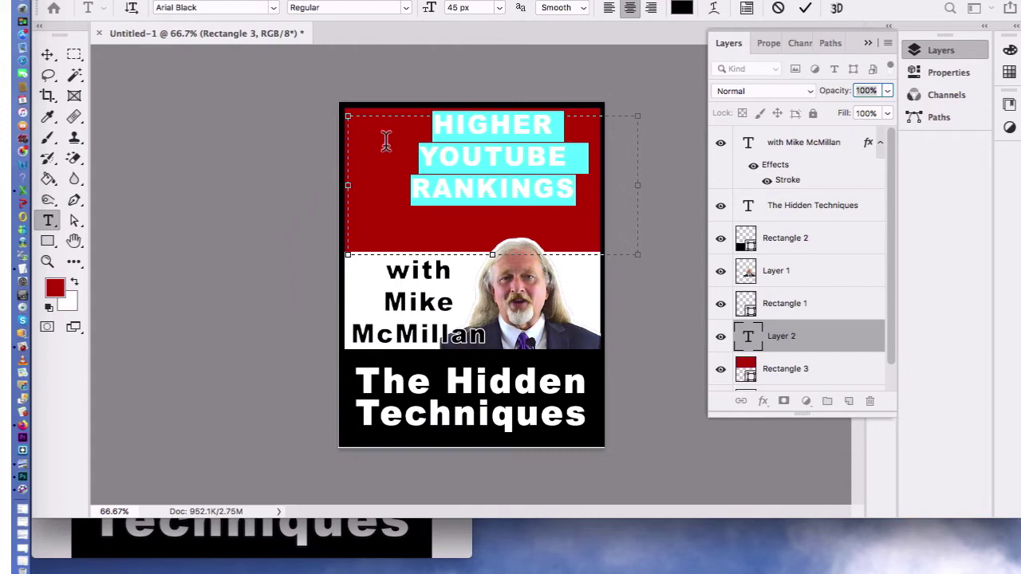
pyautogui.hotkey('ctrl', 'z')
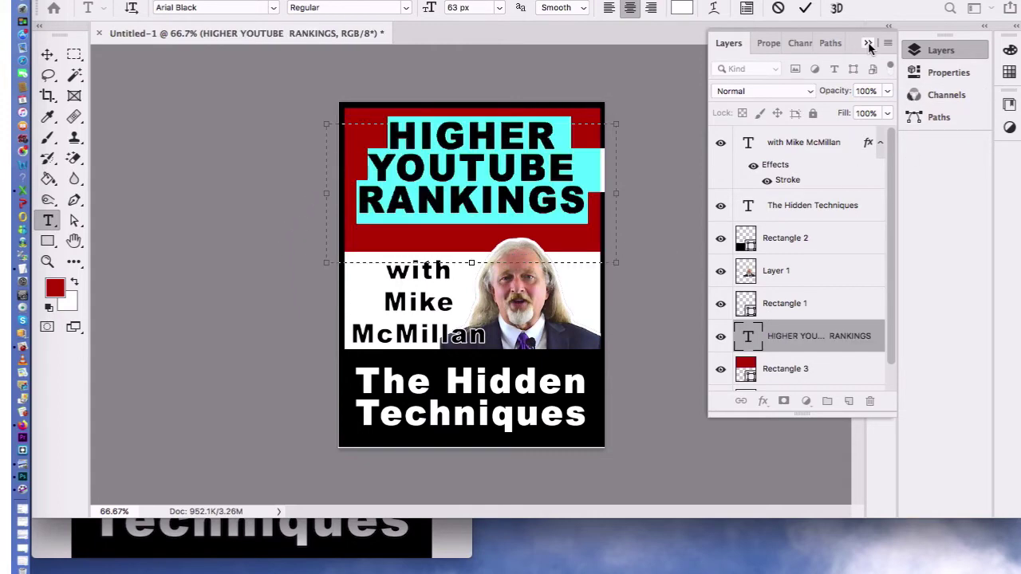
pyautogui.click(868, 43)
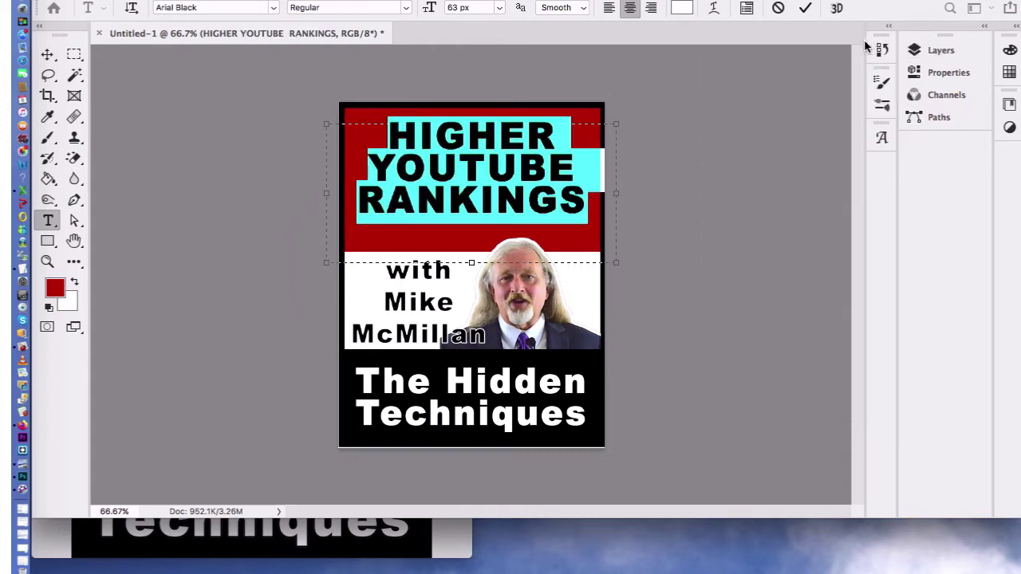
pyautogui.click(747, 8)
pyautogui.doubleClick(691, 76)
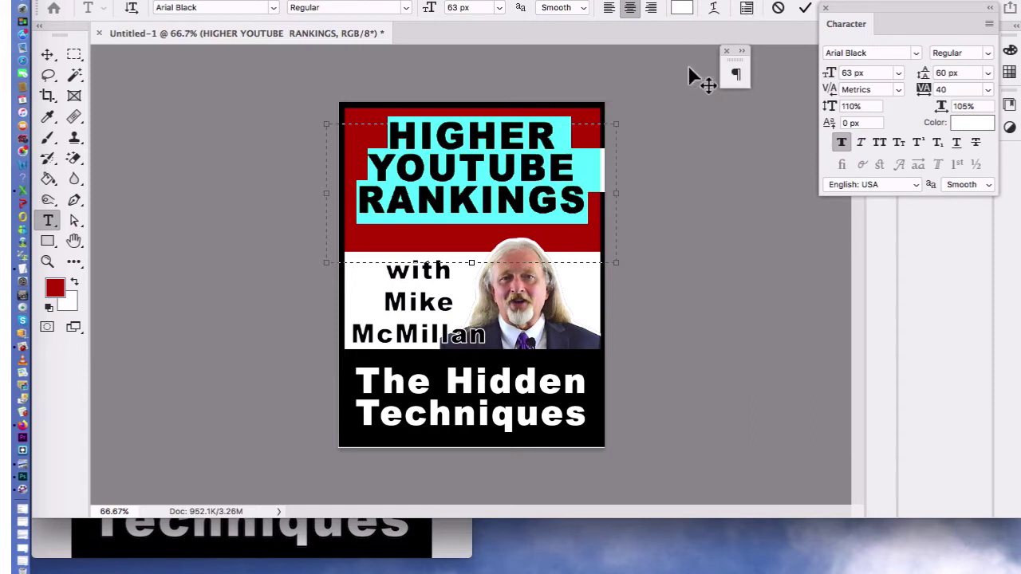
pyautogui.doubleClick(946, 73)
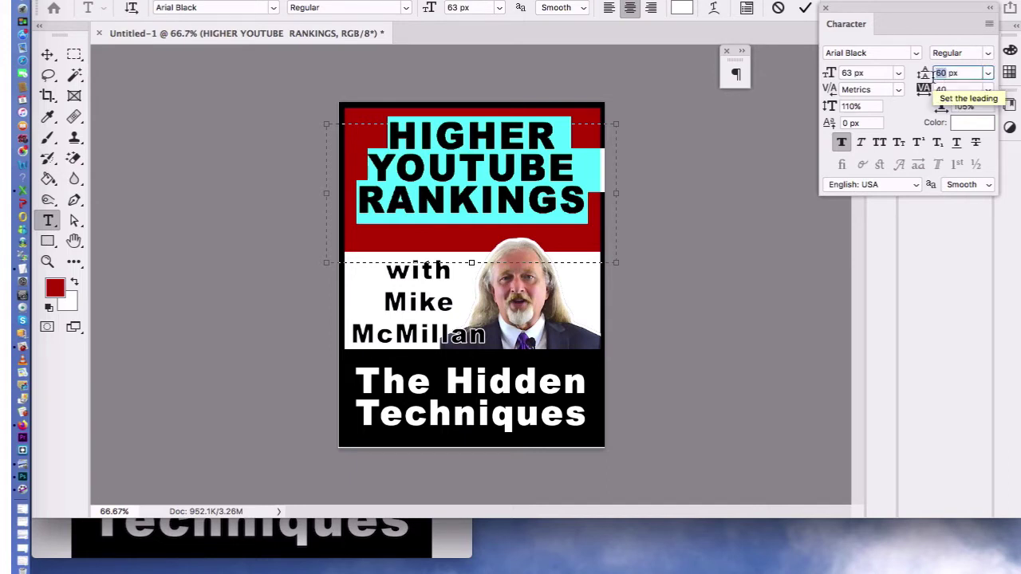
pyautogui.write('75')
pyautogui.press('Tab')
pyautogui.click(762, 249)
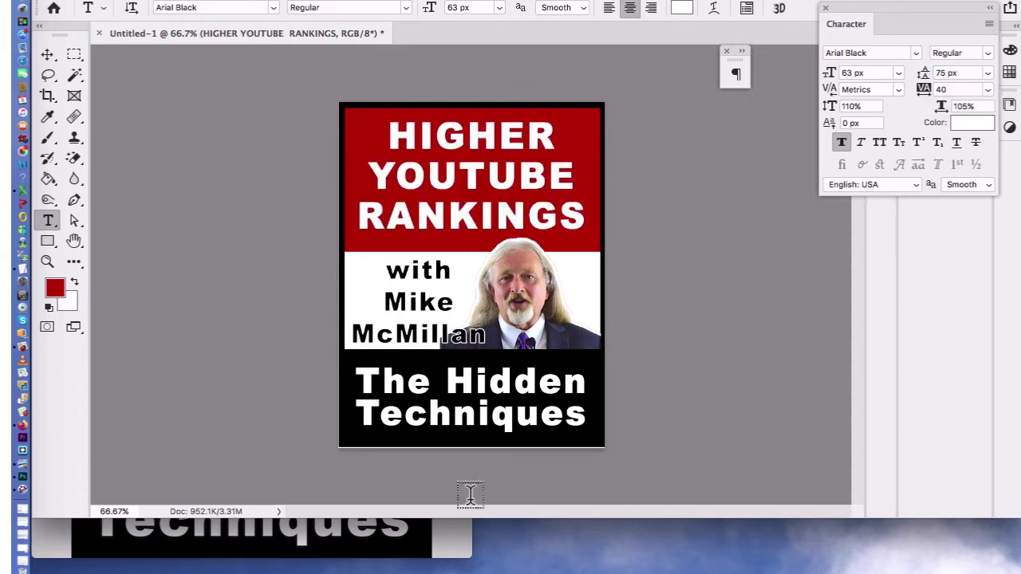
# Step: Compare the title text over the red block with the reference graphic
pyautogui.click(455, 551)
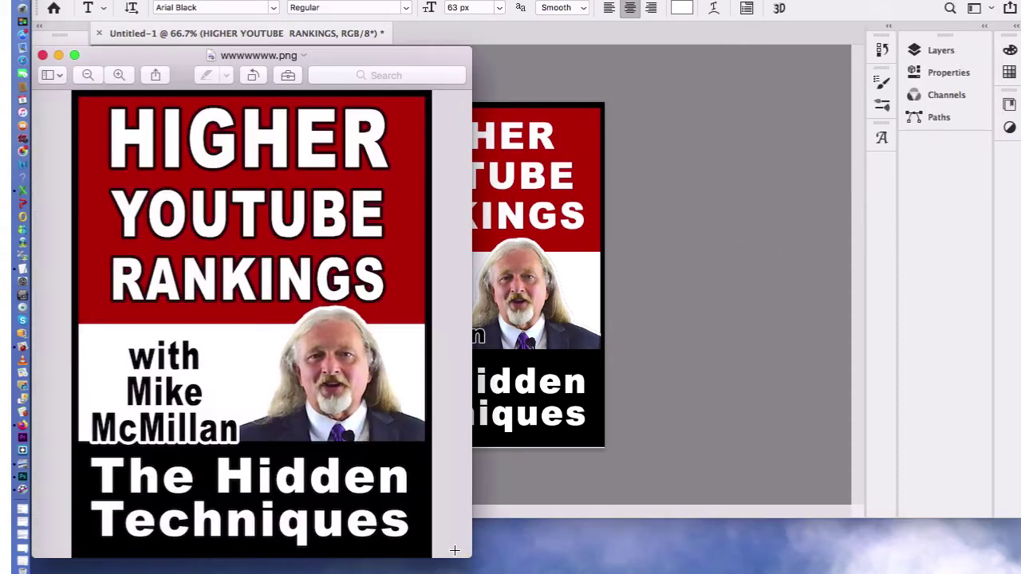
pyautogui.click(556, 179)
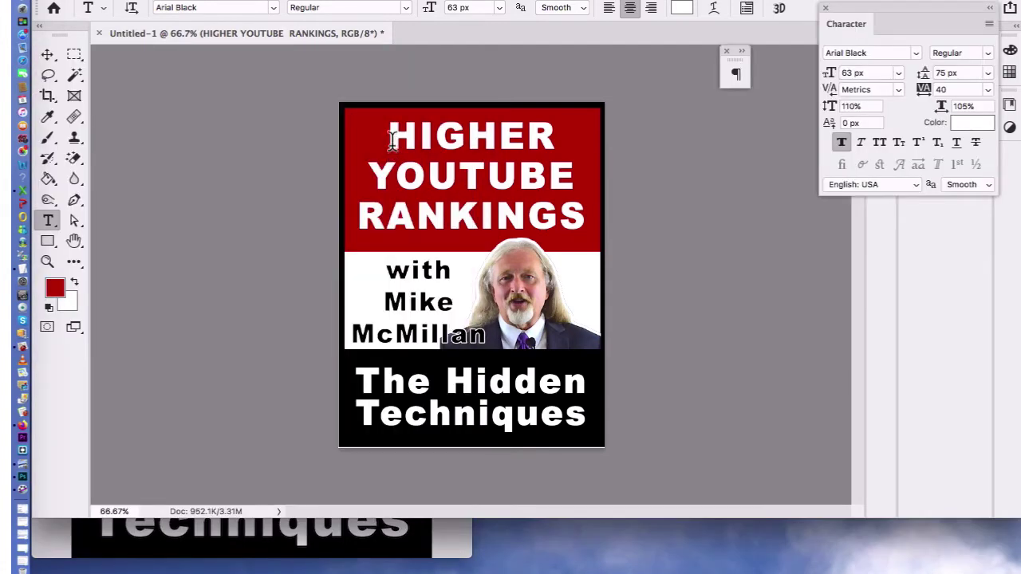
pyautogui.moveTo(392, 139); pyautogui.dragTo(665, 269)
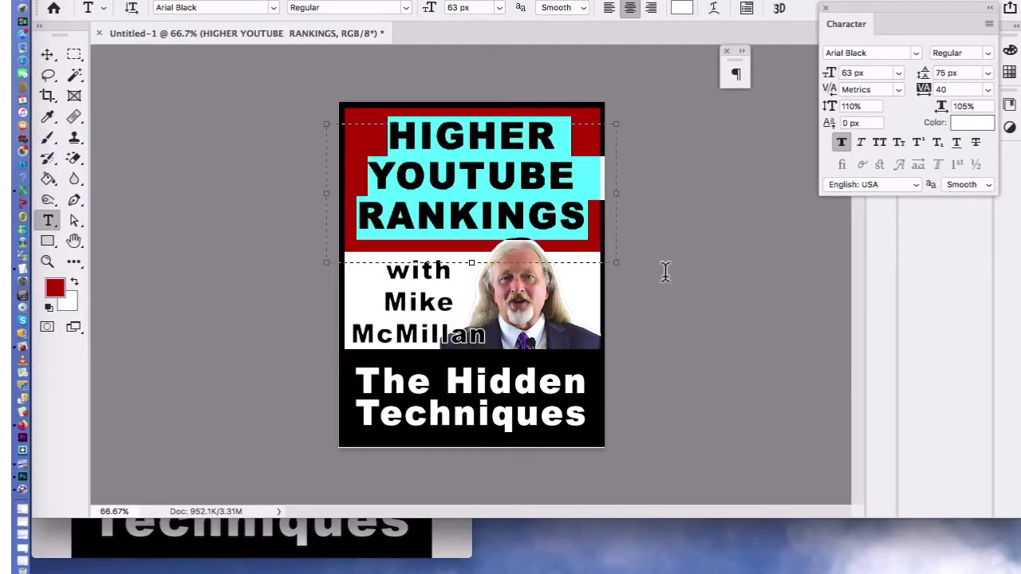
pyautogui.click(229, 229)
# Step: Add a stroke layer style to the "HIGHER YOUTUBE RANKINGS" text and set the stroke colour to black, 000000
pyautogui.click(48, 56)
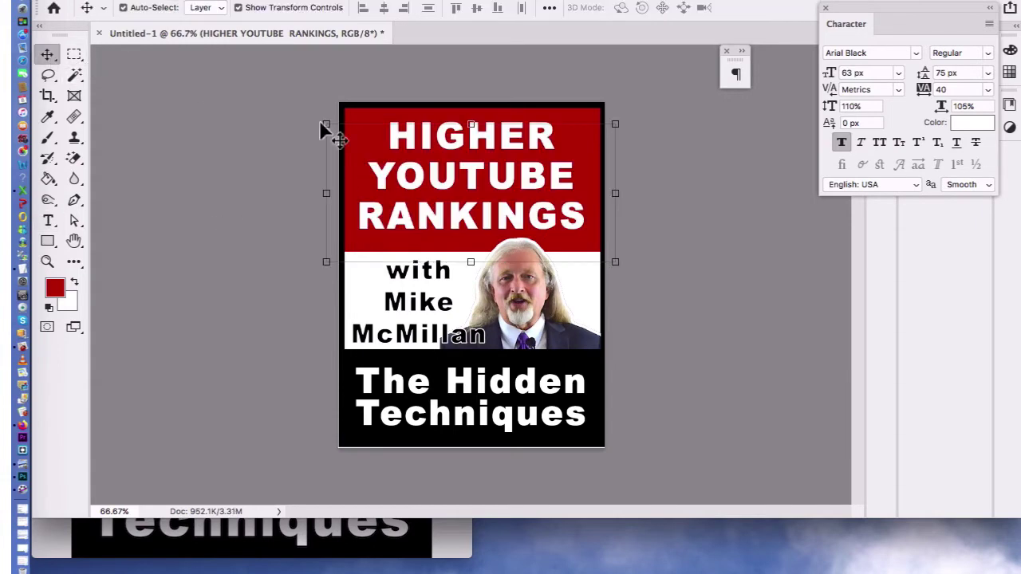
pyautogui.click(268, 2)
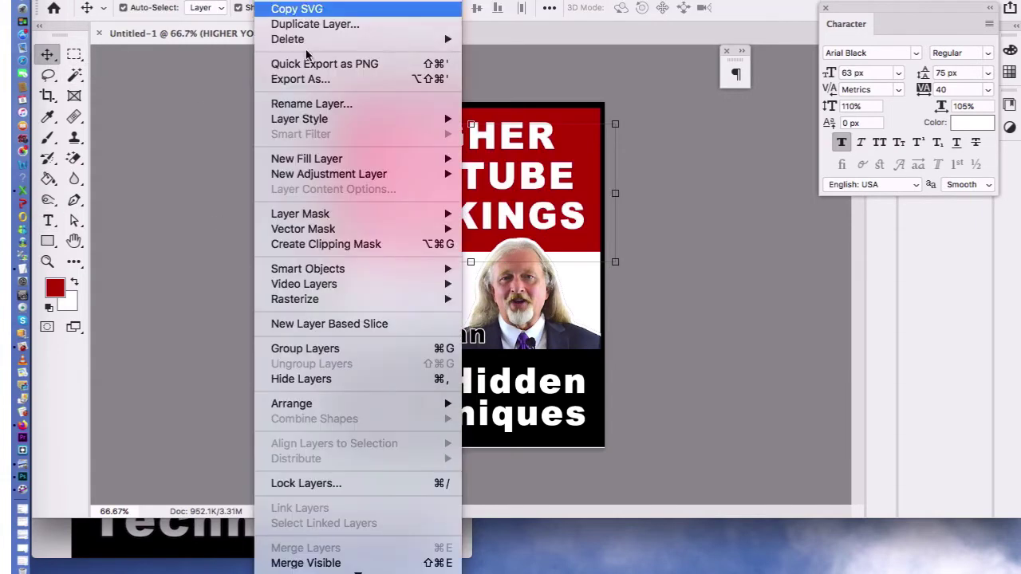
pyautogui.moveTo(323, 120)
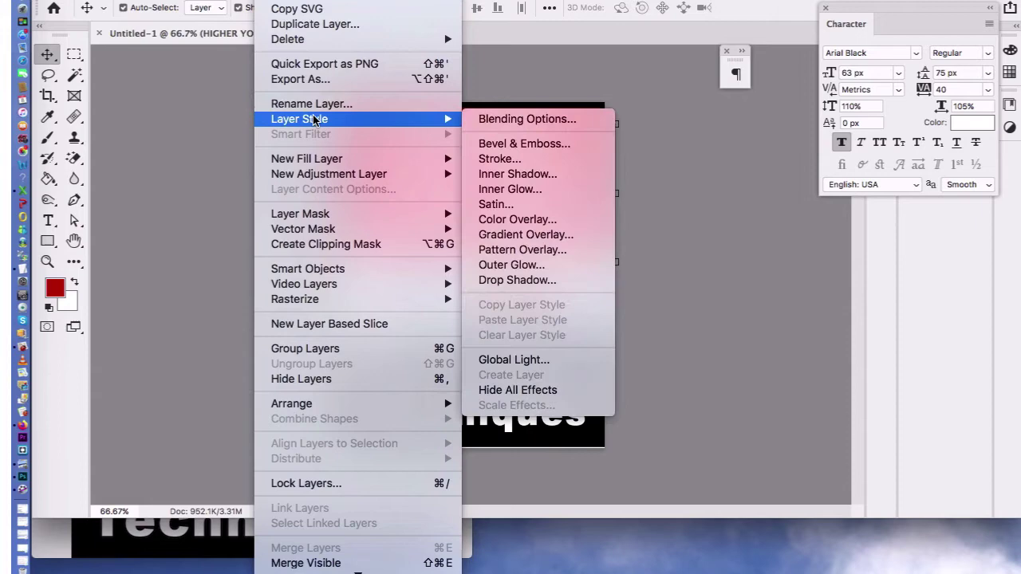
pyautogui.click(501, 118)
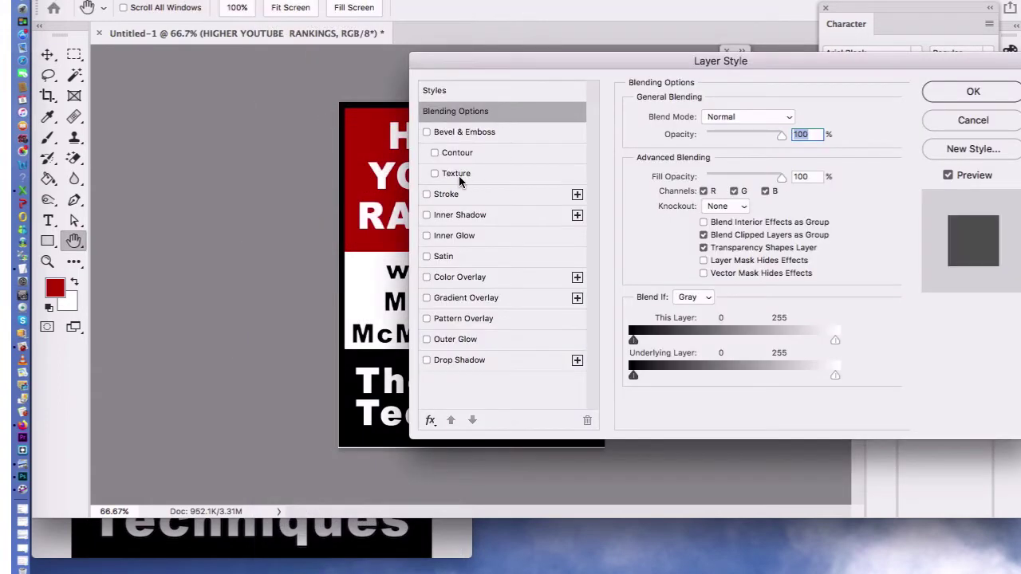
pyautogui.click(427, 194)
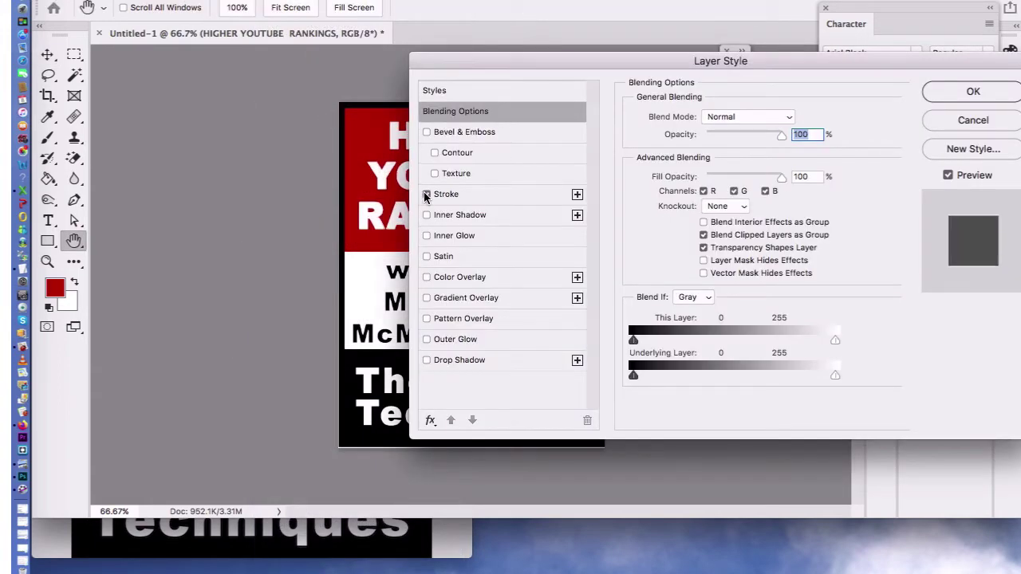
pyautogui.click(447, 194)
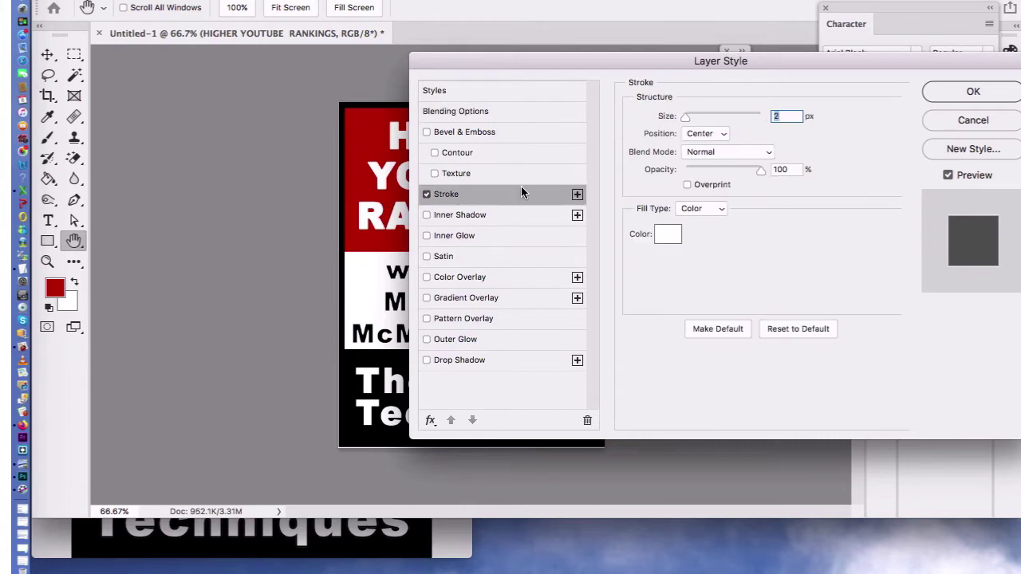
pyautogui.click(666, 237)
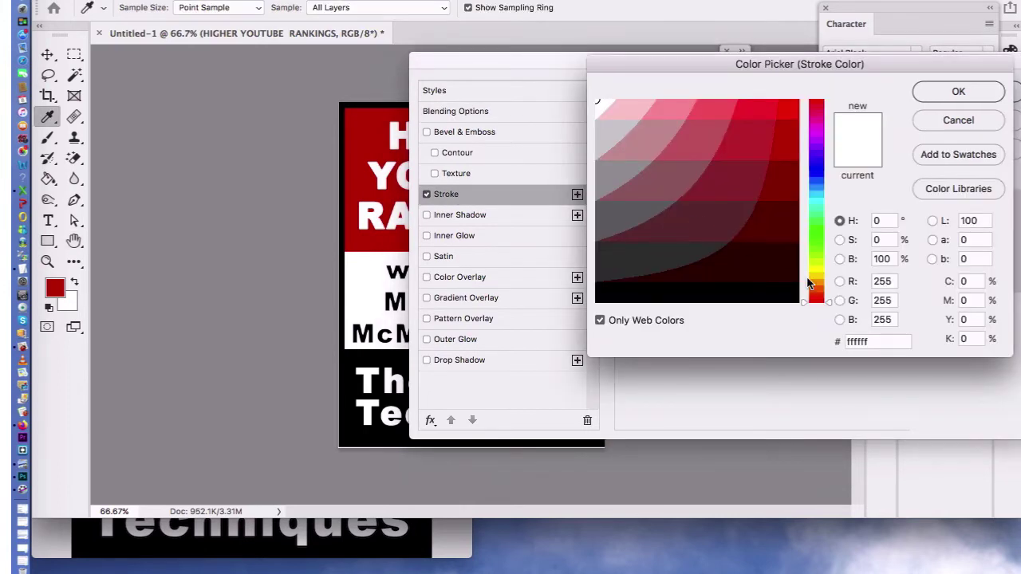
pyautogui.moveTo(796, 300); pyautogui.dragTo(818, 320)
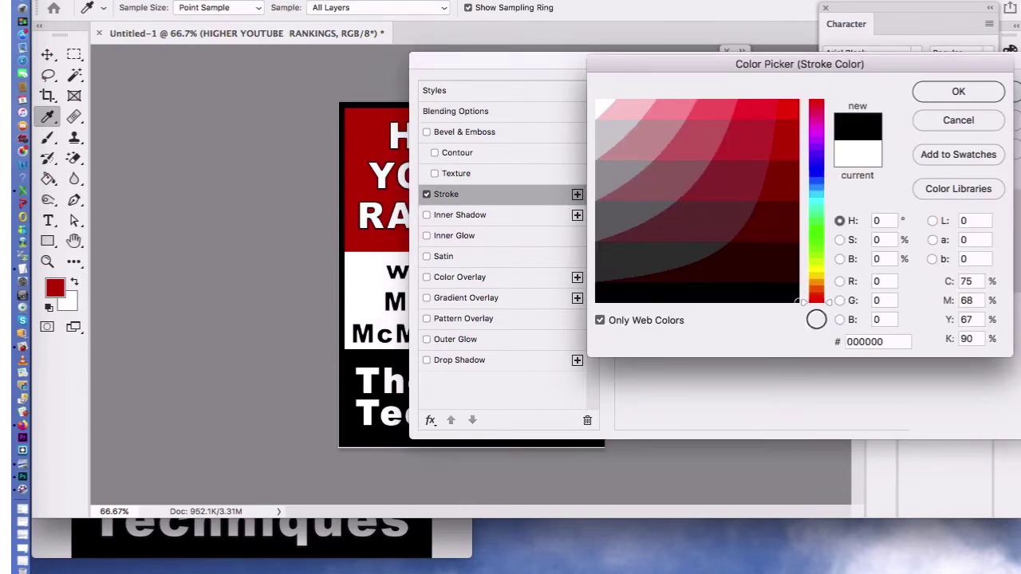
pyautogui.moveTo(713, 62); pyautogui.dragTo(770, 62)
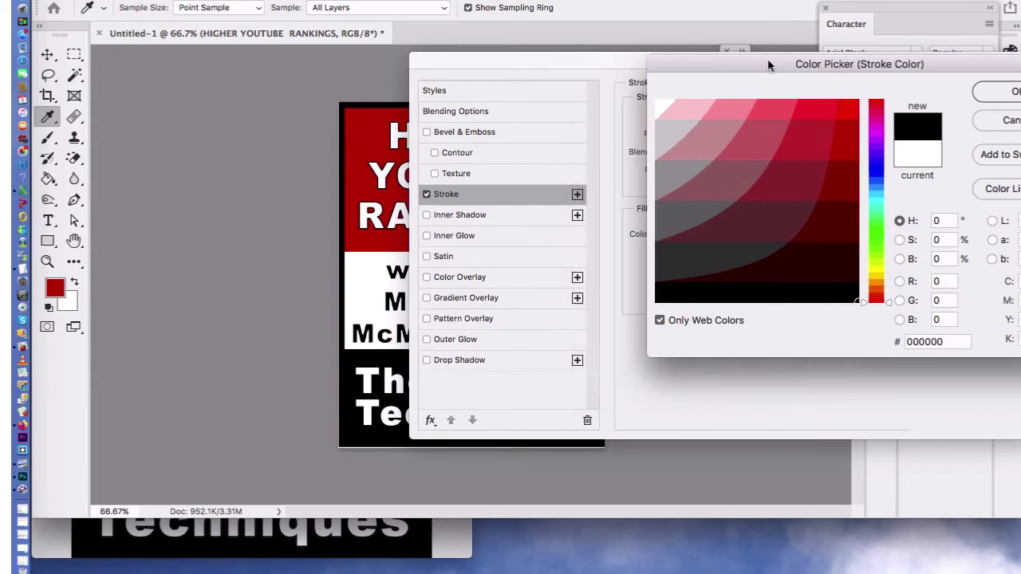
pyautogui.click(997, 94)
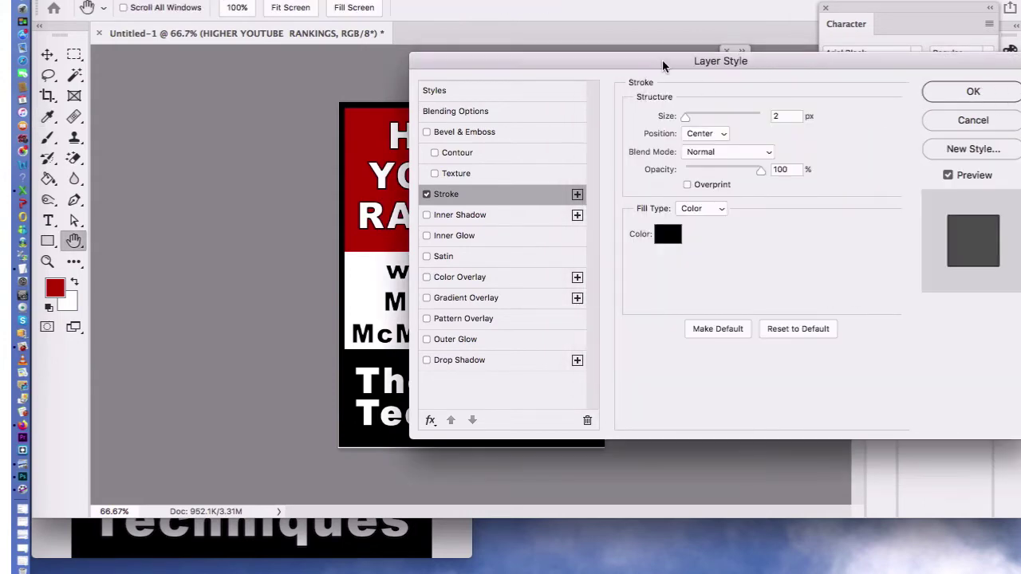
# Step: Set the title text's stroke size to 6 px, apply the layer style and deselect the layer
pyautogui.moveTo(656, 62); pyautogui.dragTo(755, 67)
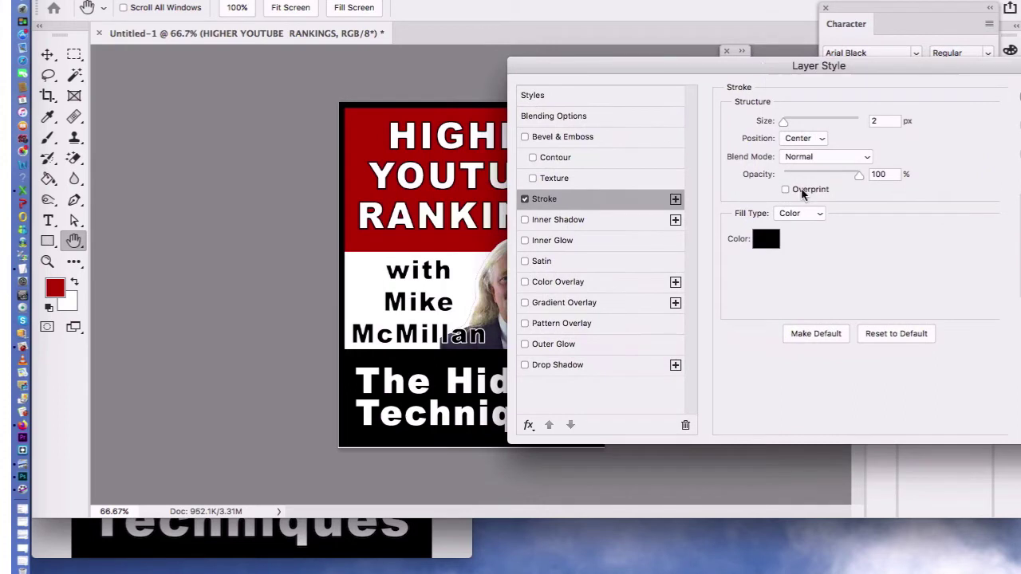
pyautogui.moveTo(783, 121); pyautogui.dragTo(787, 123)
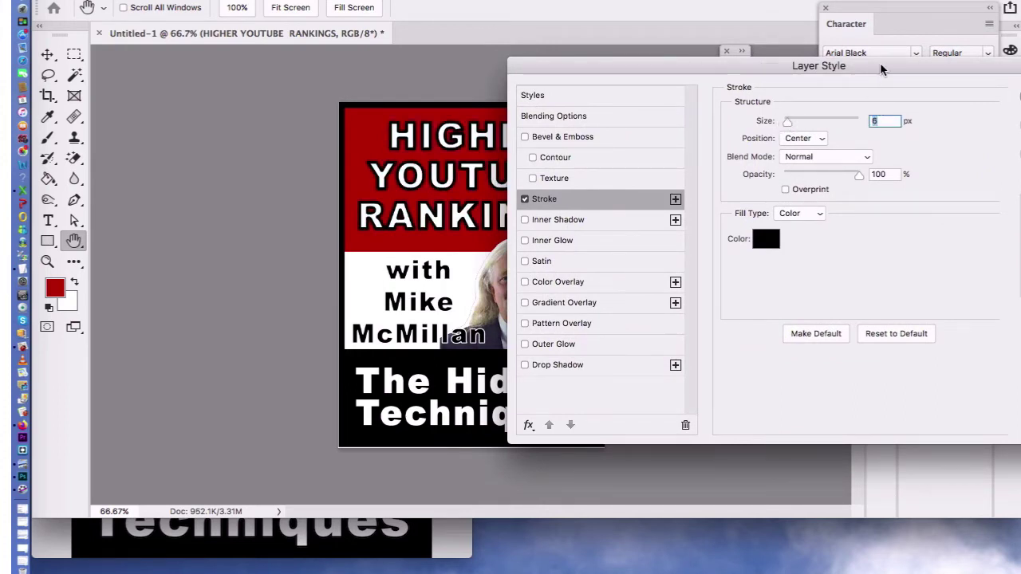
pyautogui.moveTo(880, 69); pyautogui.dragTo(730, 70)
pyautogui.click(918, 99)
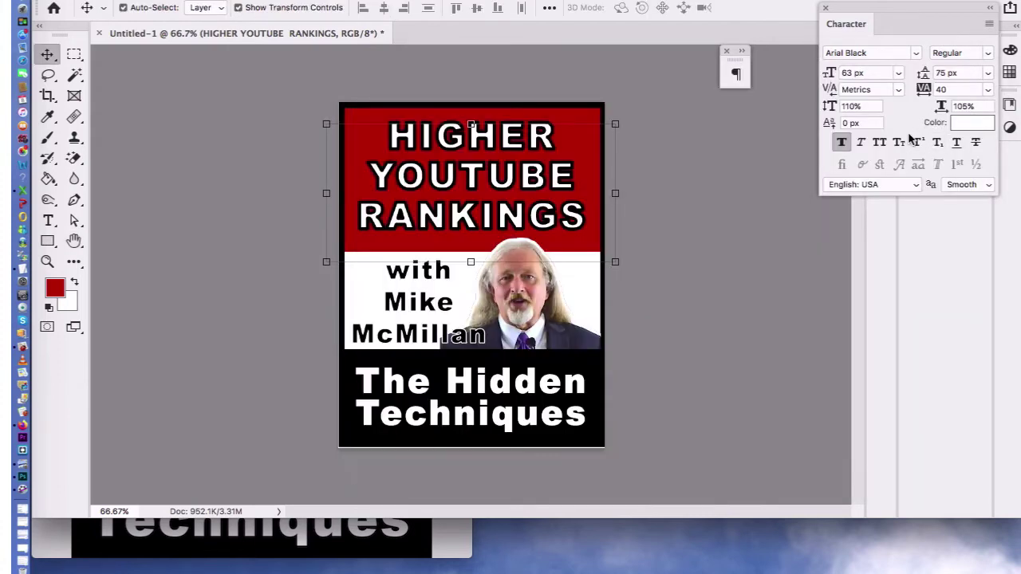
pyautogui.click(784, 230)
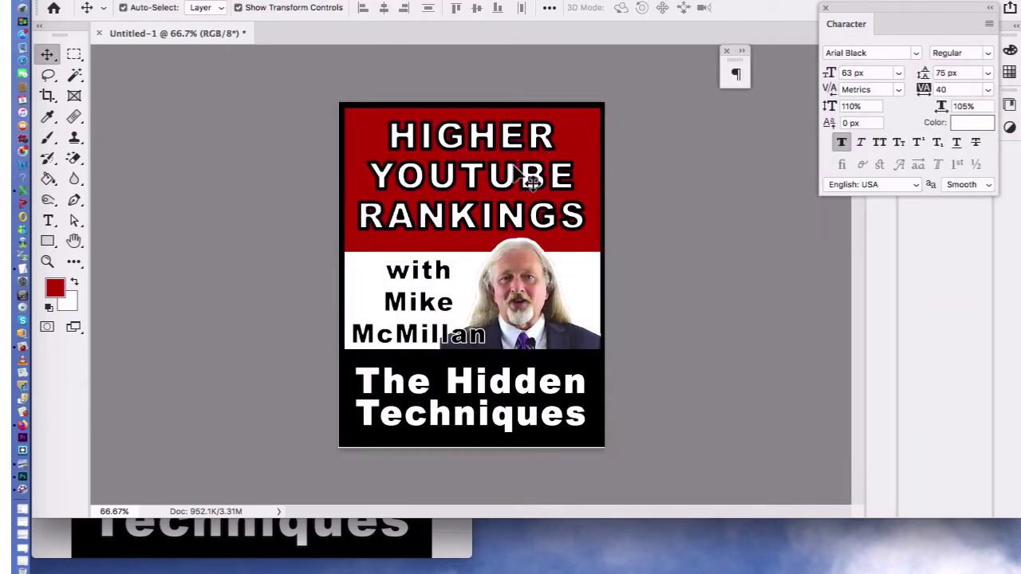
# Step: Save the graphic to the Desktop as COVER.png in PNG format with the medium file size option
pyautogui.click(152, 0)
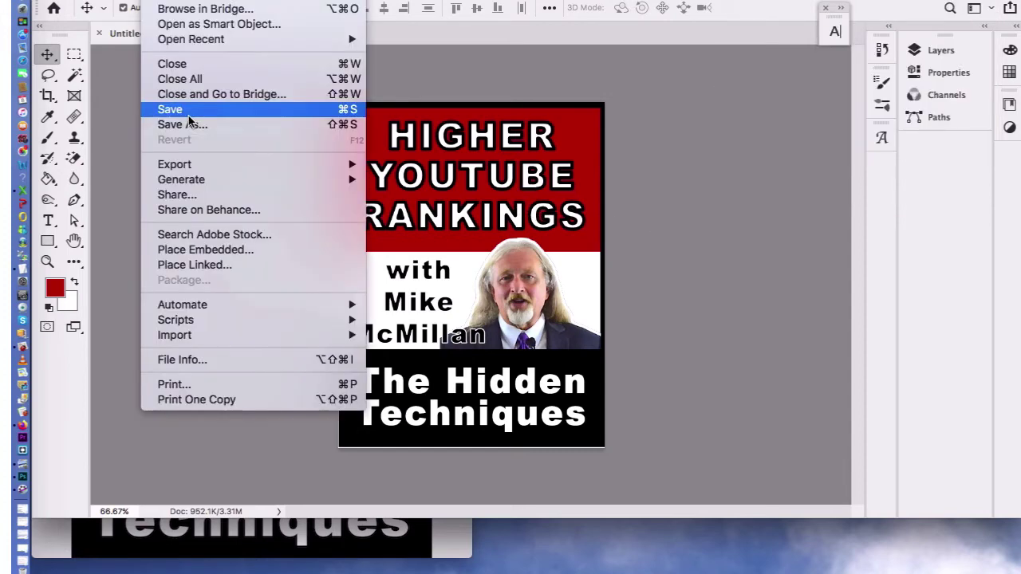
pyautogui.click(188, 114)
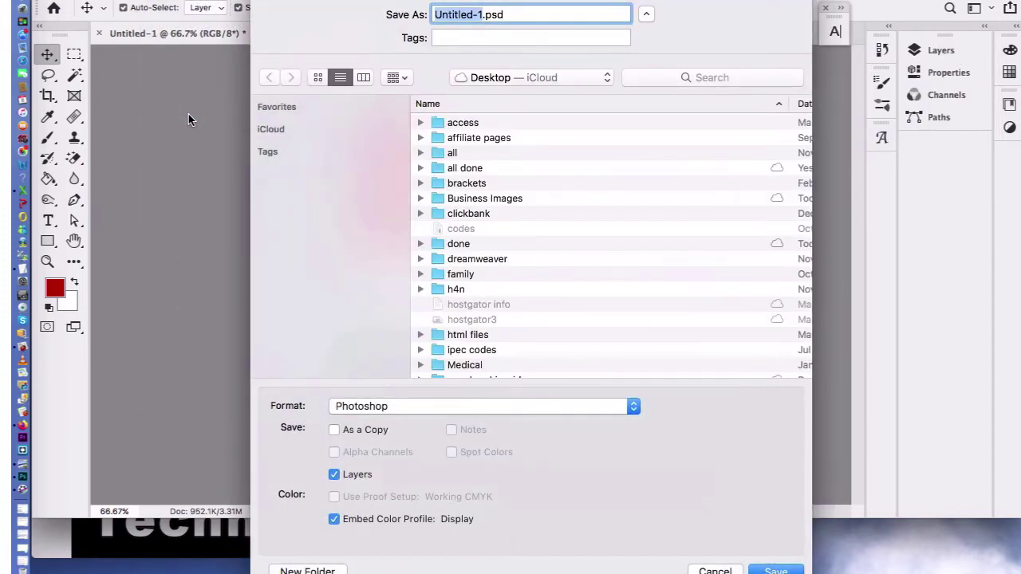
pyautogui.write('COVER')
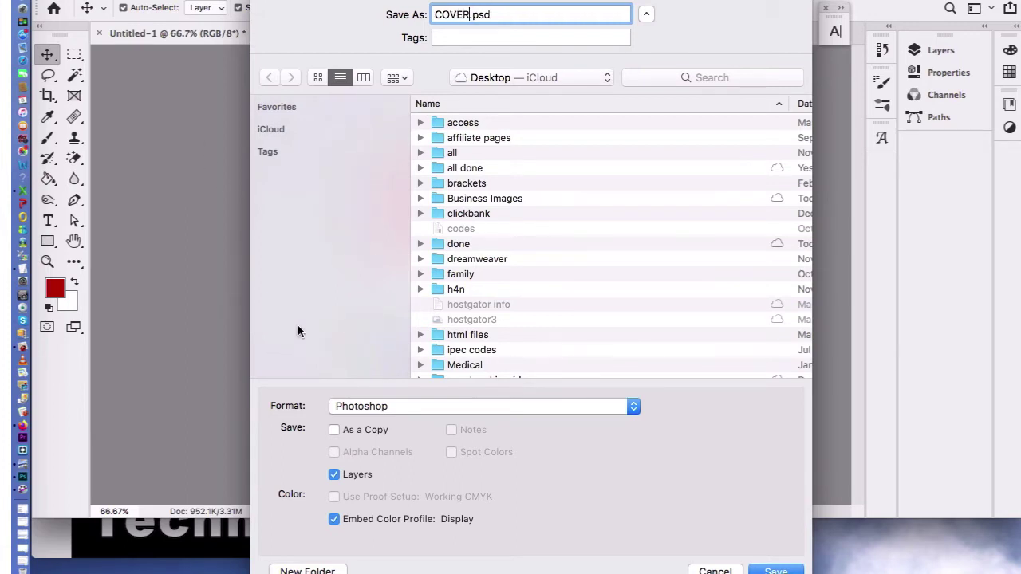
pyautogui.click(403, 408)
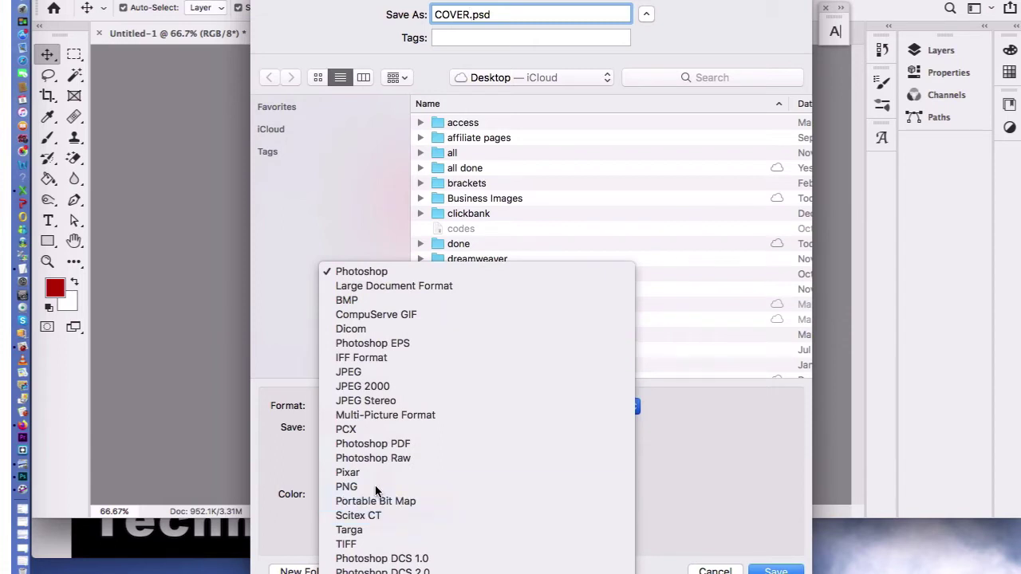
pyautogui.click(375, 486)
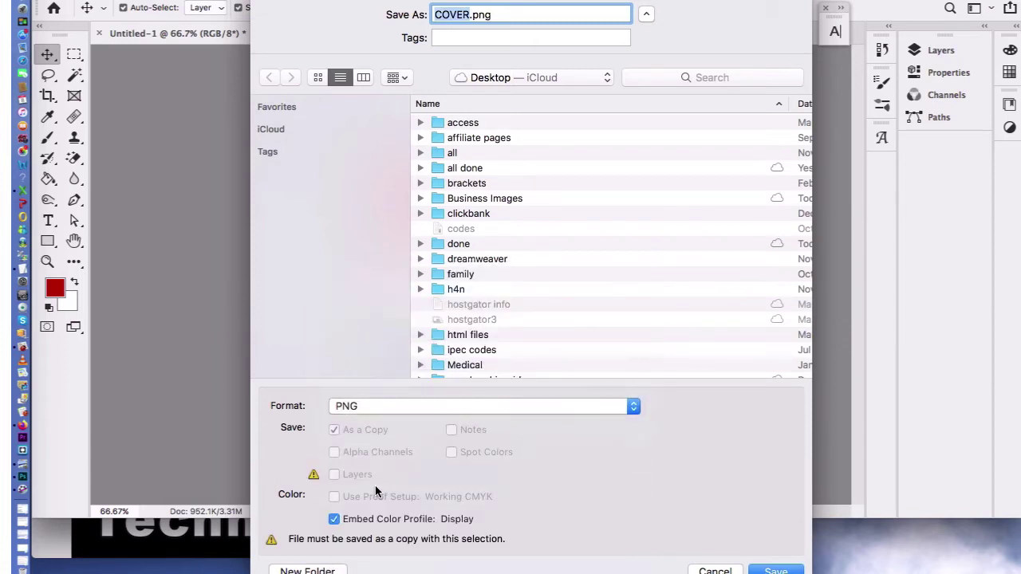
pyautogui.click(778, 571)
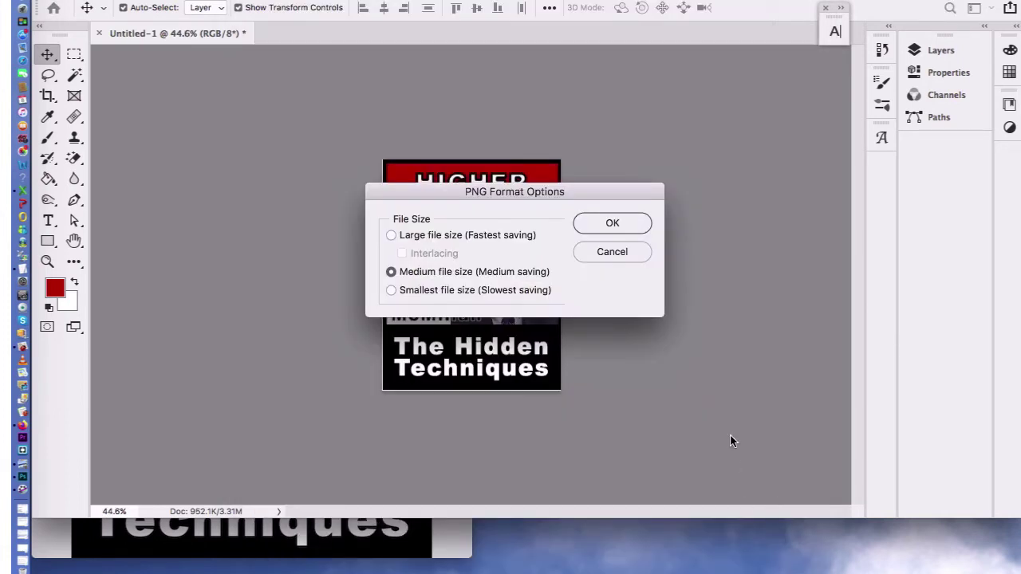
pyautogui.click(612, 224)
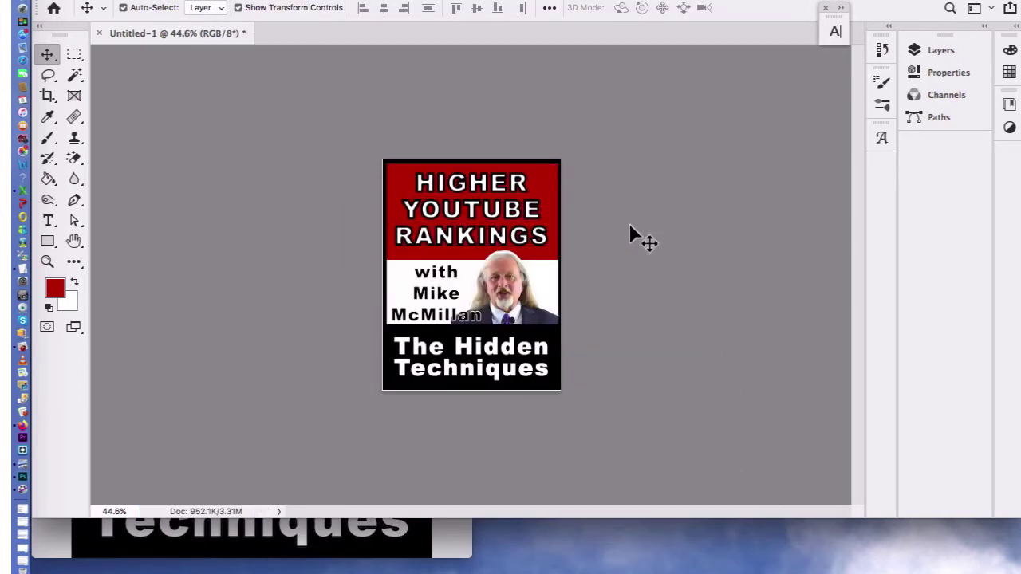
# Step: Close the finished cover document and create a new 1280 by 720 px document at 72 pixels/inch with a white background
pyautogui.moveTo(689, 0); pyautogui.dragTo(689, 0)
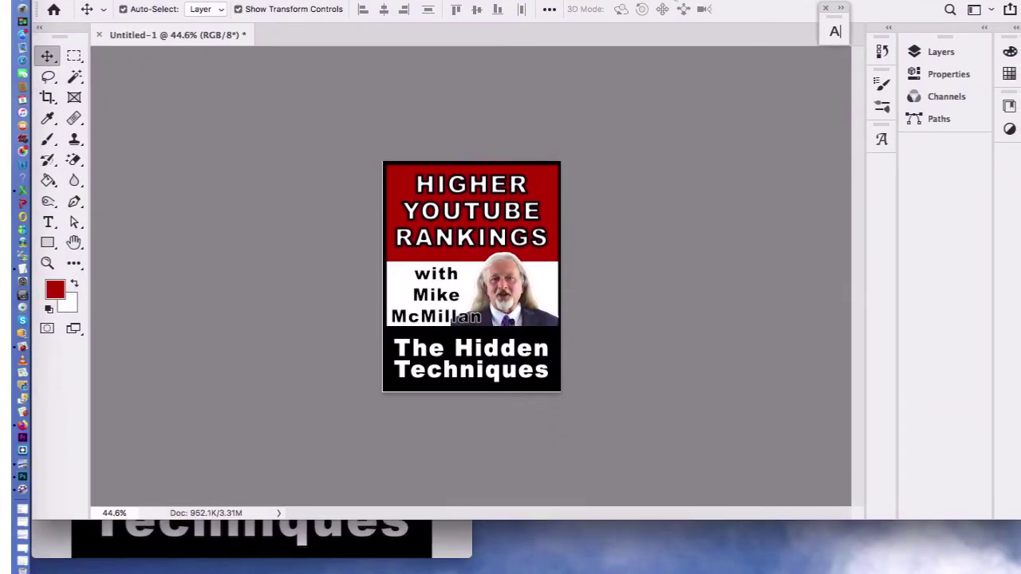
pyautogui.press('super+n')
pyautogui.write('1280')
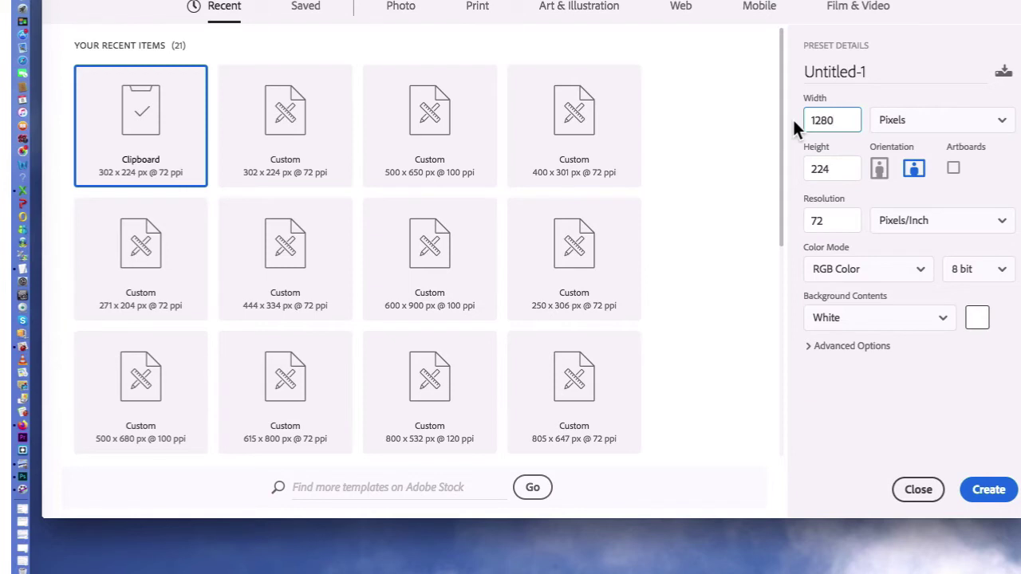
pyautogui.press('Tab')
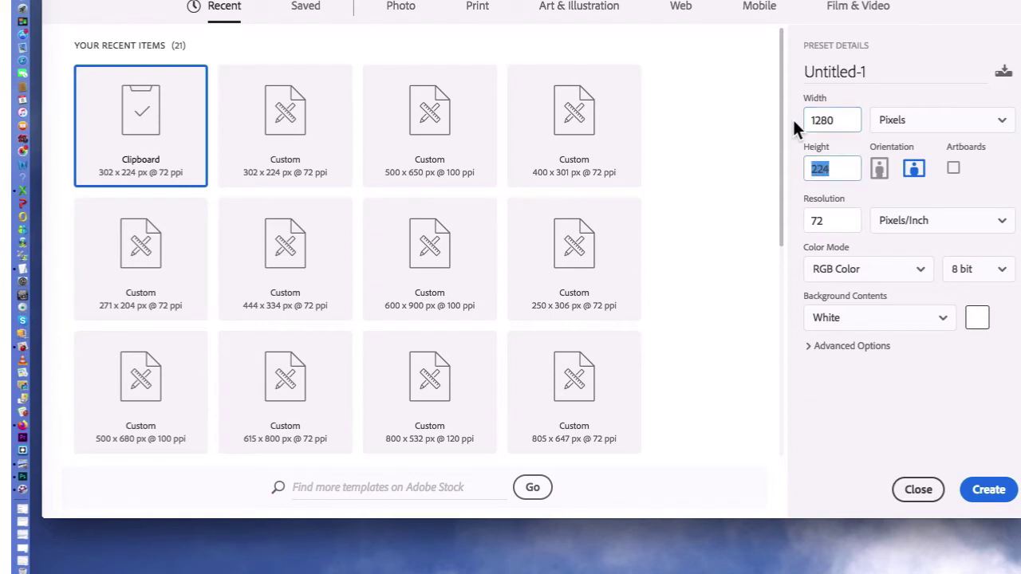
pyautogui.write('729')
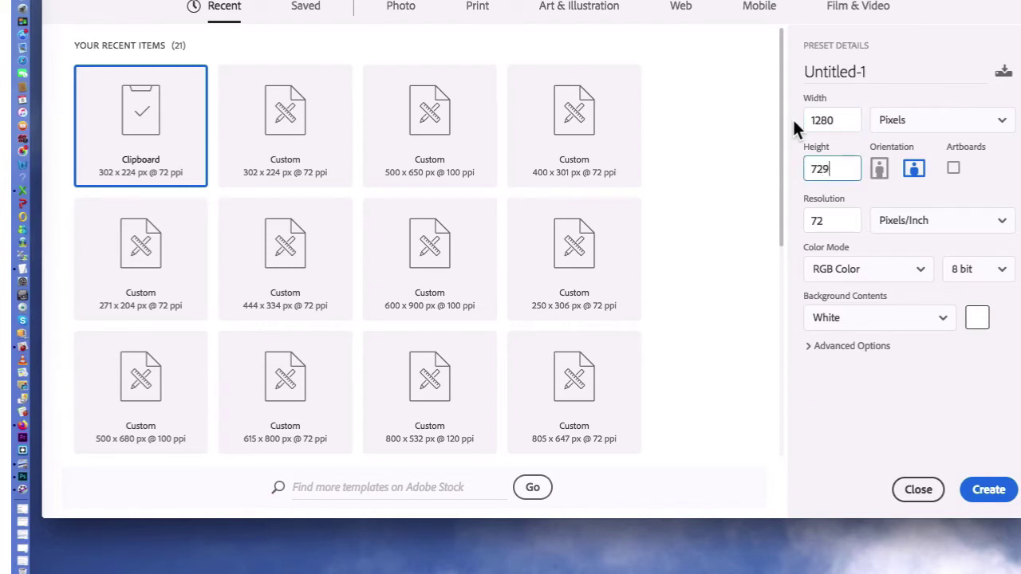
pyautogui.press('BackSpace')
pyautogui.write('0')
pyautogui.click(1001, 497)
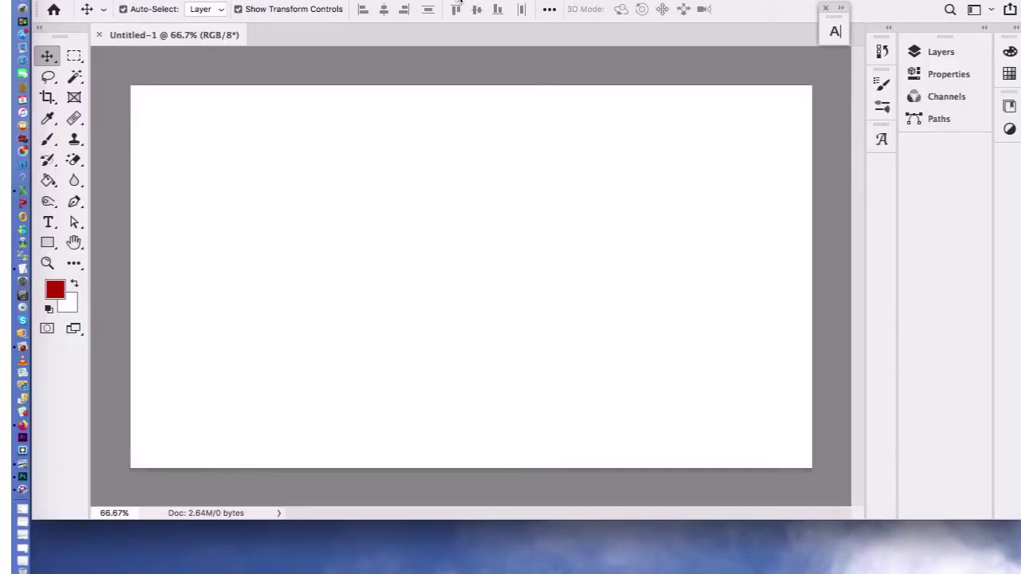
# Step: Place COVER.png on the left side of the blank canvas, scale it to about 135%, commit the placement and deselect it
pyautogui.moveTo(459, 1); pyautogui.dragTo(467, 46)
pyautogui.click(684, 10)
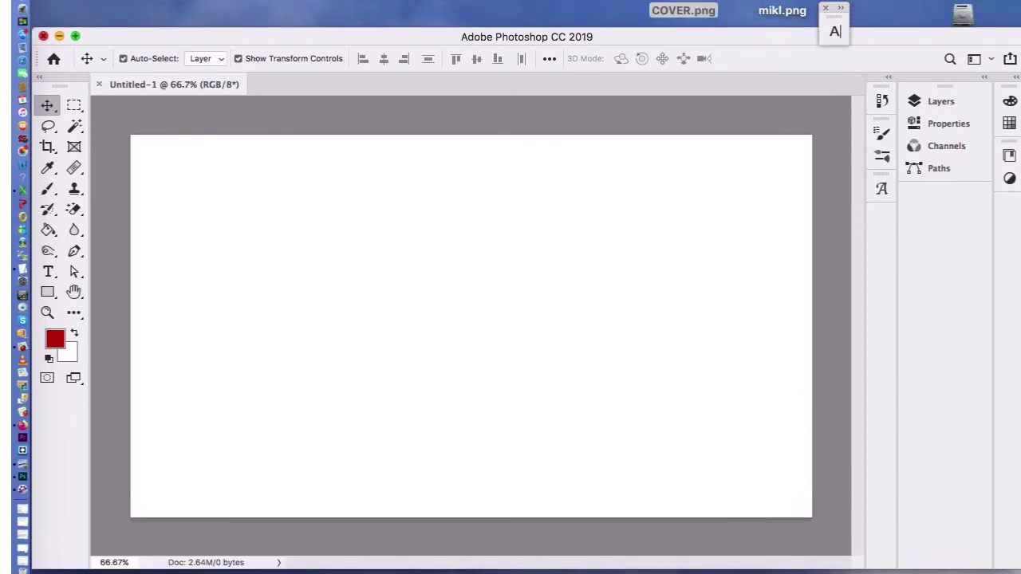
pyautogui.moveTo(684, 11); pyautogui.dragTo(271, 326)
pyautogui.moveTo(477, 279); pyautogui.dragTo(256, 230)
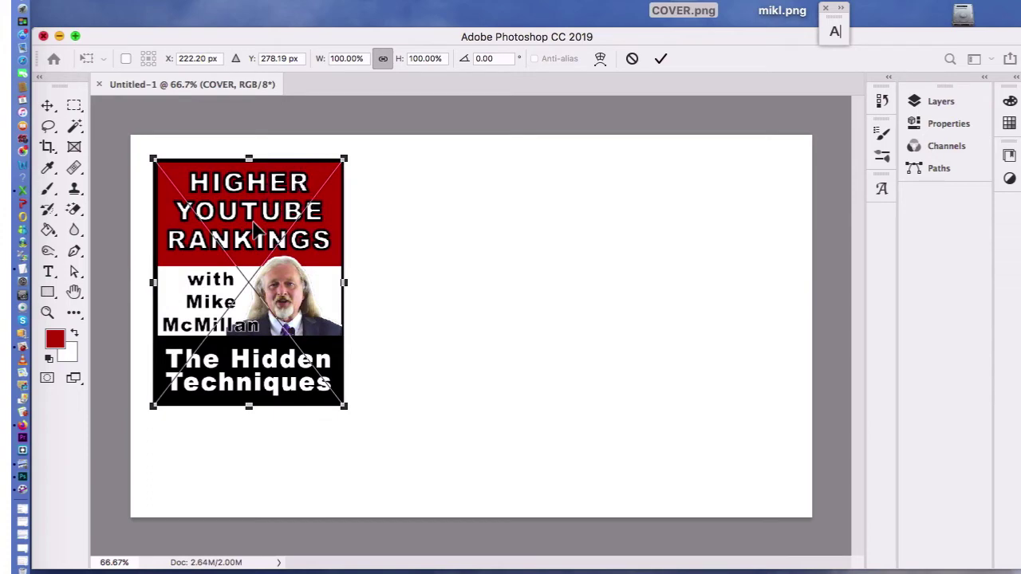
pyautogui.moveTo(351, 414); pyautogui.dragTo(388, 516)
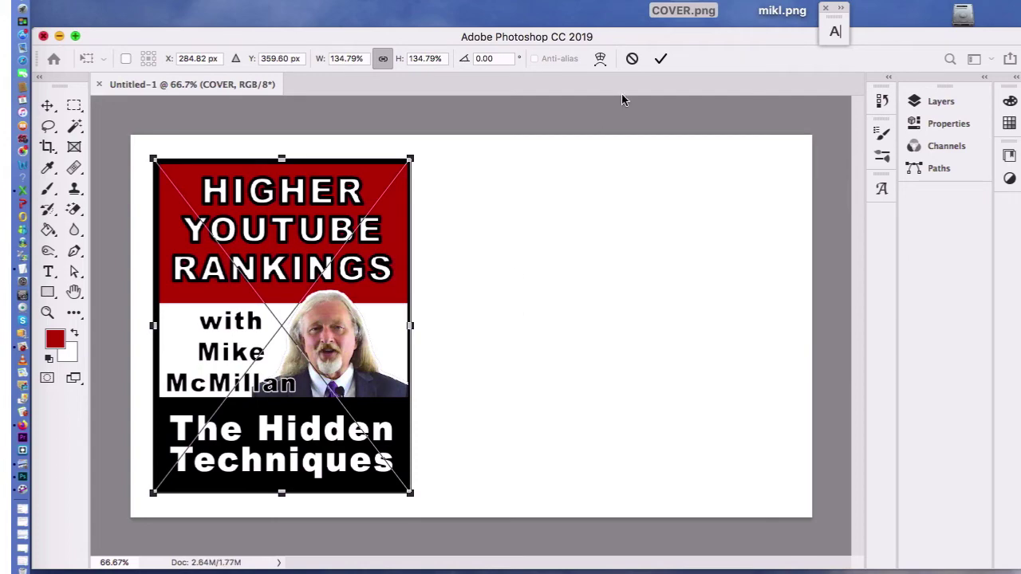
pyautogui.click(661, 58)
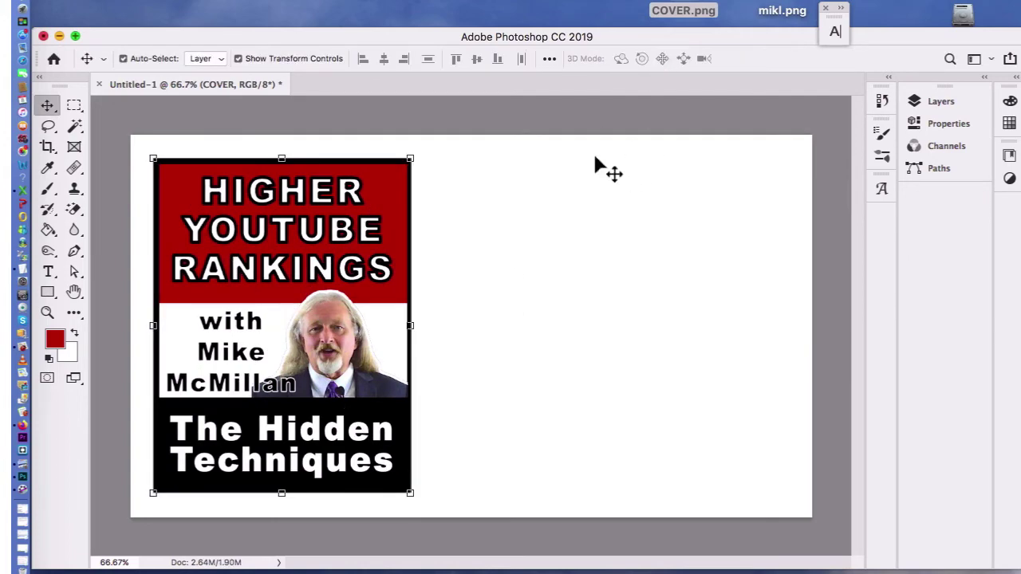
pyautogui.click(562, 112)
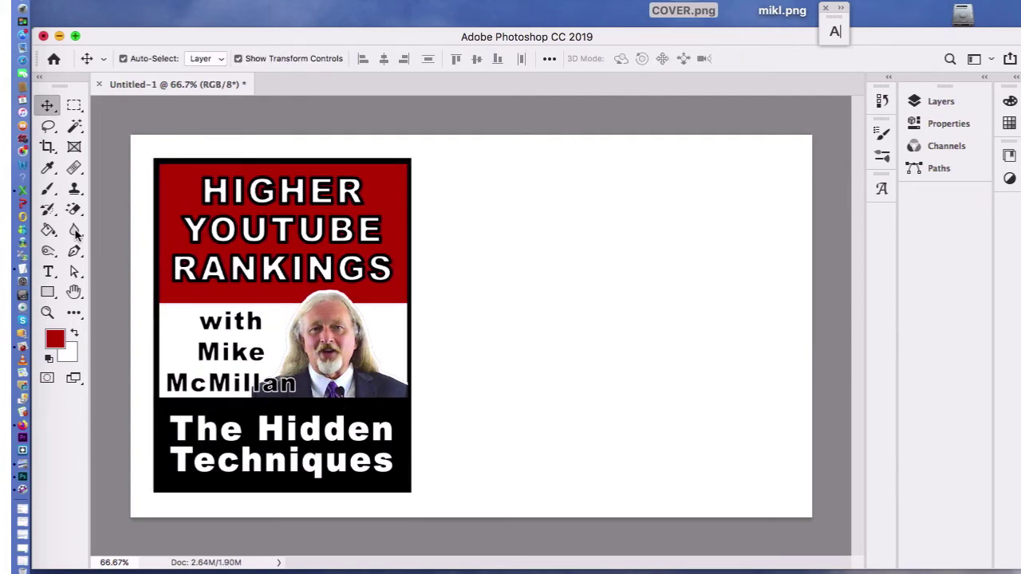
# Step: Draw a paragraph text box filling the blank area beside the cover image and set its text colour to black
pyautogui.click(48, 271)
pyautogui.moveTo(439, 176); pyautogui.dragTo(793, 499)
pyautogui.press('BackSpace')
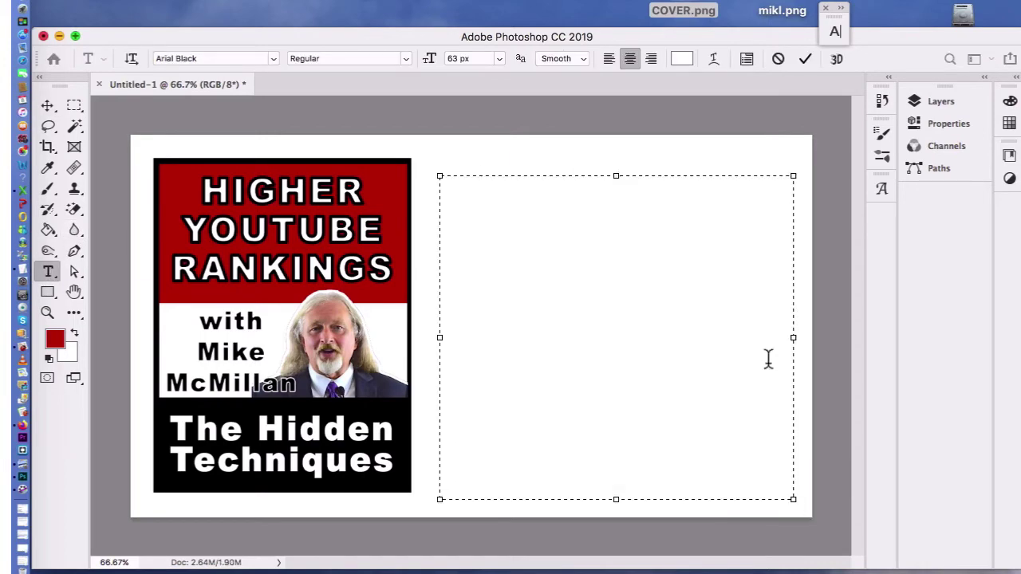
pyautogui.click(682, 58)
pyautogui.click(781, 275)
pyautogui.click(975, 91)
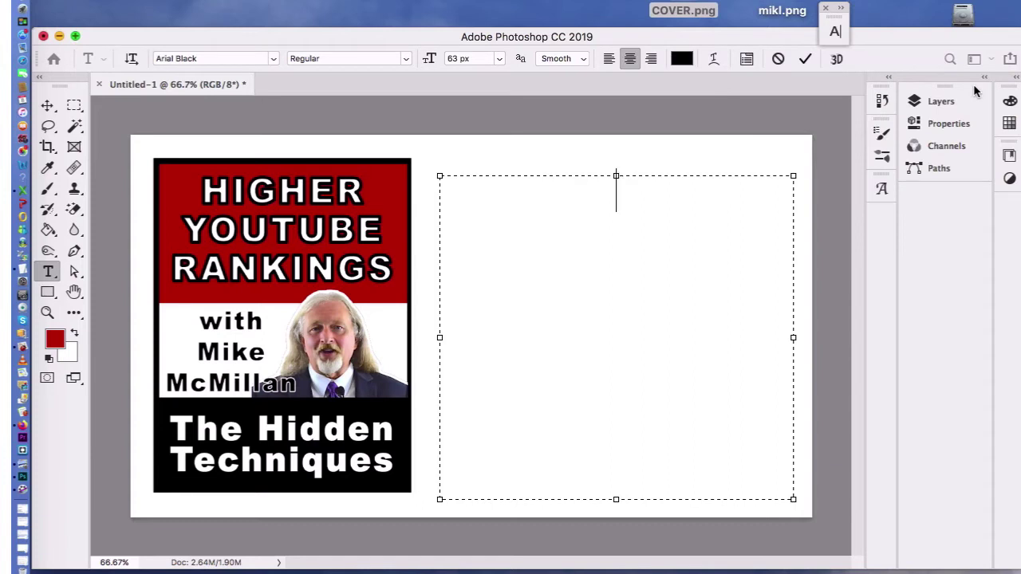
# Step: Enter "Get my FREE 28 page ebook by clicking the link in the description below this" in the text box, with "below this" on its own line
pyautogui.write('Get my FREE')
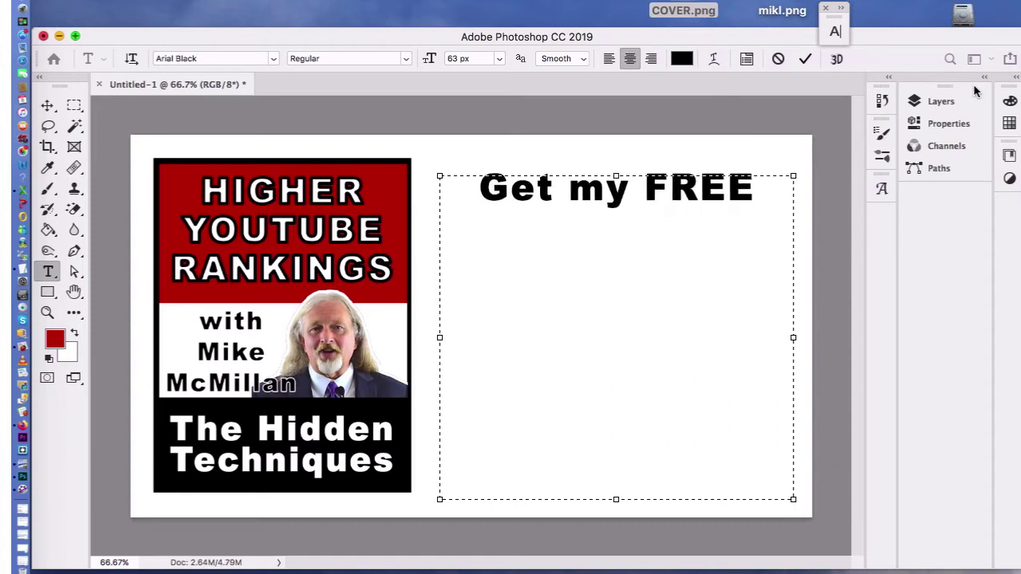
pyautogui.write(' 28 page e')
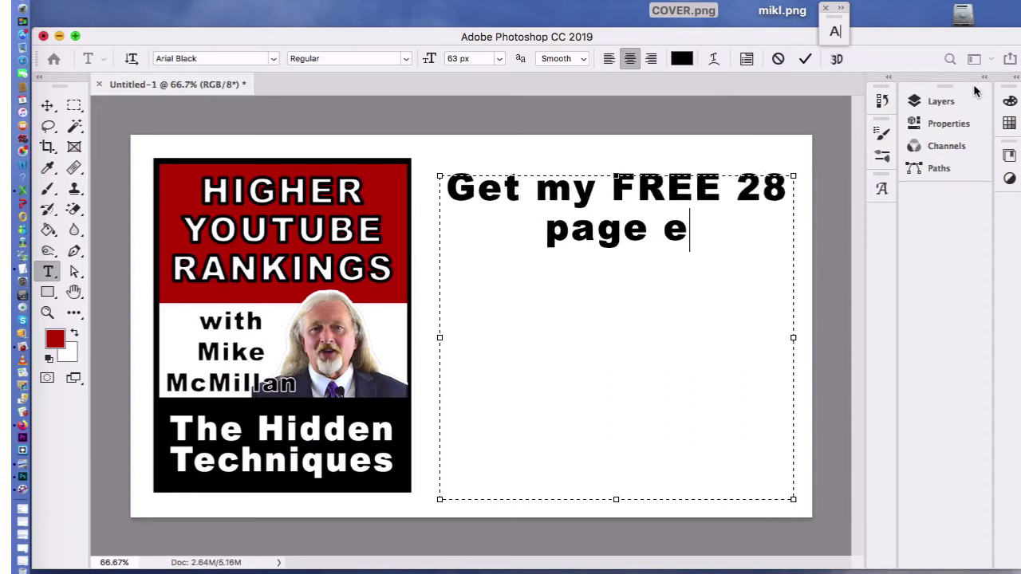
pyautogui.write('book by c ')
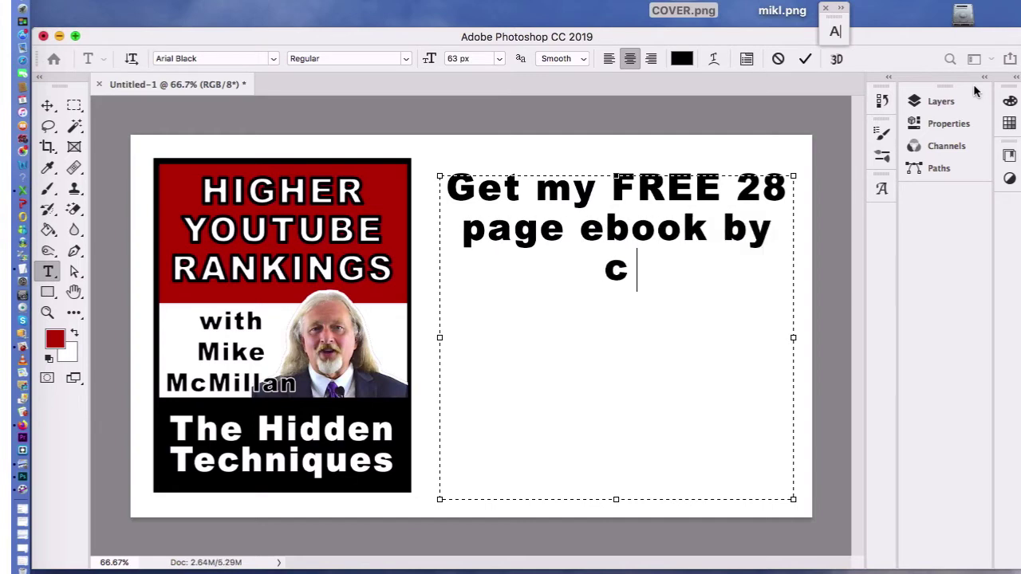
pyautogui.write('licking the link in t')
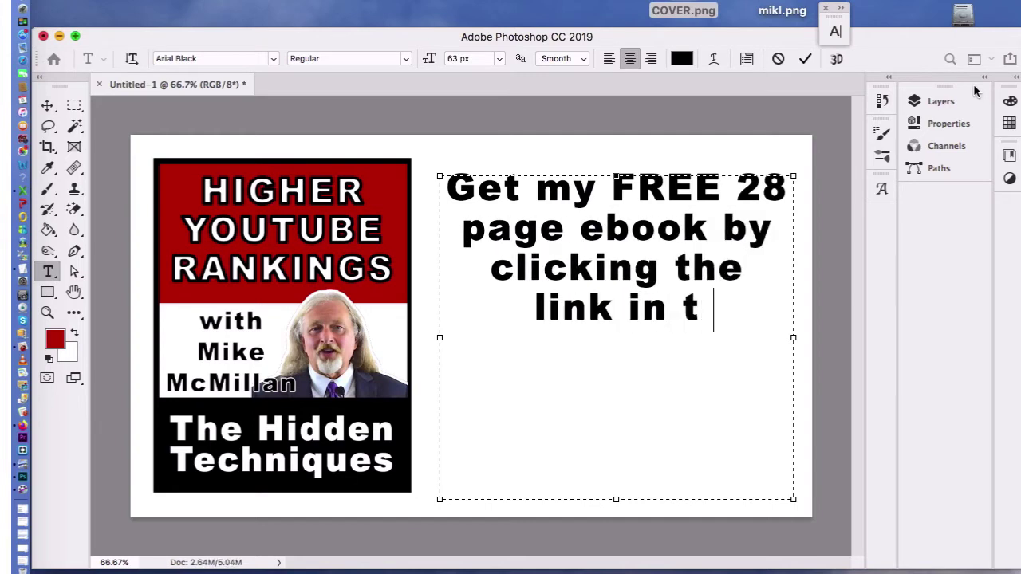
pyautogui.write('he description b')
pyautogui.press('BackSpace')
pyautogui.press('BackSpace')
pyautogui.press('Return')
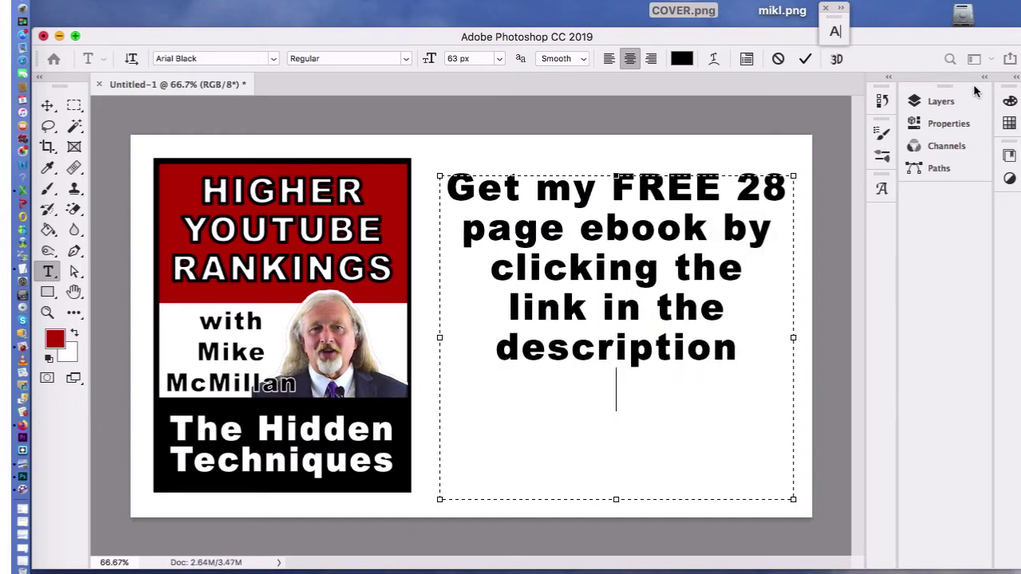
pyautogui.write('below this')
pyautogui.press('Return')
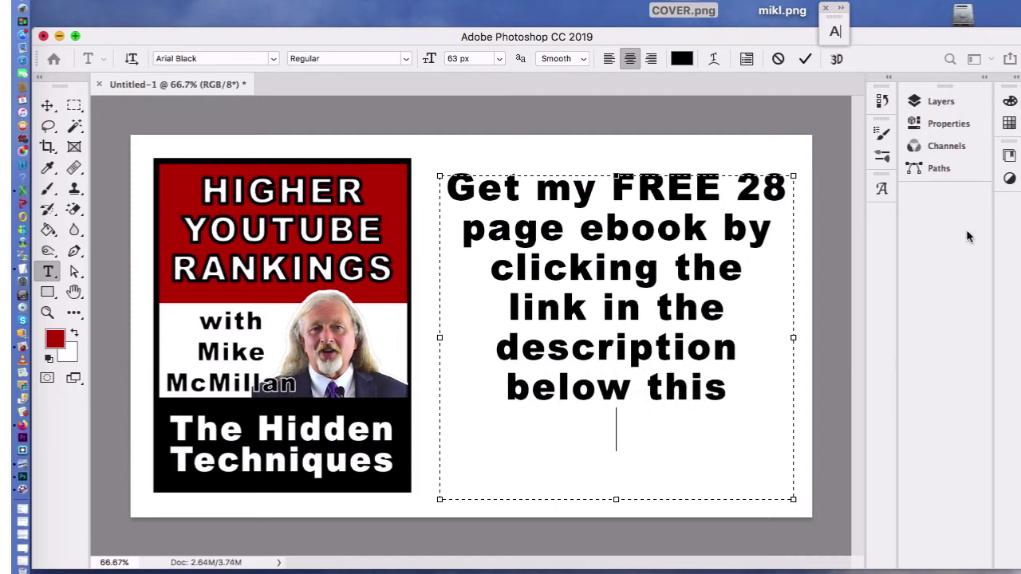
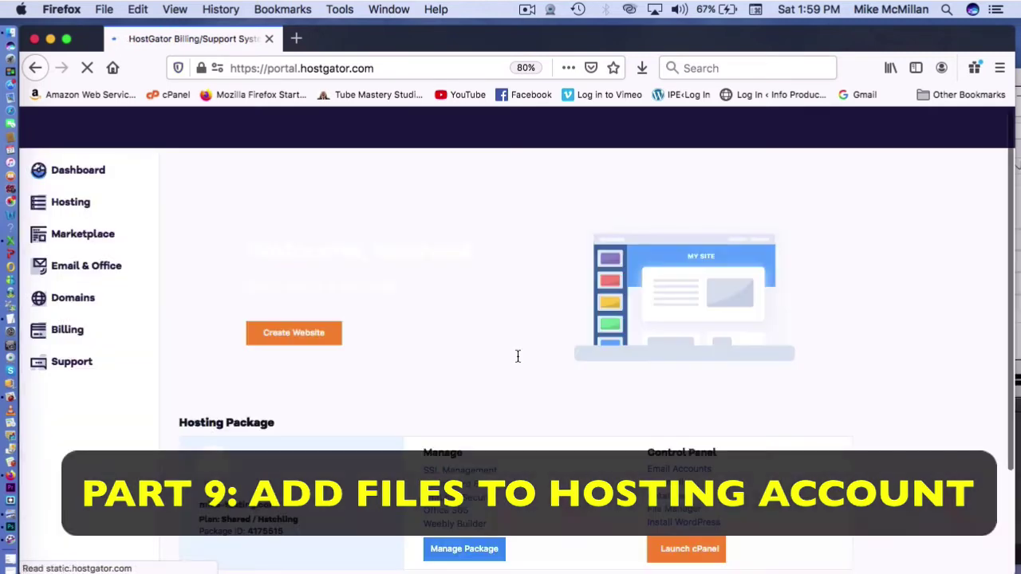
# Step: In the HostGator portal in Firefox, launch cPanel and open the public_html folder in File Manager
pyautogui.scroll(-5, 517, 361)
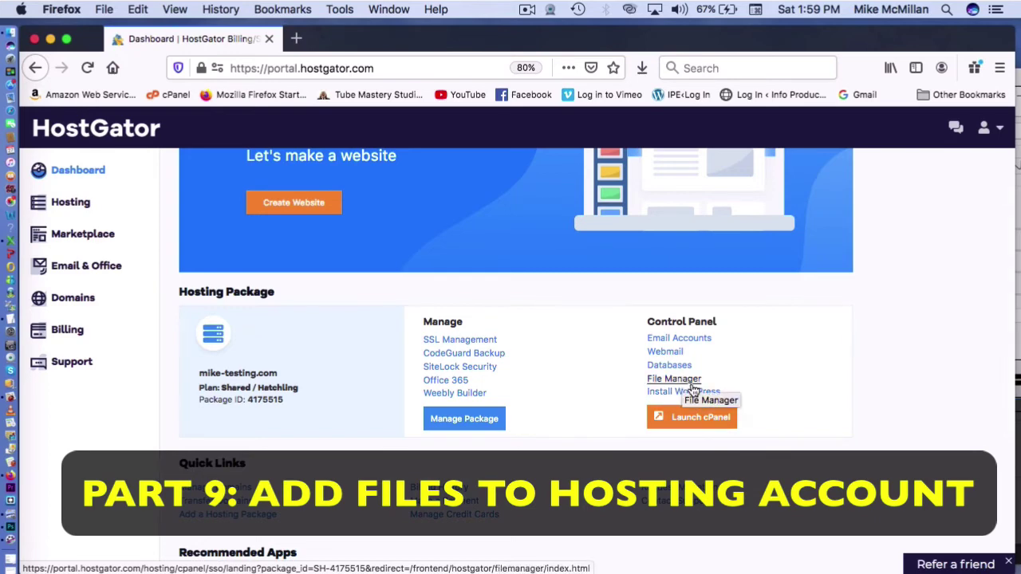
pyautogui.click(695, 421)
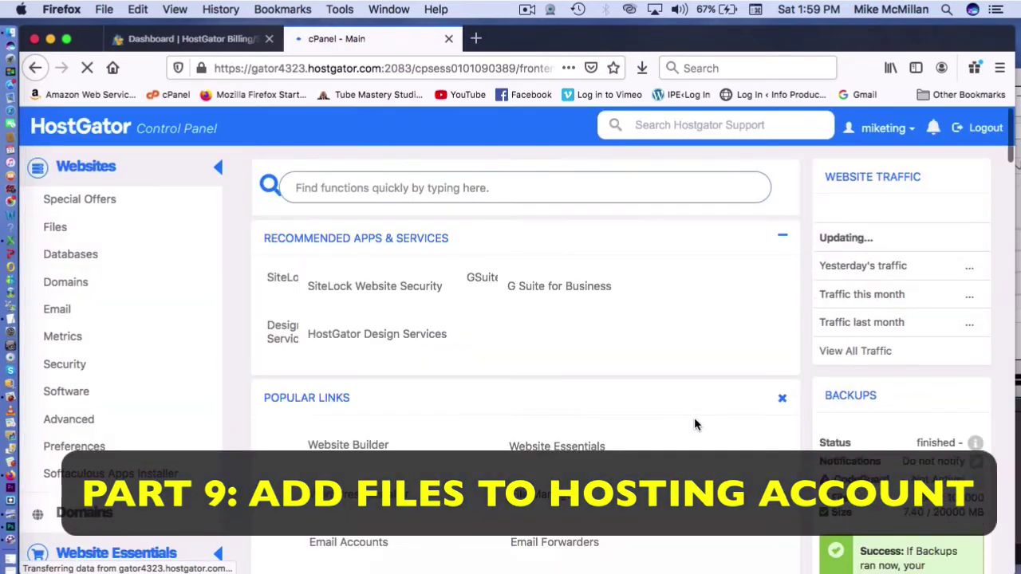
pyautogui.scroll(-2, 694, 419)
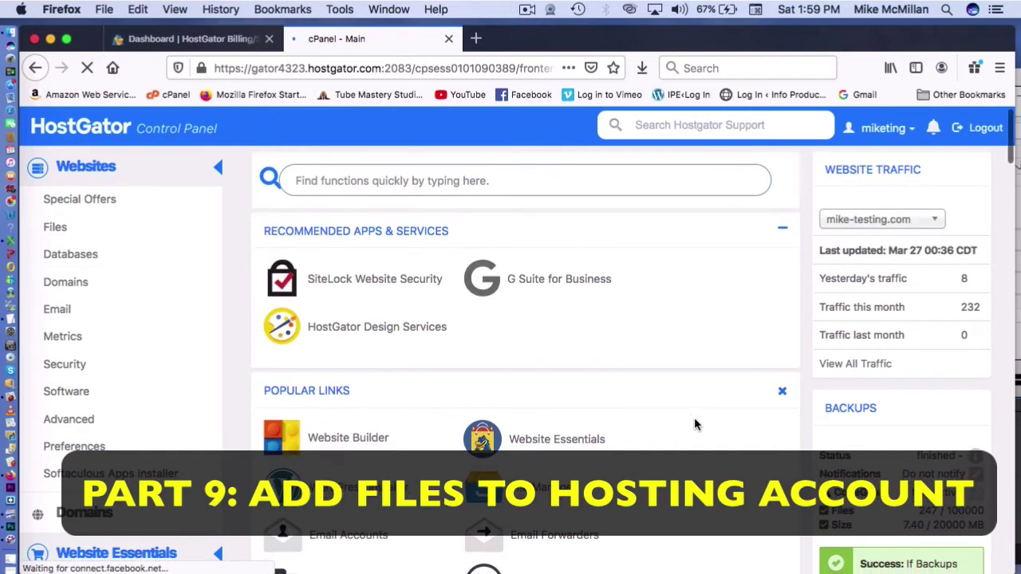
pyautogui.scroll(-1, 694, 425)
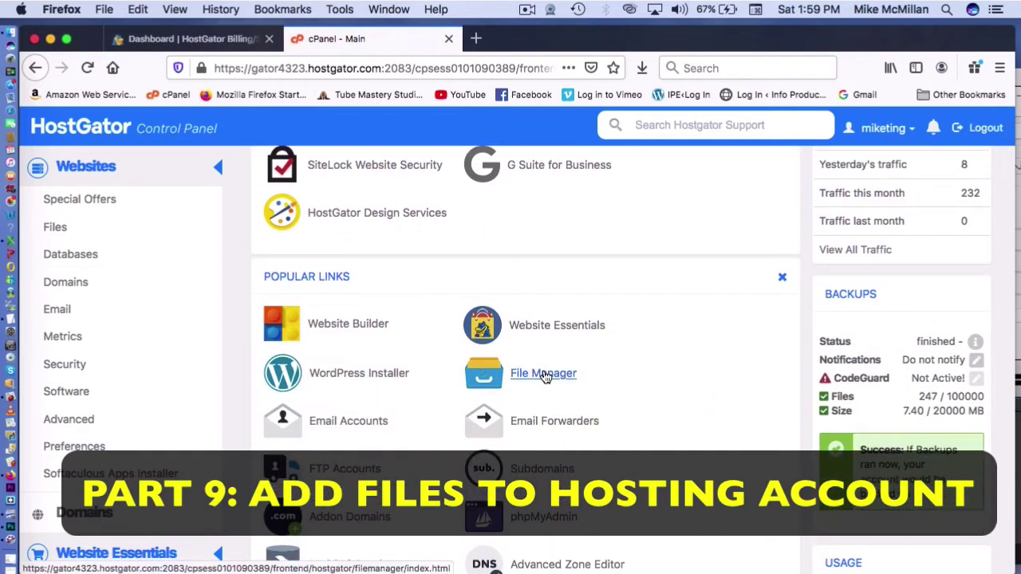
pyautogui.click(544, 375)
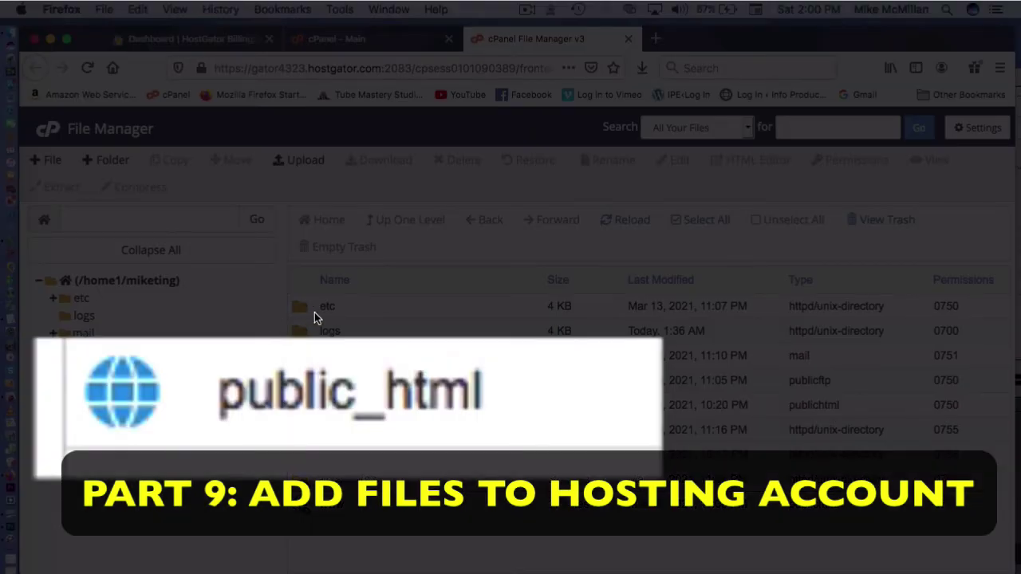
pyautogui.doubleClick(301, 408)
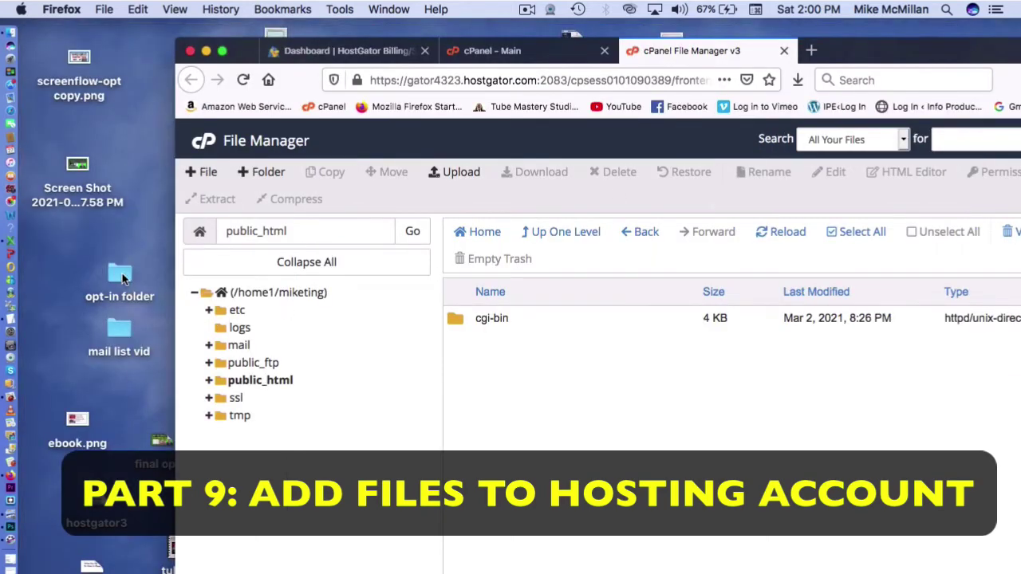
# Step: Open the opt-in folder from the Desktop and arrange its window and the browser window for transferring files
pyautogui.doubleClick(120, 275)
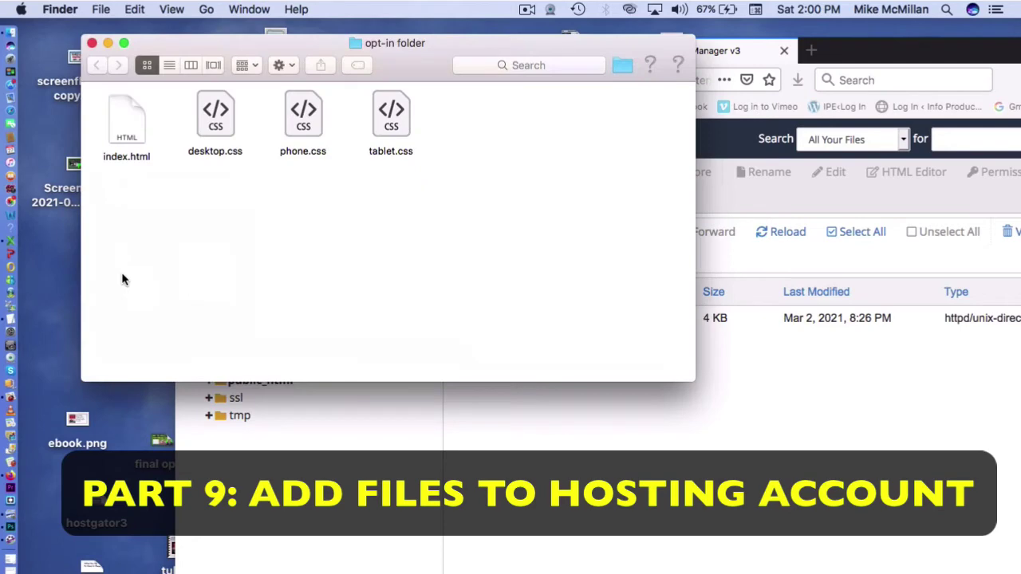
pyautogui.moveTo(421, 63); pyautogui.dragTo(545, 234)
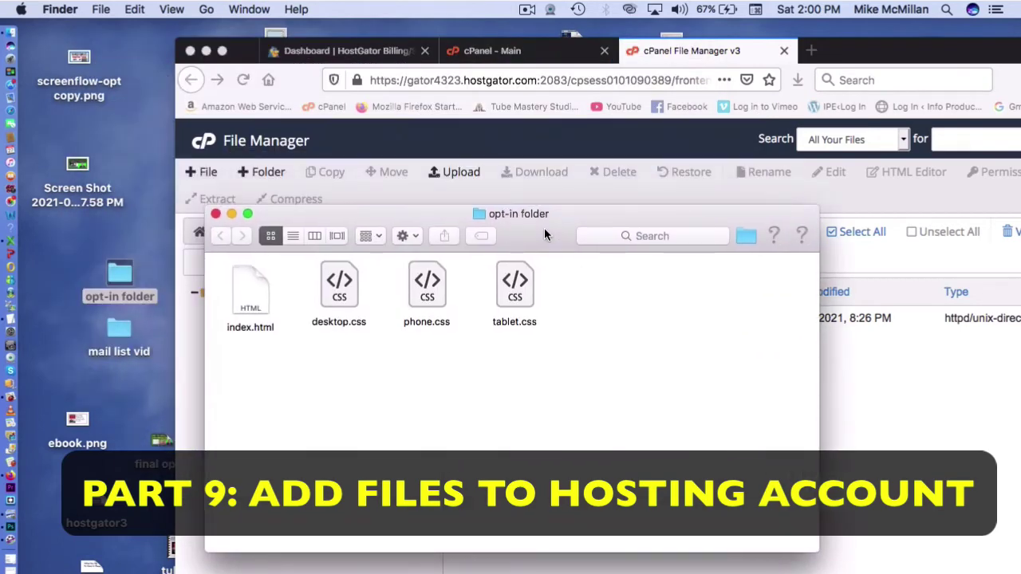
pyautogui.click(840, 56)
pyautogui.moveTo(840, 55); pyautogui.dragTo(690, 44)
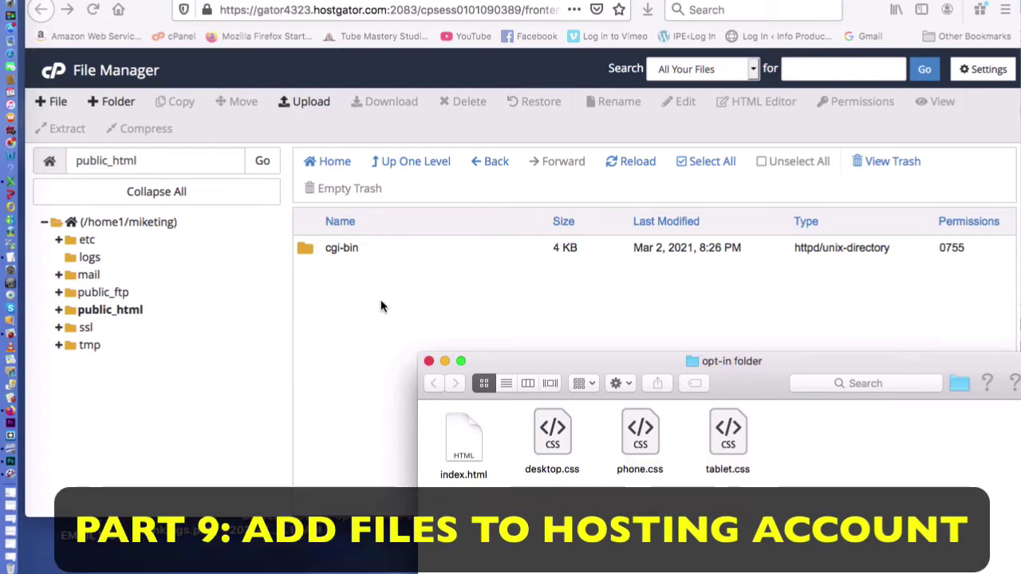
# Step: Open the file upload page for public_html and upload index.html from the opt-in folder
pyautogui.click(312, 103)
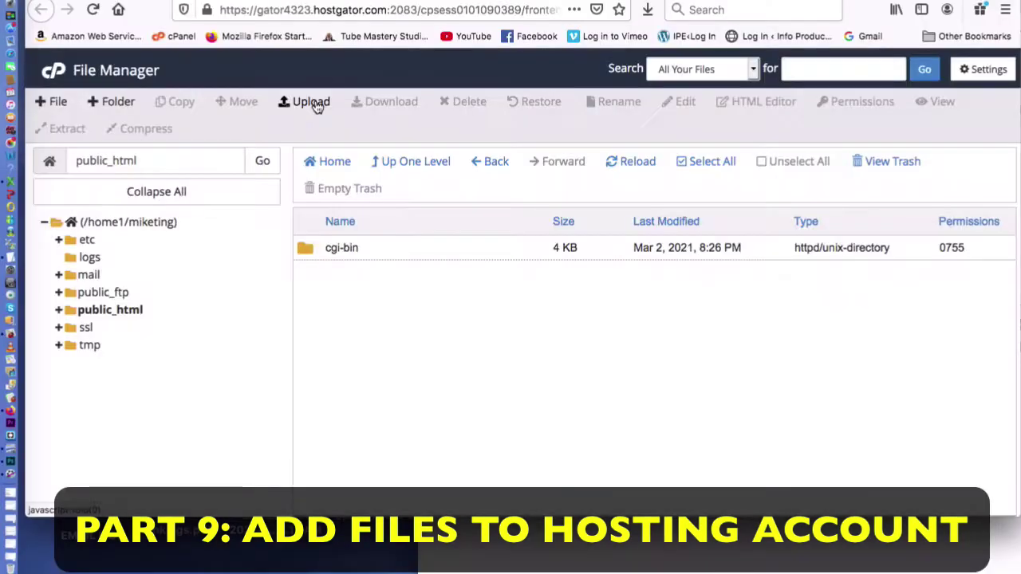
pyautogui.click(311, 102)
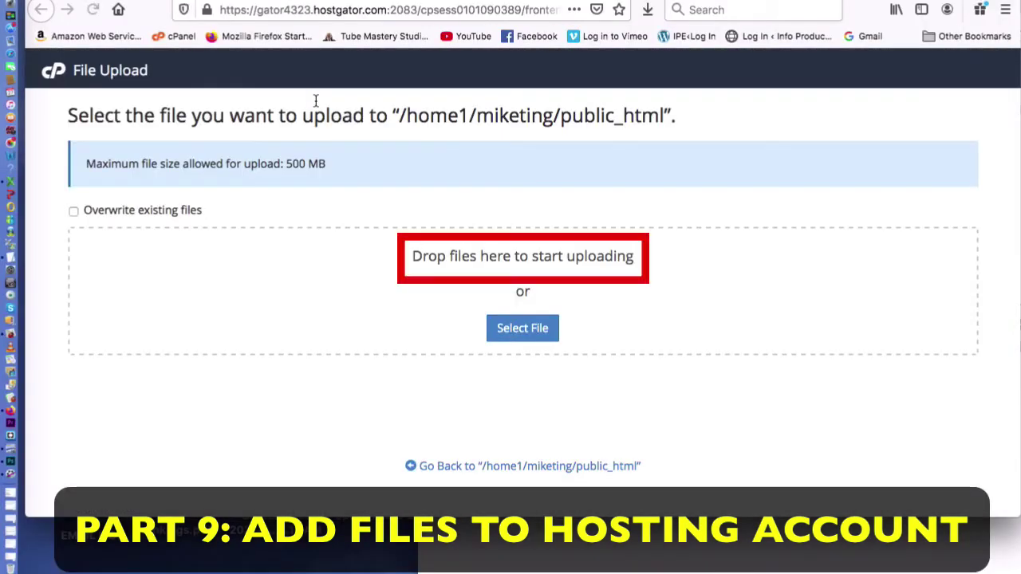
pyautogui.click(479, 535)
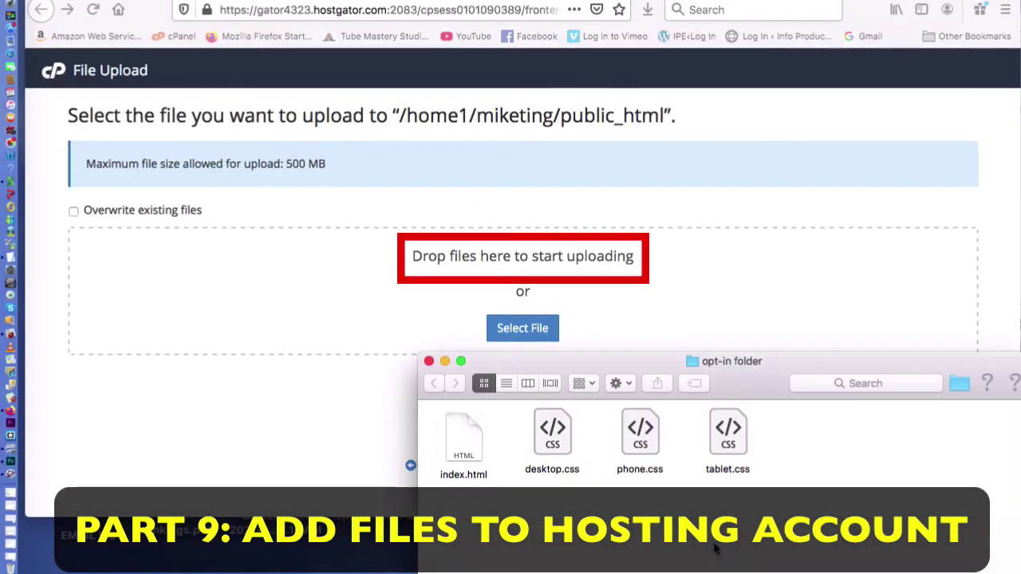
pyautogui.moveTo(467, 431); pyautogui.dragTo(437, 271)
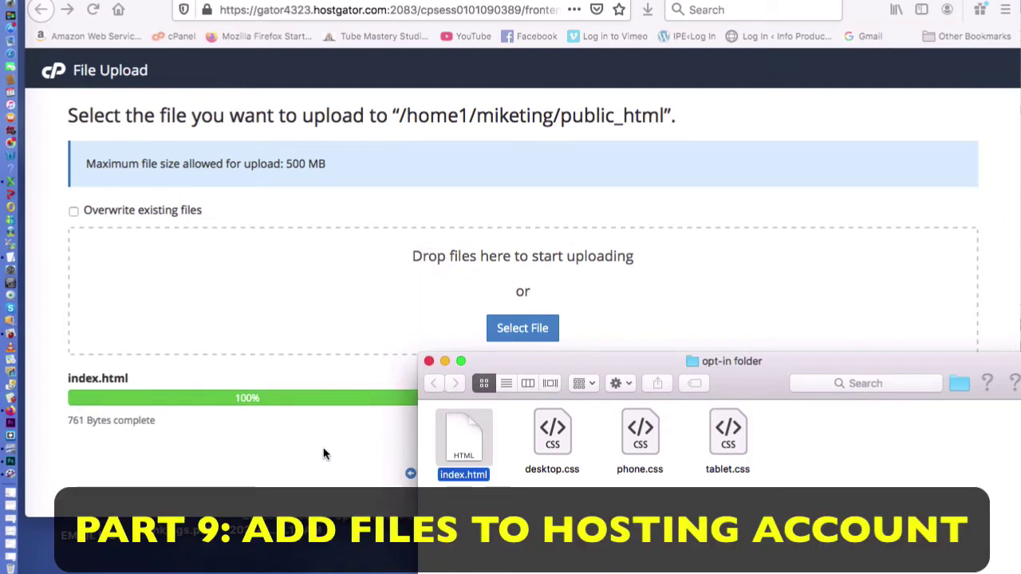
# Step: Upload desktop.css, phone.css and tablet.css from the opt-in folder to public_html, and close the folder window
pyautogui.moveTo(549, 354); pyautogui.dragTo(539, 319)
pyautogui.moveTo(541, 383); pyautogui.dragTo(319, 268)
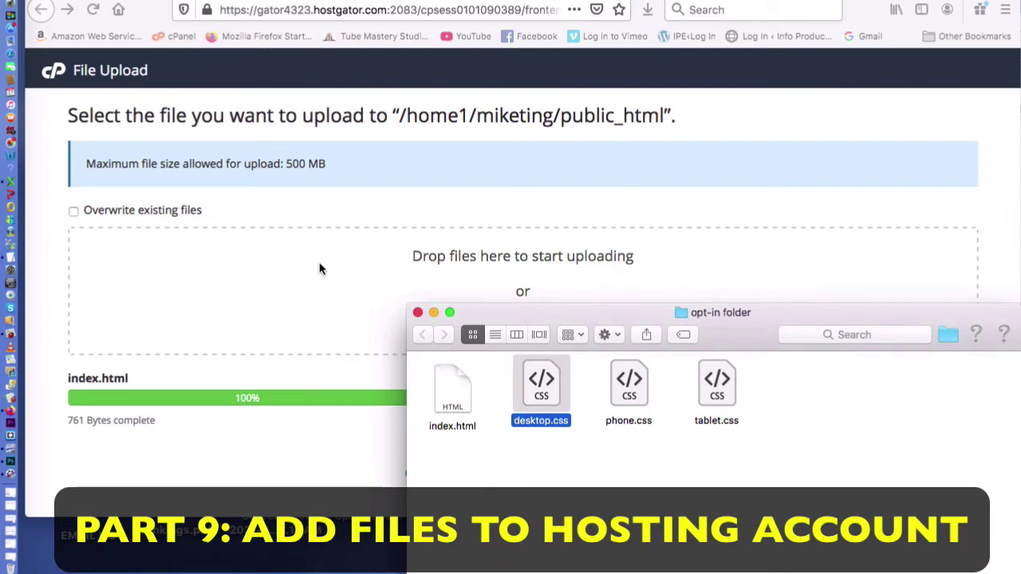
pyautogui.click(635, 385)
pyautogui.moveTo(635, 385); pyautogui.dragTo(292, 276)
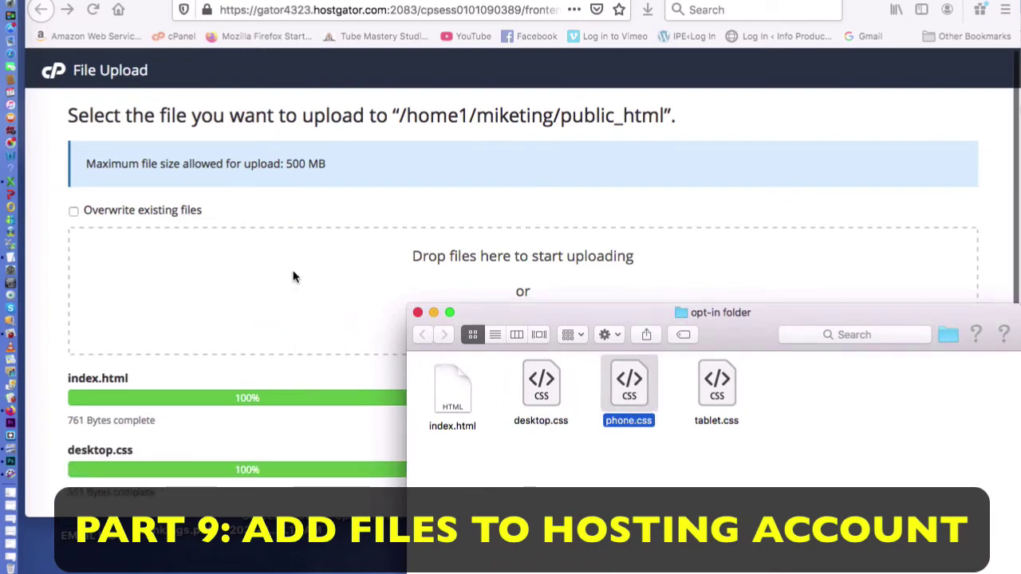
pyautogui.scroll(-3, 293, 277)
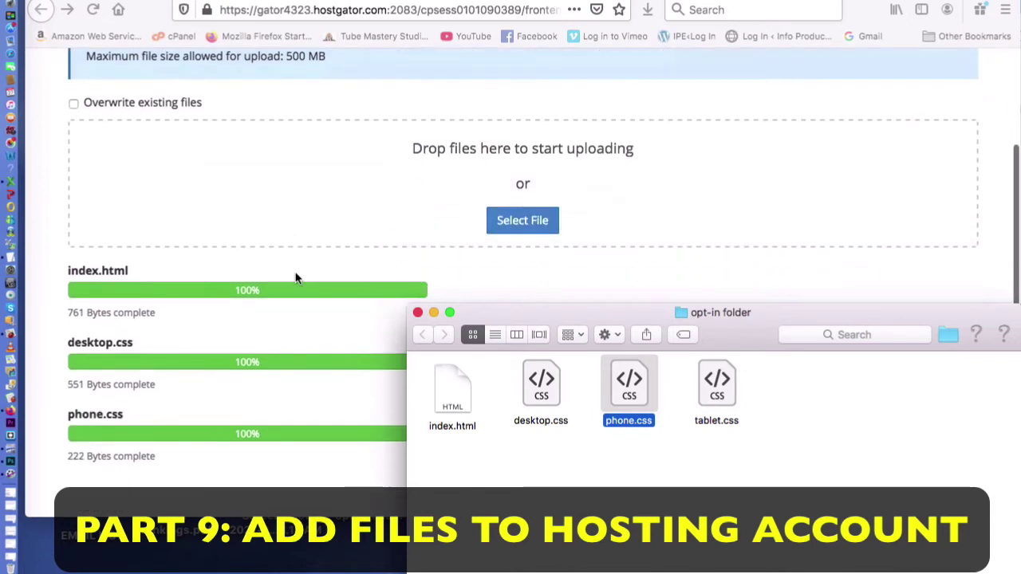
pyautogui.scroll(3, 295, 277)
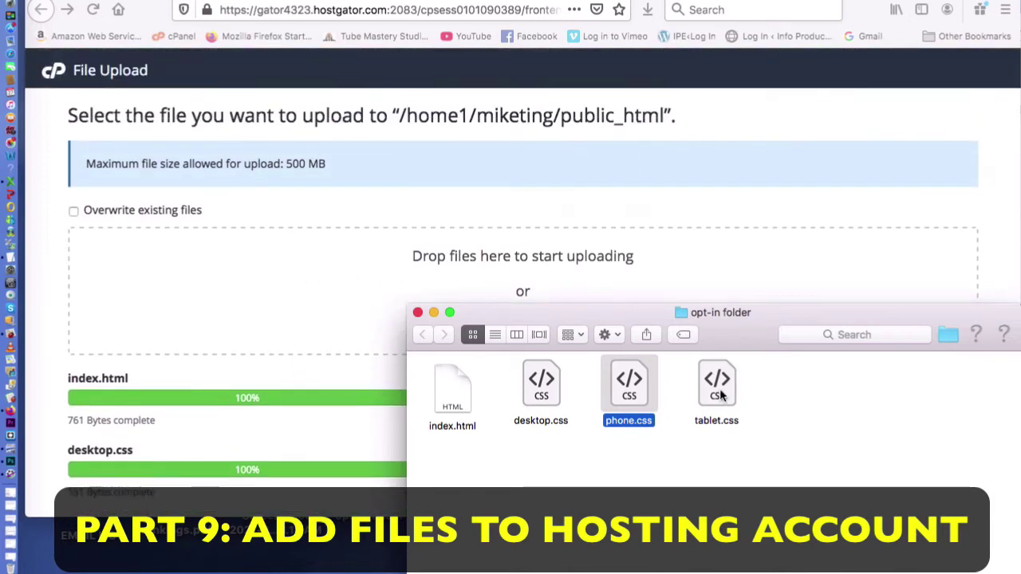
pyautogui.moveTo(718, 382); pyautogui.dragTo(311, 292)
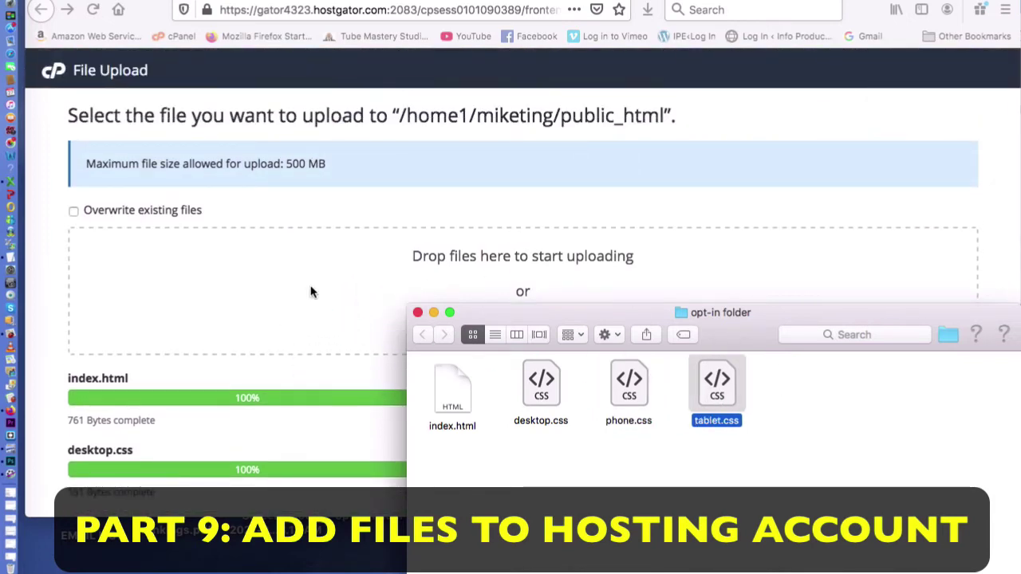
pyautogui.scroll(-5, 311, 292)
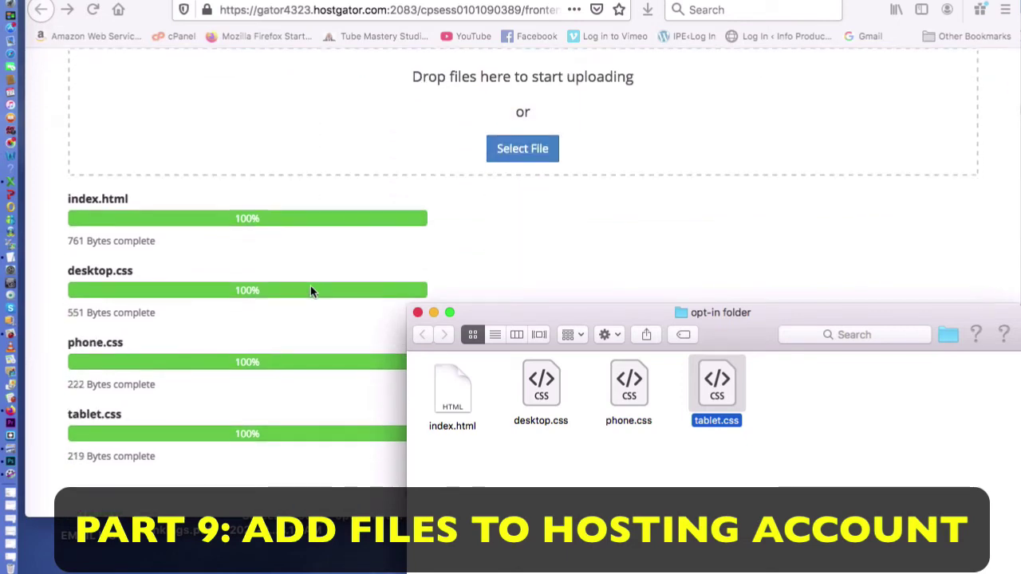
pyautogui.click(418, 312)
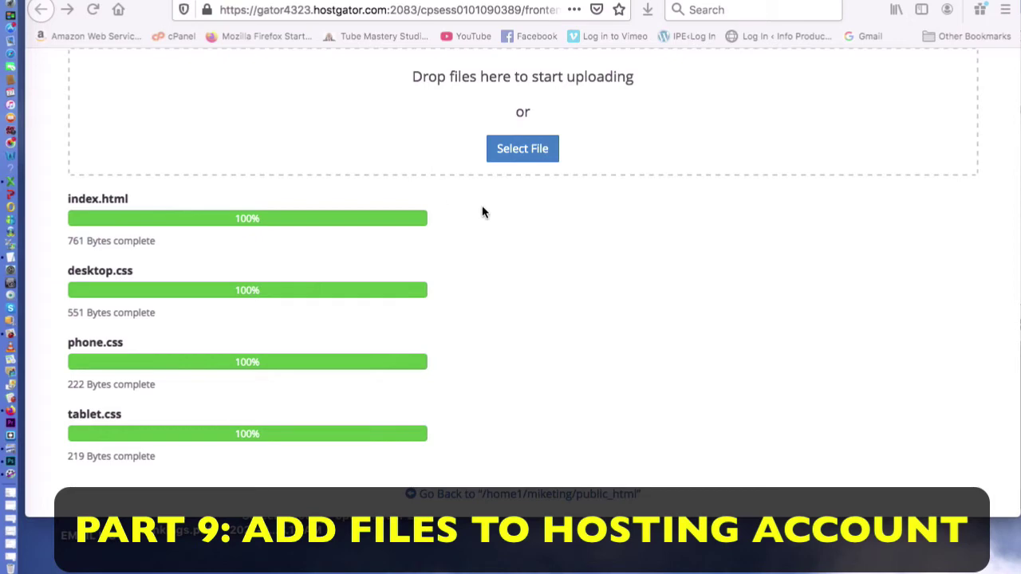
pyautogui.scroll(4, 487, 217)
pyautogui.scroll(1, 488, 219)
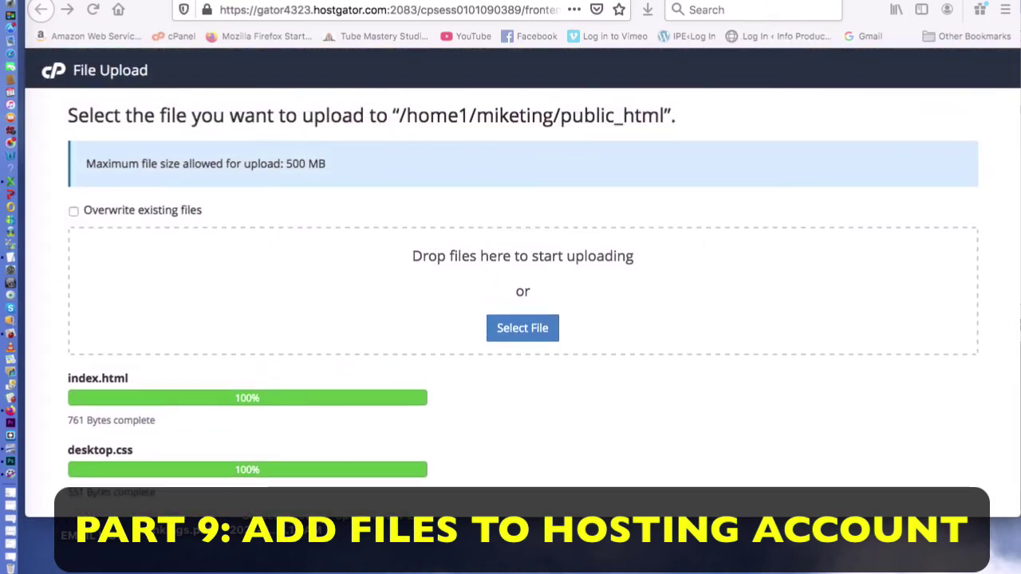
# Step: Return from the upload page to File Manager, reload it, and reopen public_html to check the uploaded files
pyautogui.click(816, 2)
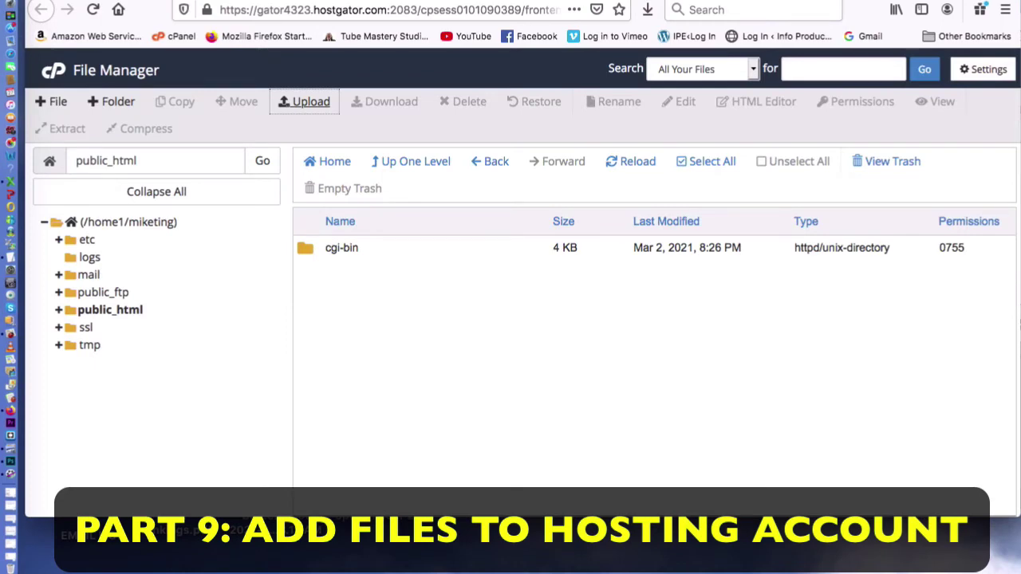
pyautogui.press('super+r')
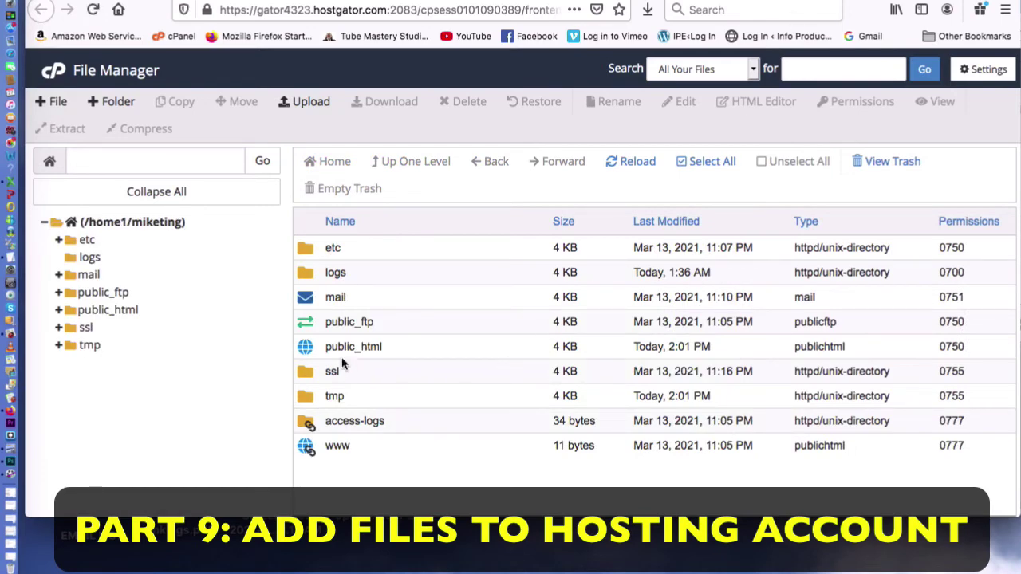
pyautogui.click(305, 347)
pyautogui.doubleClick(305, 348)
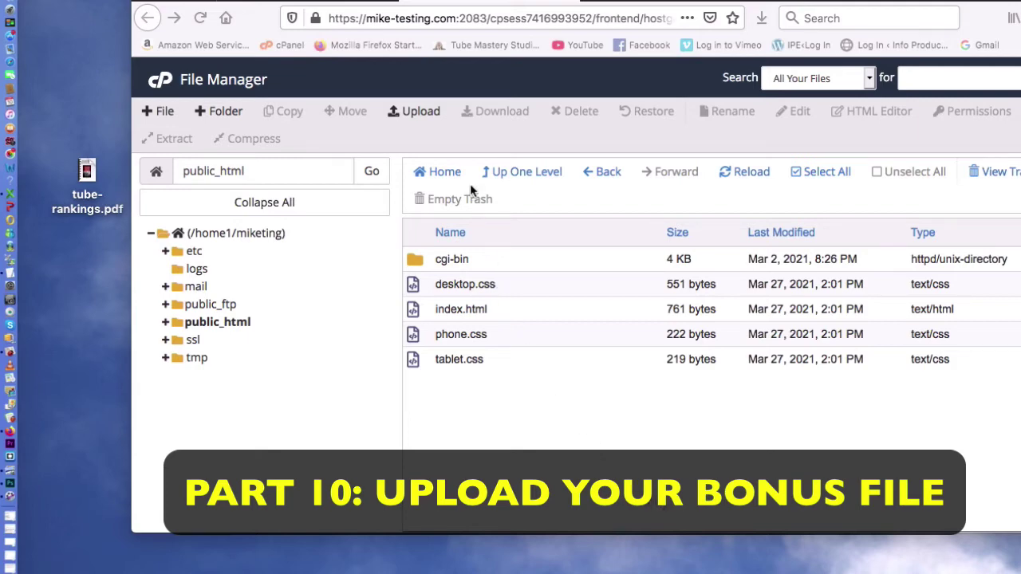
# Step: Open the upload page for public_html, and skim through tube-rankings.pdf from the Desktop before closing it
pyautogui.click(421, 112)
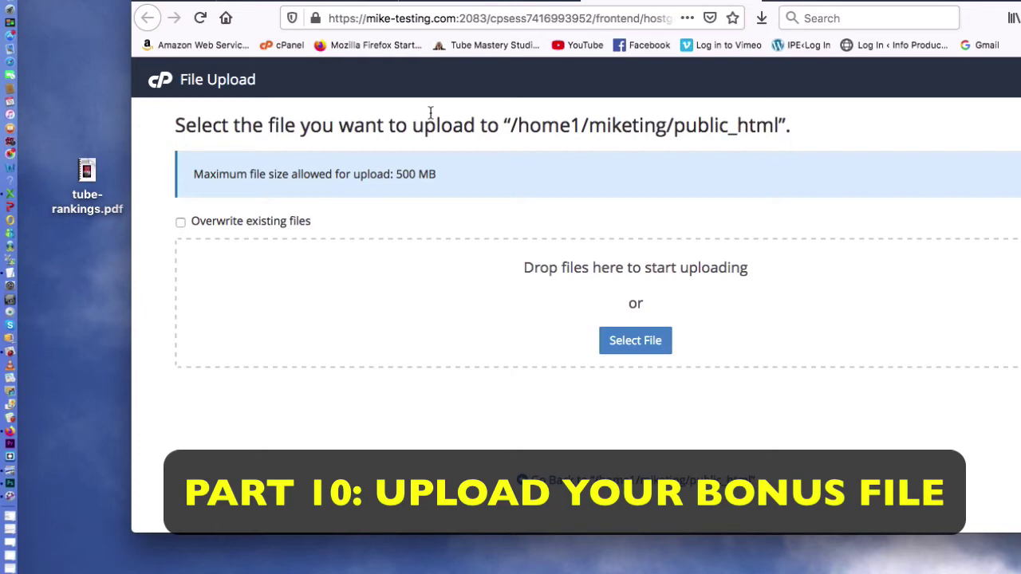
pyautogui.doubleClick(87, 178)
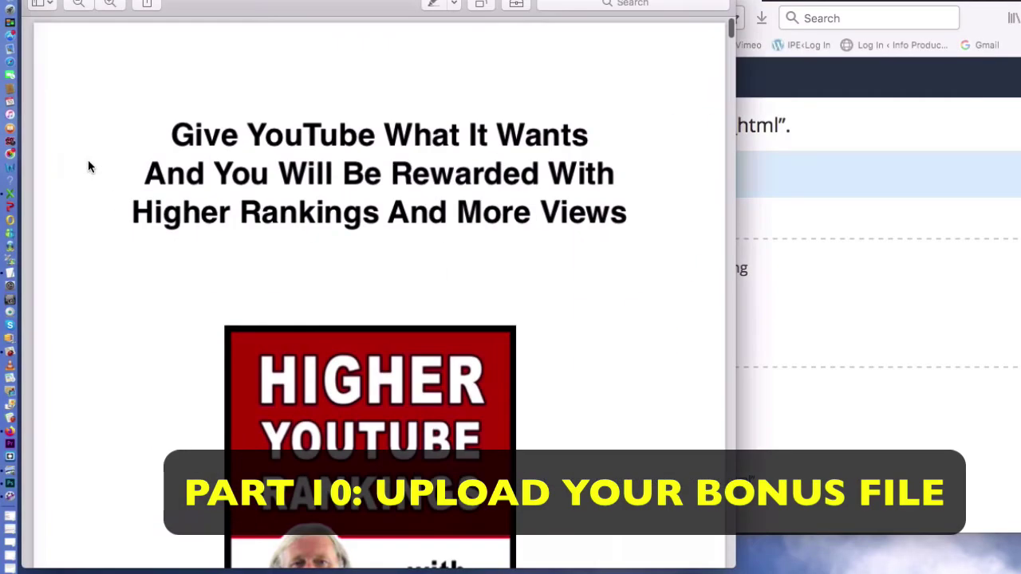
pyautogui.scroll(-15, 205, 245)
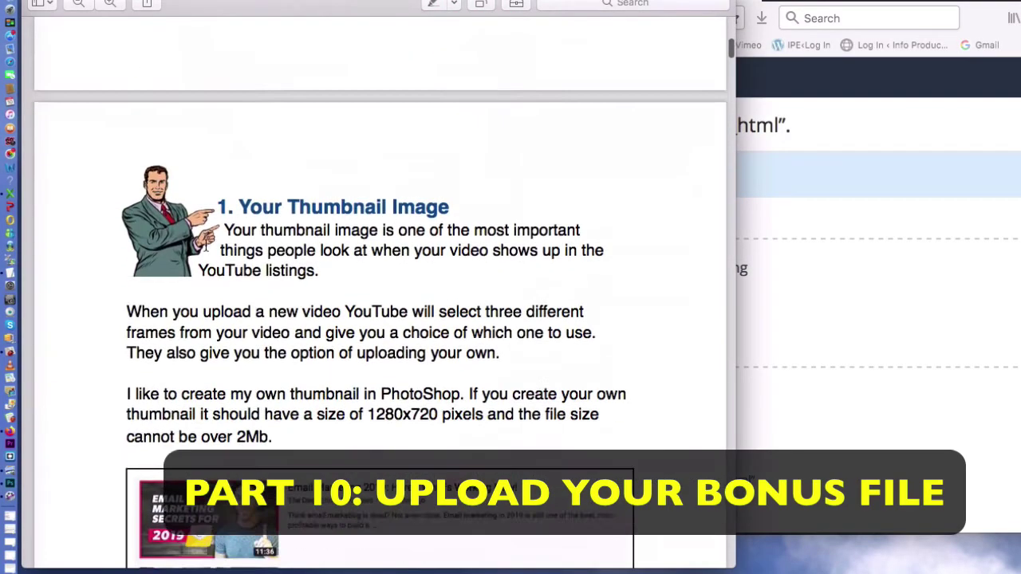
pyautogui.scroll(-20, 205, 245)
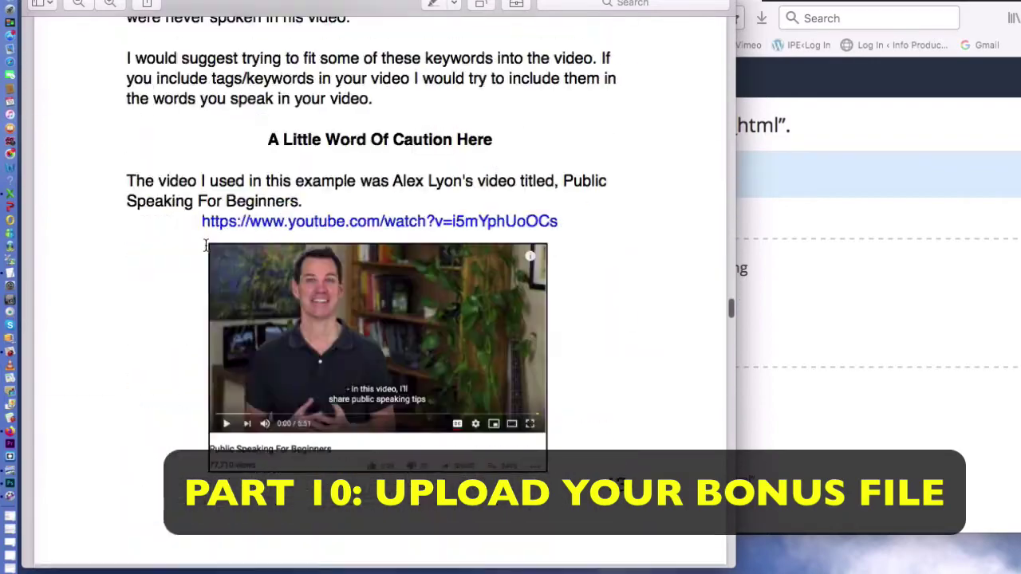
pyautogui.scroll(20, 205, 245)
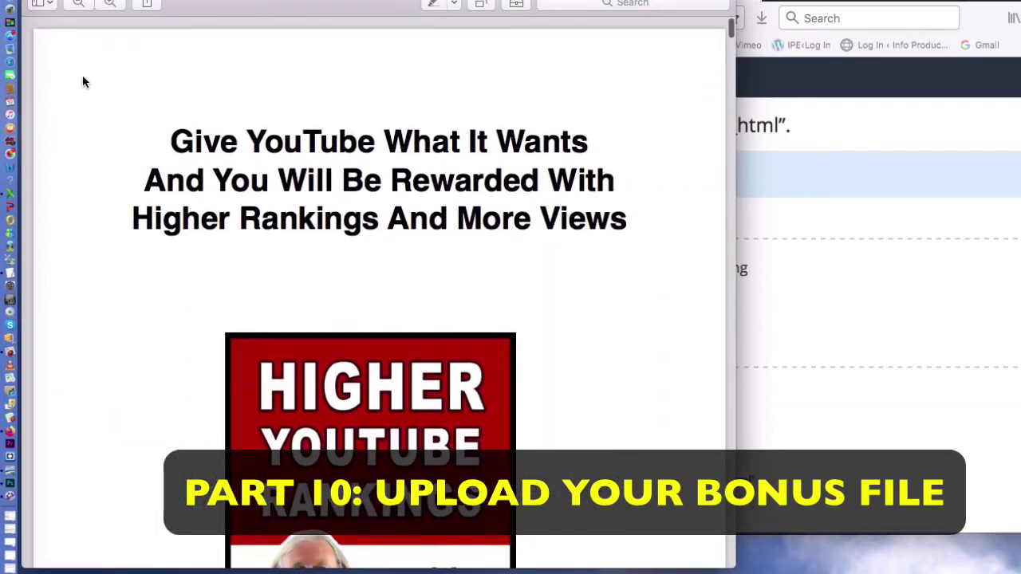
pyautogui.press('super+w')
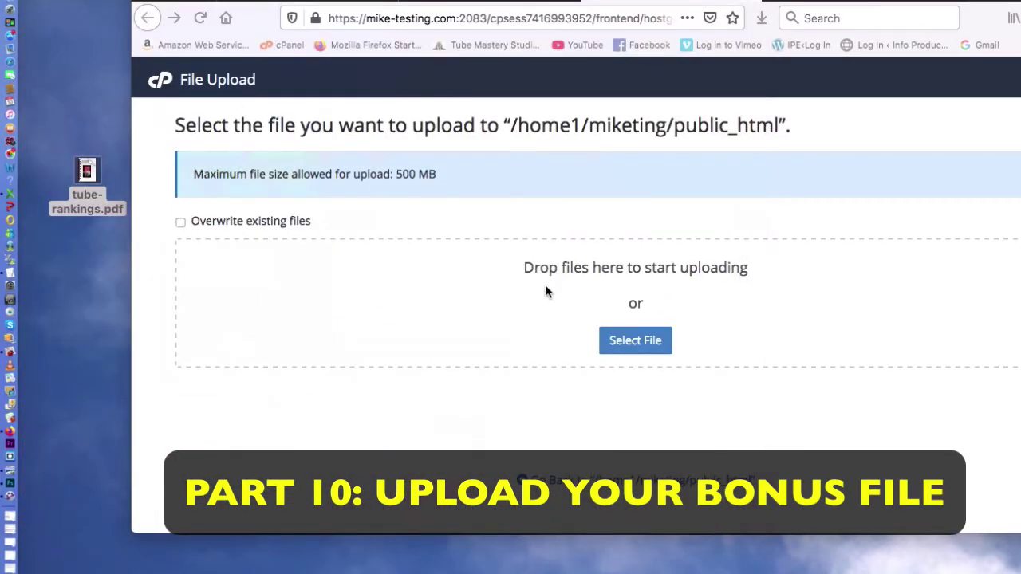
# Step: Upload tube-rankings.pdf from the Desktop to public_html, and reopen that folder in File Manager with the page enlarged
pyautogui.moveTo(87, 171); pyautogui.dragTo(591, 312)
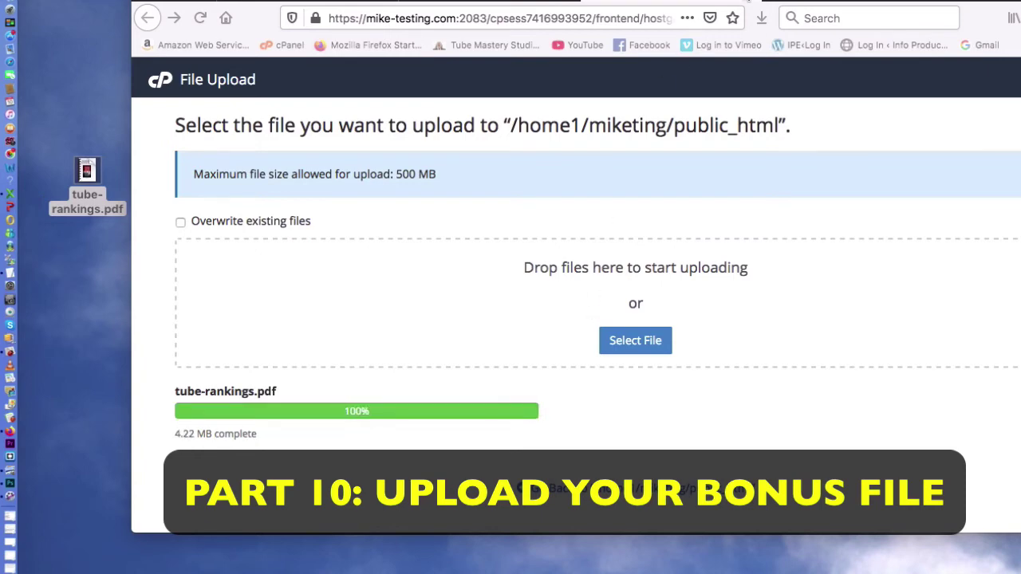
pyautogui.hotkey('ctrl', 'w')
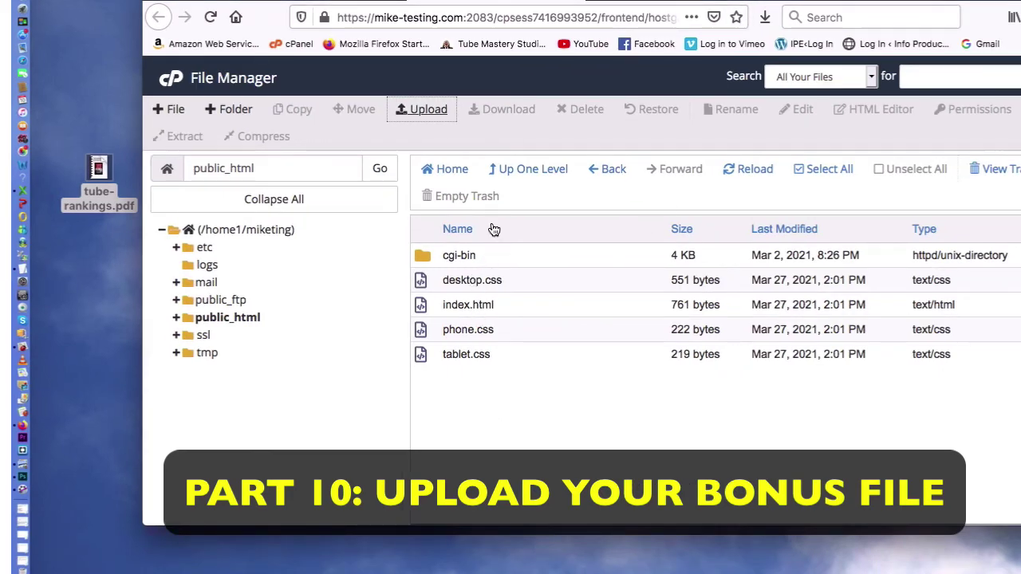
pyautogui.press('super+plus')
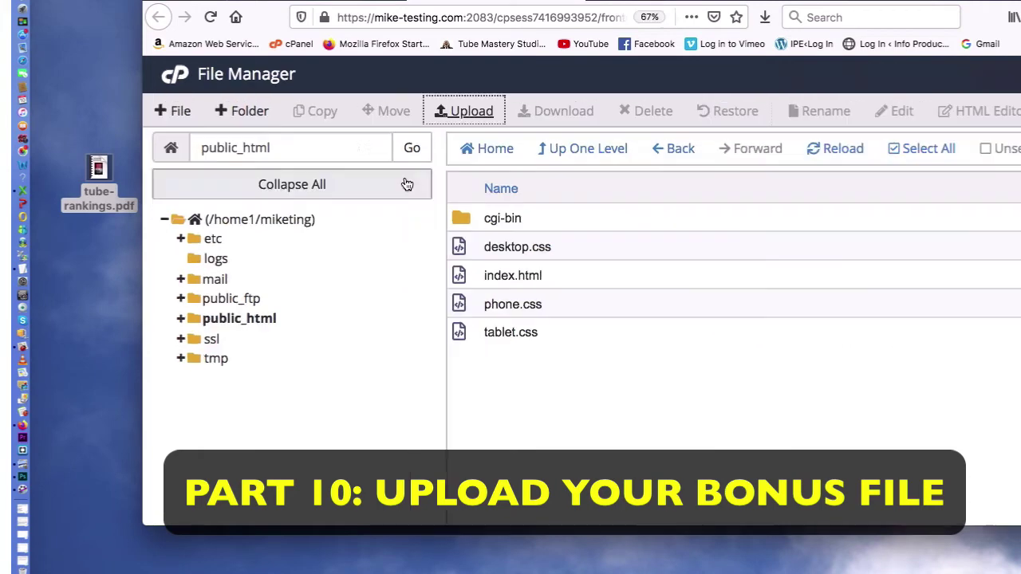
pyautogui.tripleClick(357, 155)
pyautogui.press('BackSpace')
pyautogui.press('Return')
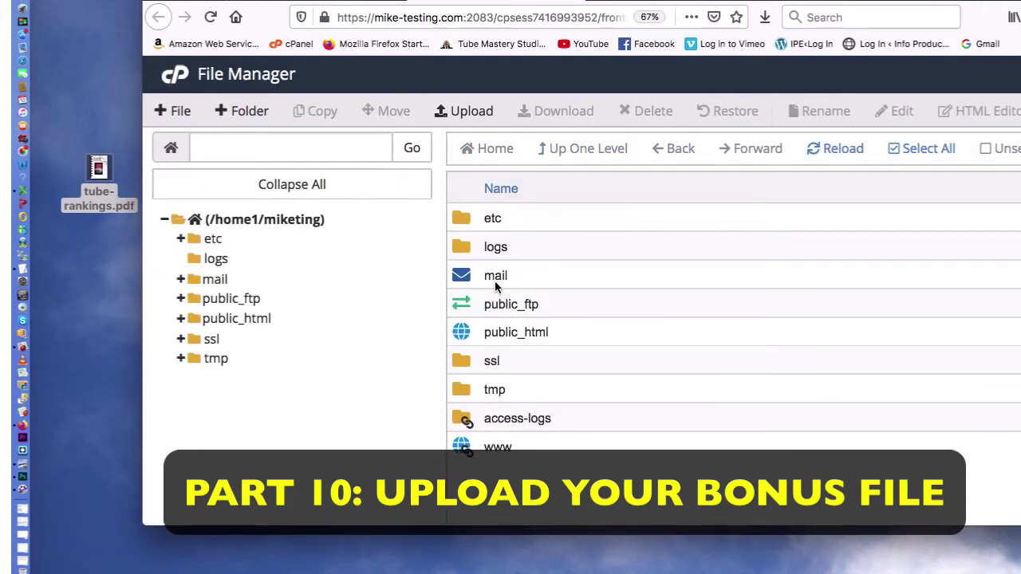
pyautogui.doubleClick(461, 335)
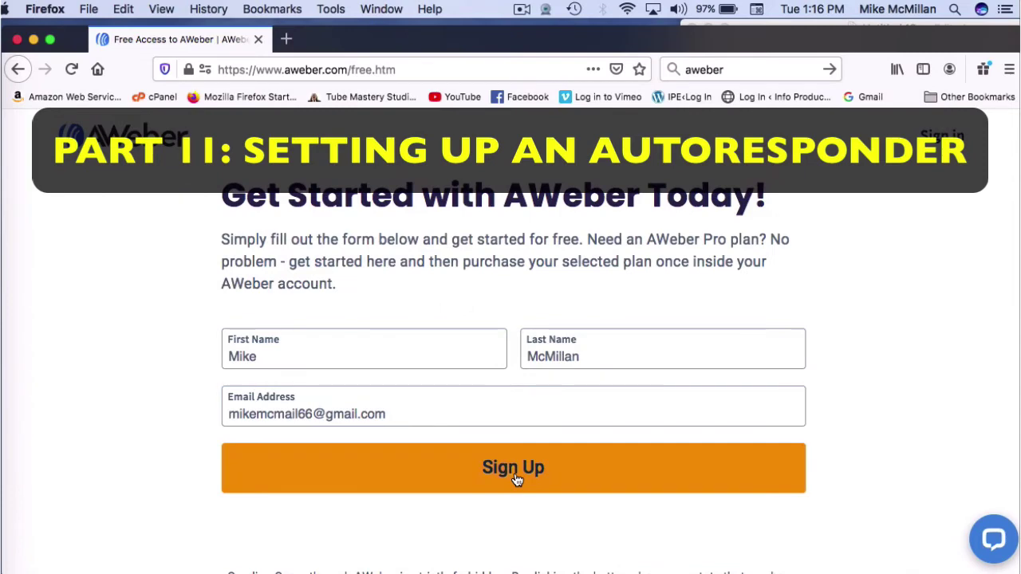
# Step: Submit the AWeber free-account sign-up form and open AWeber's account-ready email in Gmail
pyautogui.click(517, 477)
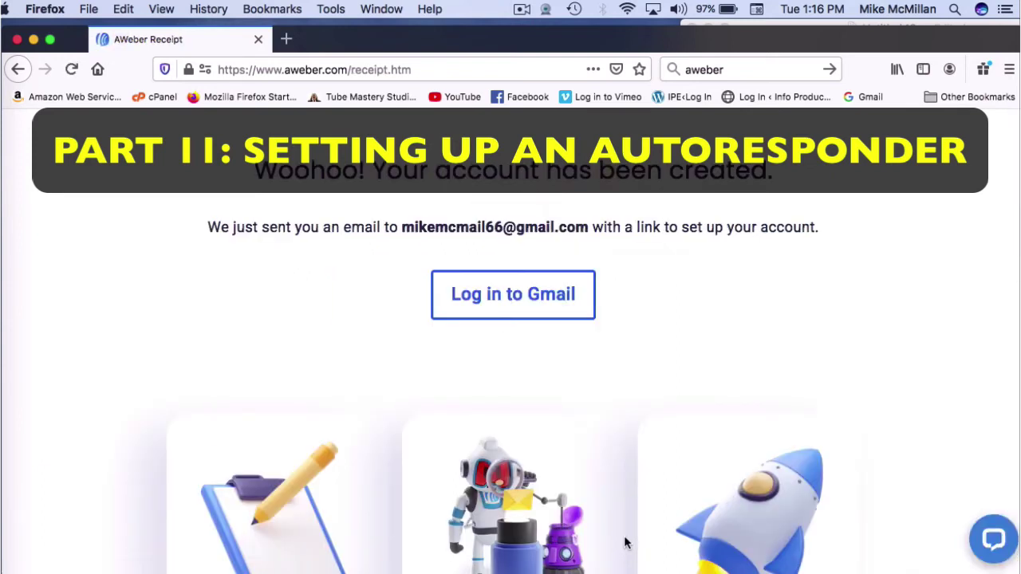
pyautogui.click(547, 301)
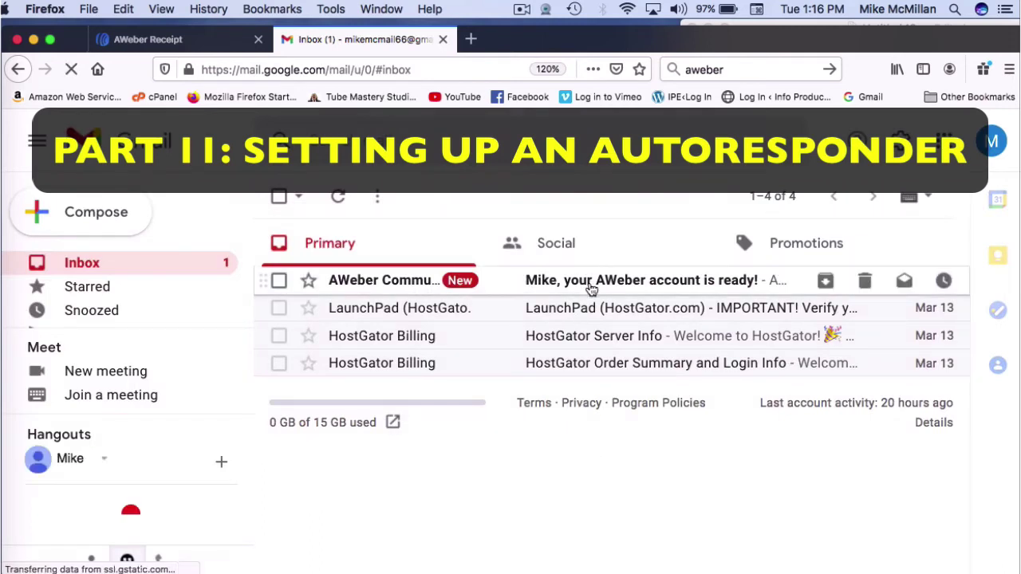
pyautogui.click(590, 288)
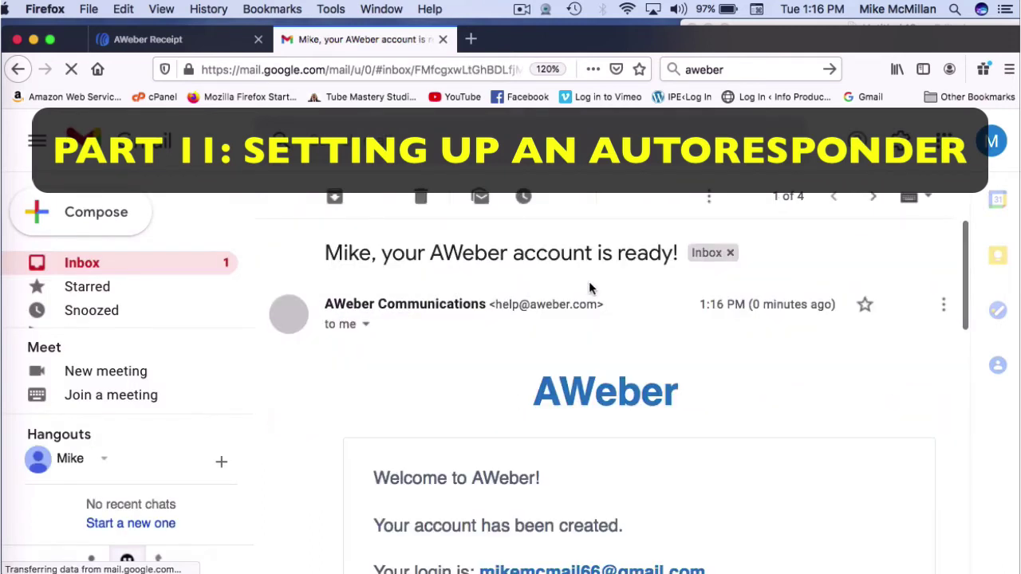
# Step: Follow the Get started link in the AWeber email to verify the address, allowing the blocked redirect in Firefox
pyautogui.scroll(-3, 626, 435)
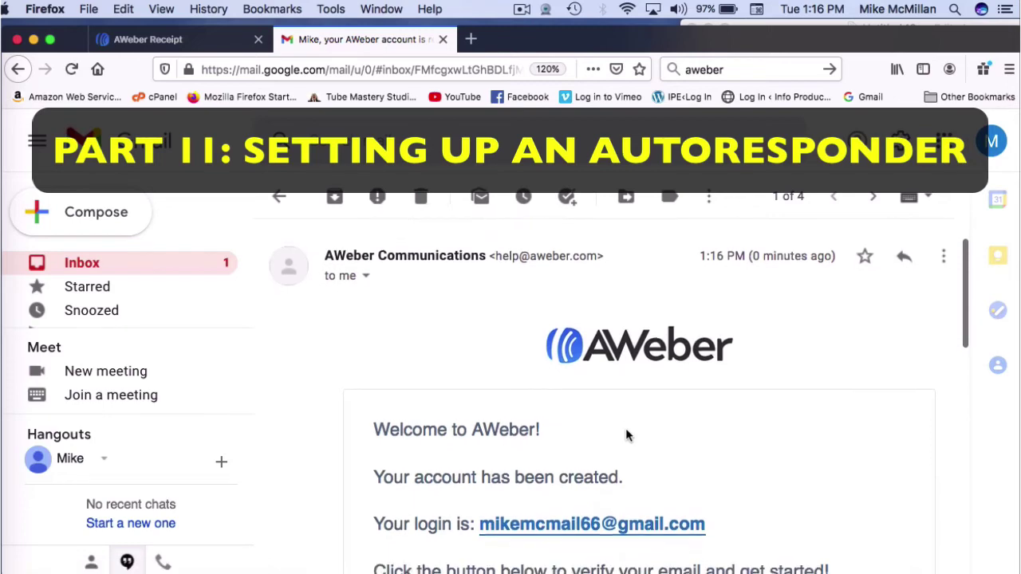
pyautogui.scroll(-2, 626, 437)
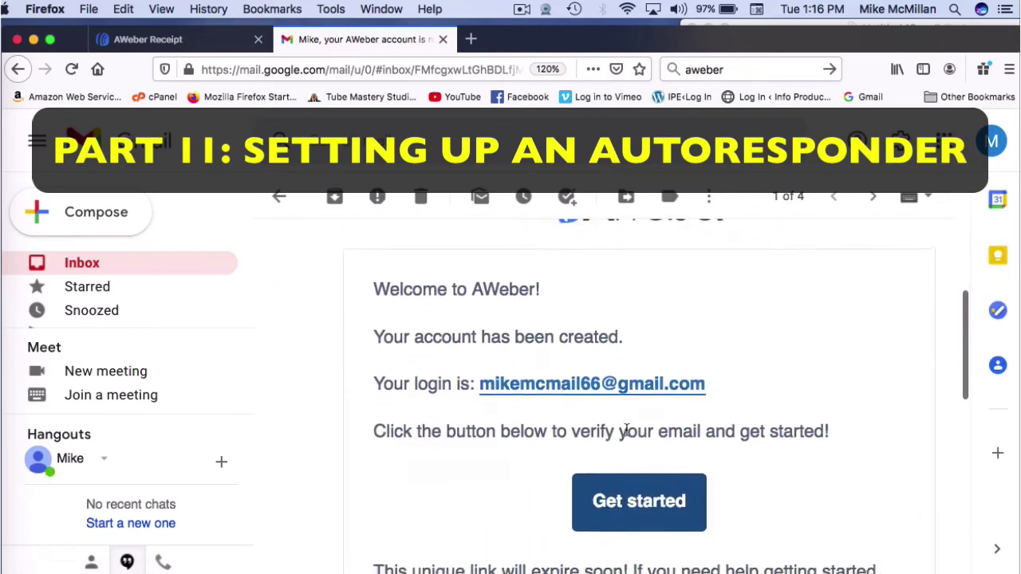
pyautogui.click(641, 504)
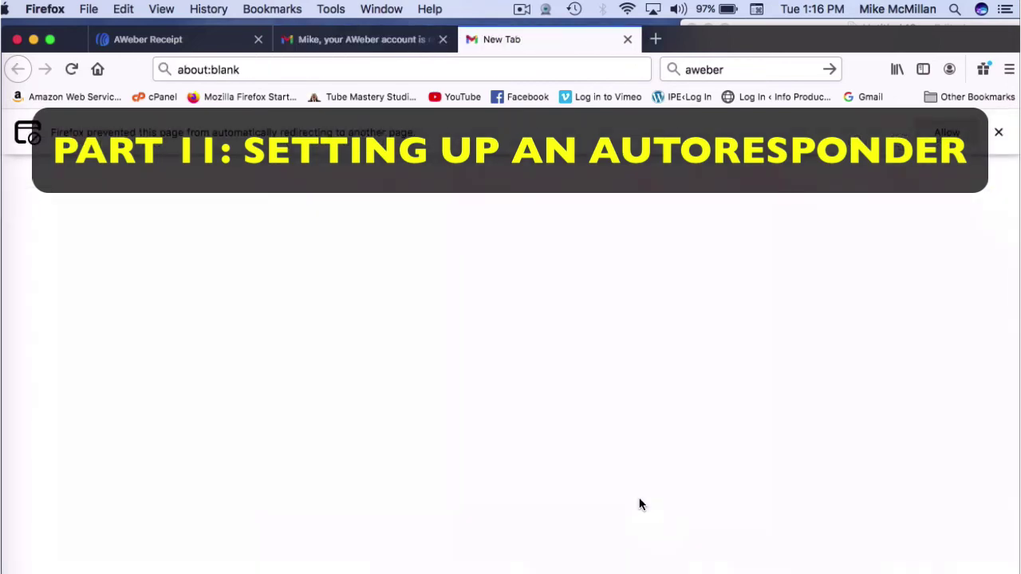
pyautogui.click(935, 134)
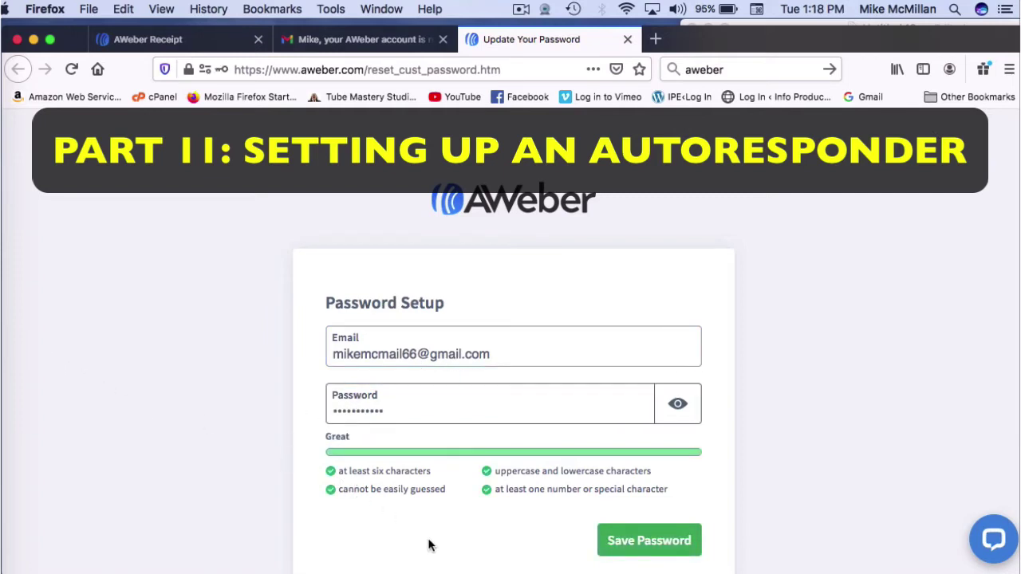
# Step: Save the new AWeber account password without storing the login in Firefox, and continue with the Free plan
pyautogui.click(628, 543)
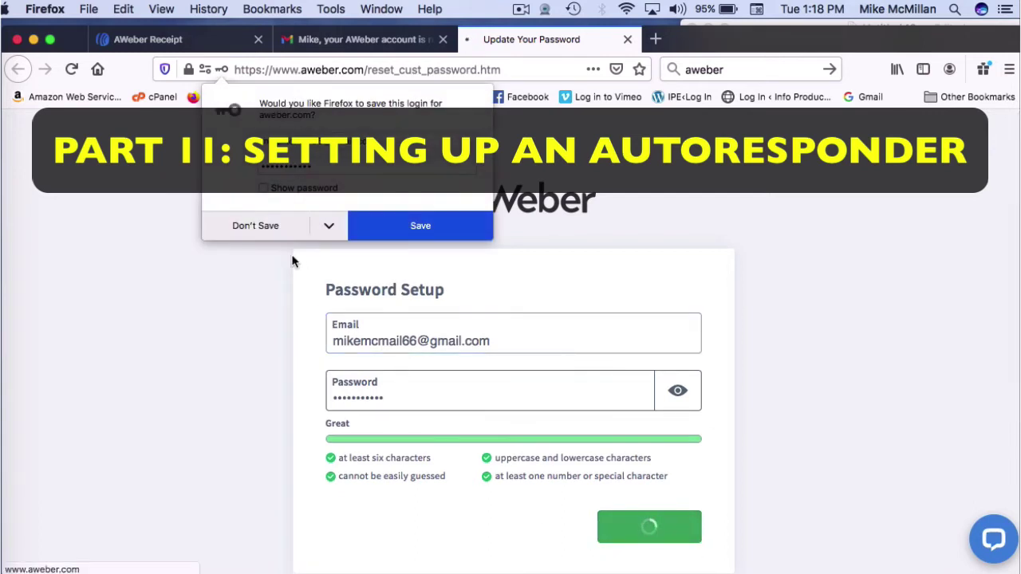
pyautogui.click(278, 225)
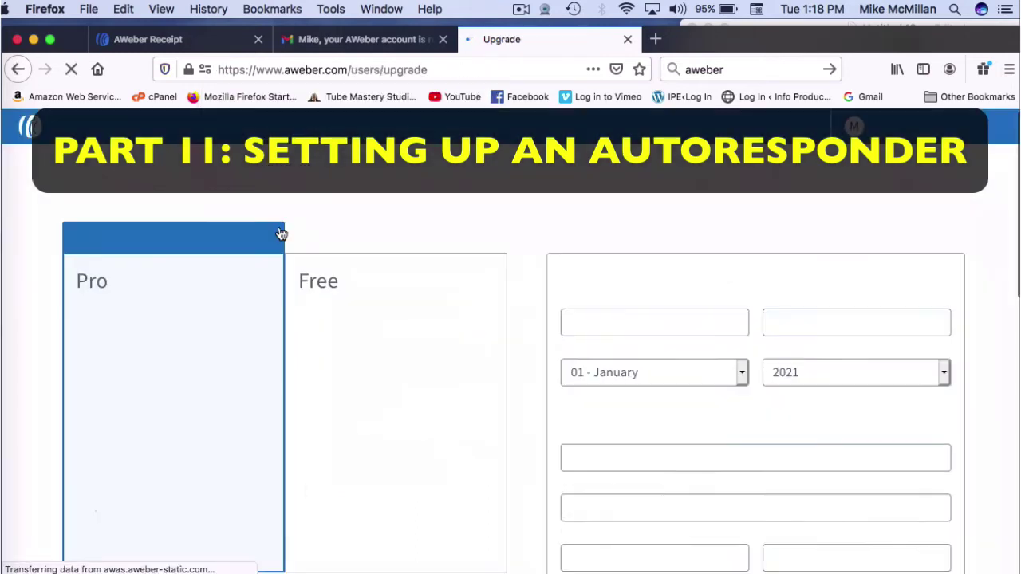
pyautogui.click(449, 326)
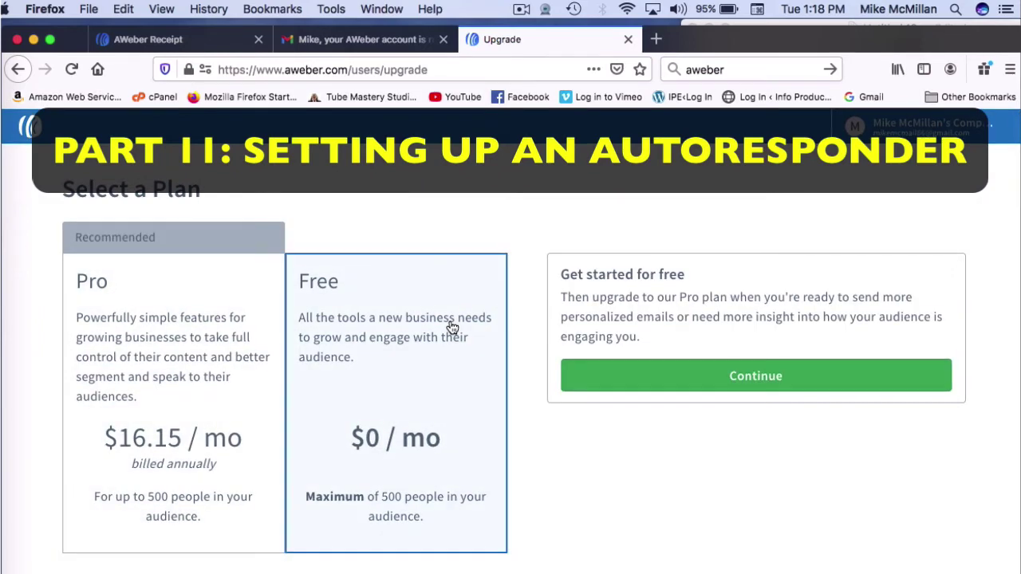
pyautogui.click(706, 375)
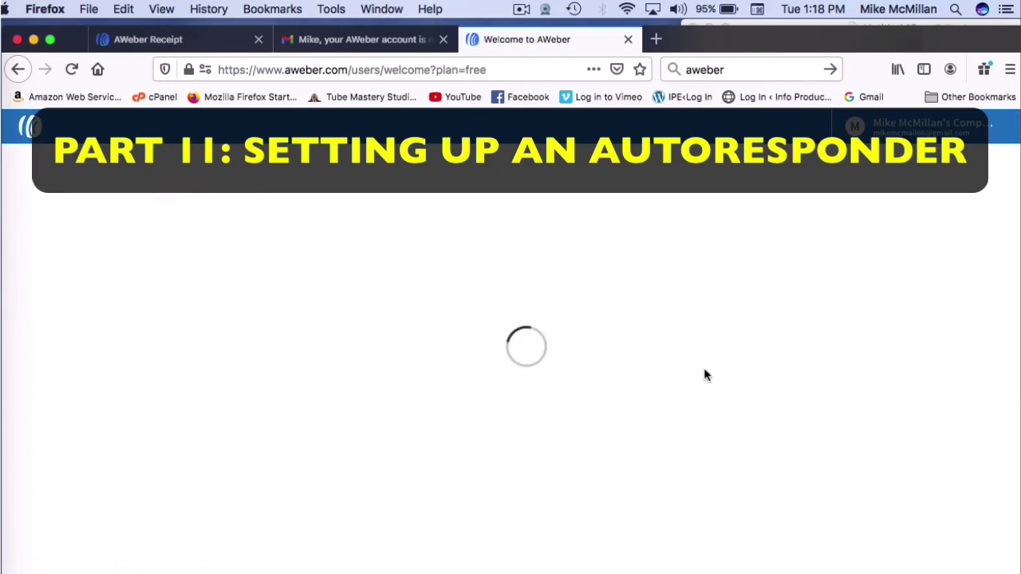
pyautogui.click(558, 409)
pyautogui.write('https://www.infoproductearnings.com')
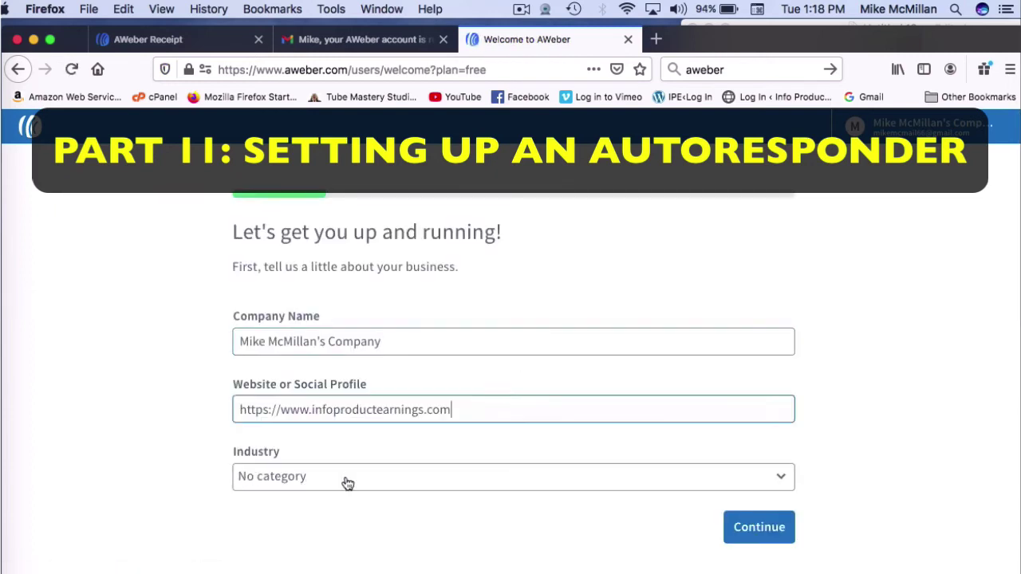
pyautogui.click(765, 527)
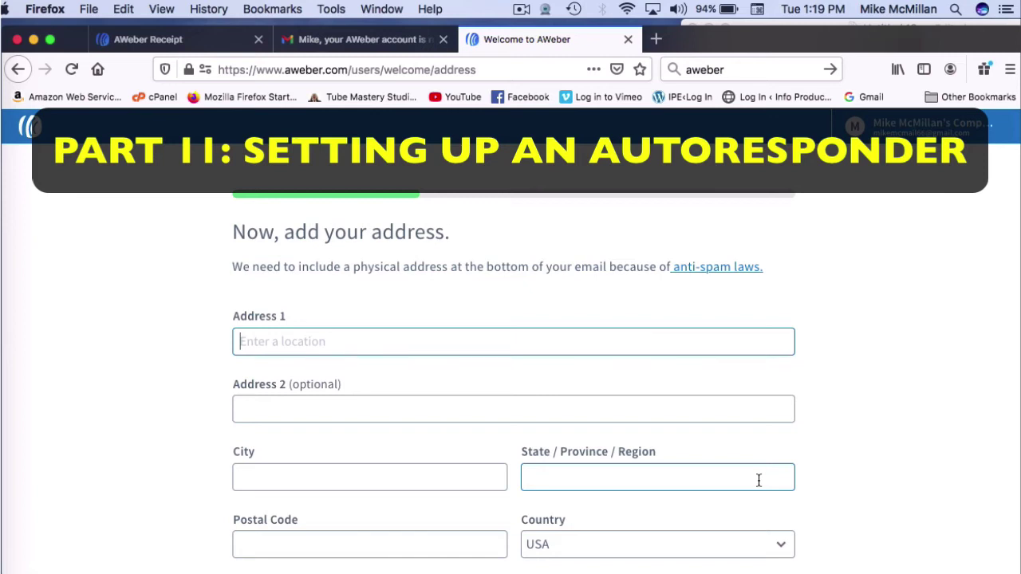
pyautogui.scroll(-3, 758, 480)
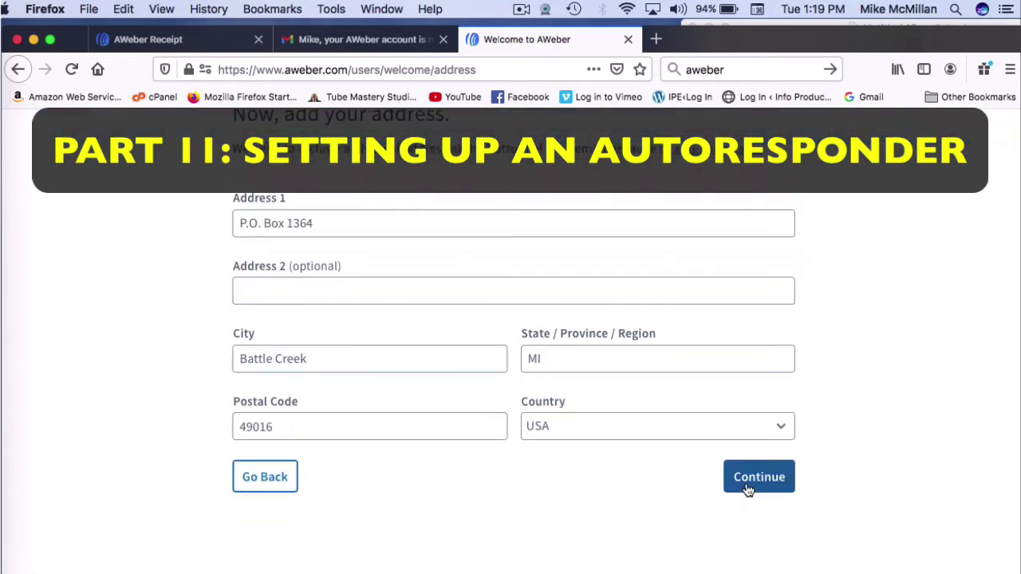
pyautogui.click(750, 487)
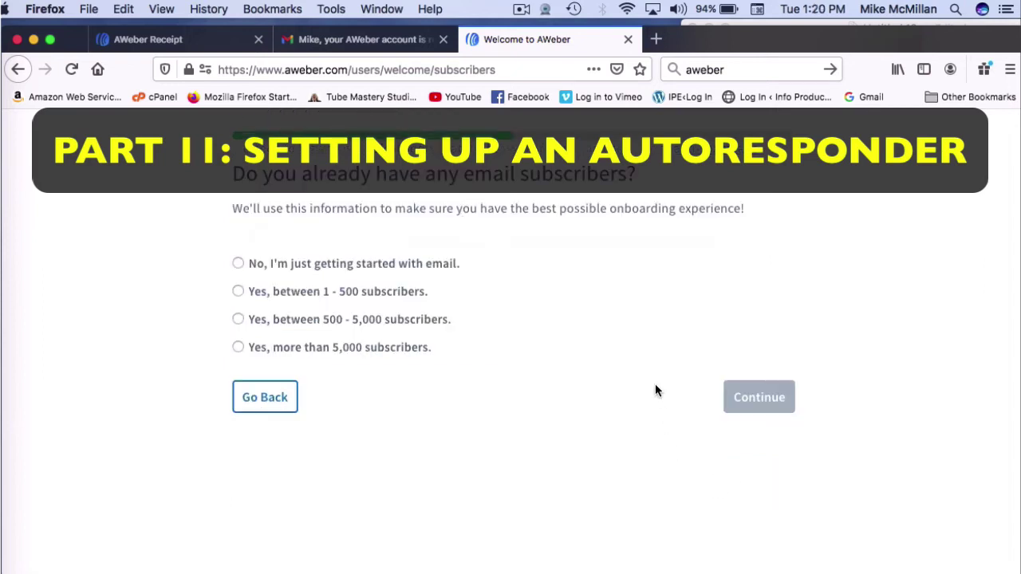
# Step: Answer that you are just getting started with email, and choose Grow my audience as the business goal
pyautogui.click(238, 263)
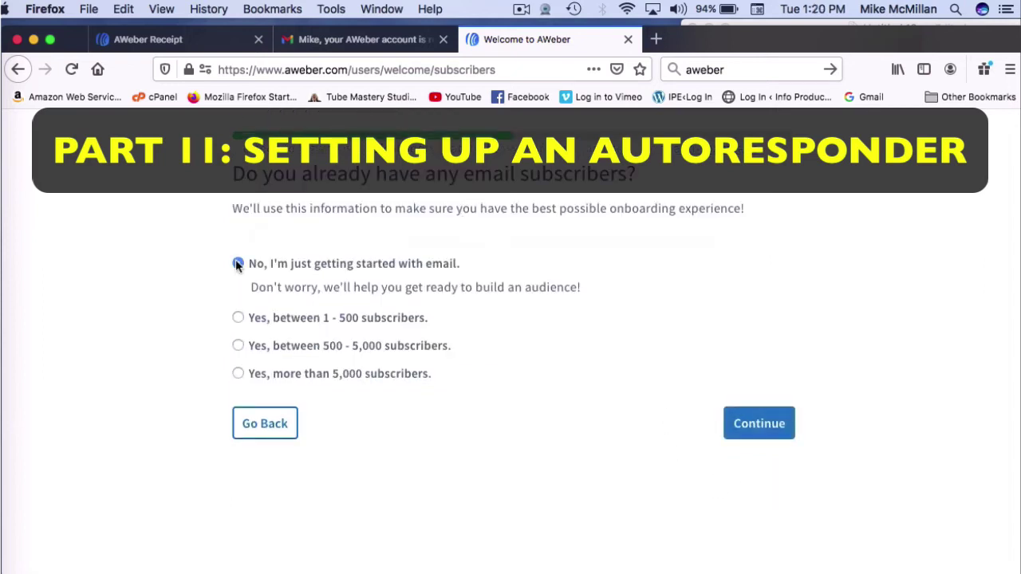
pyautogui.click(759, 427)
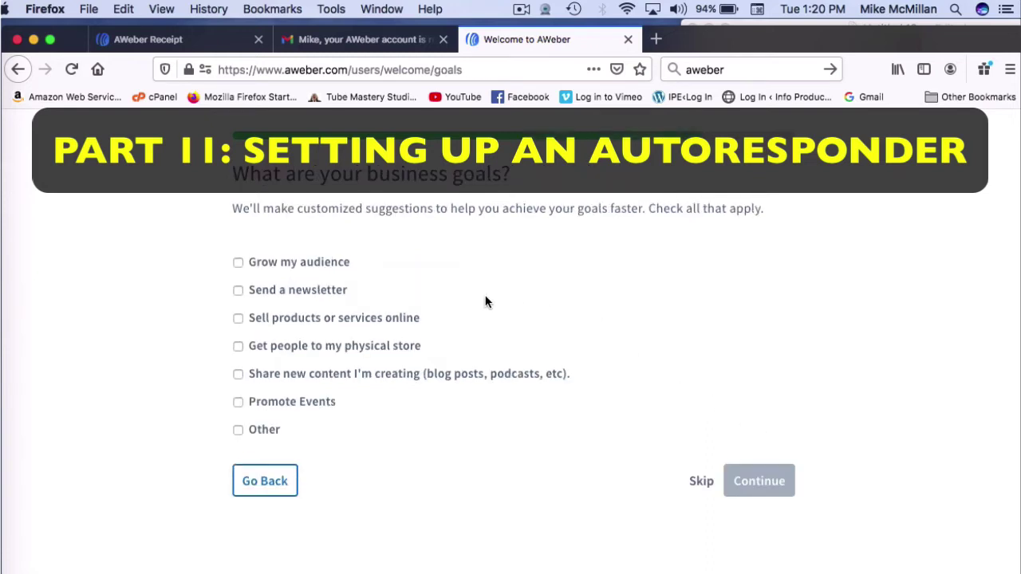
pyautogui.click(238, 262)
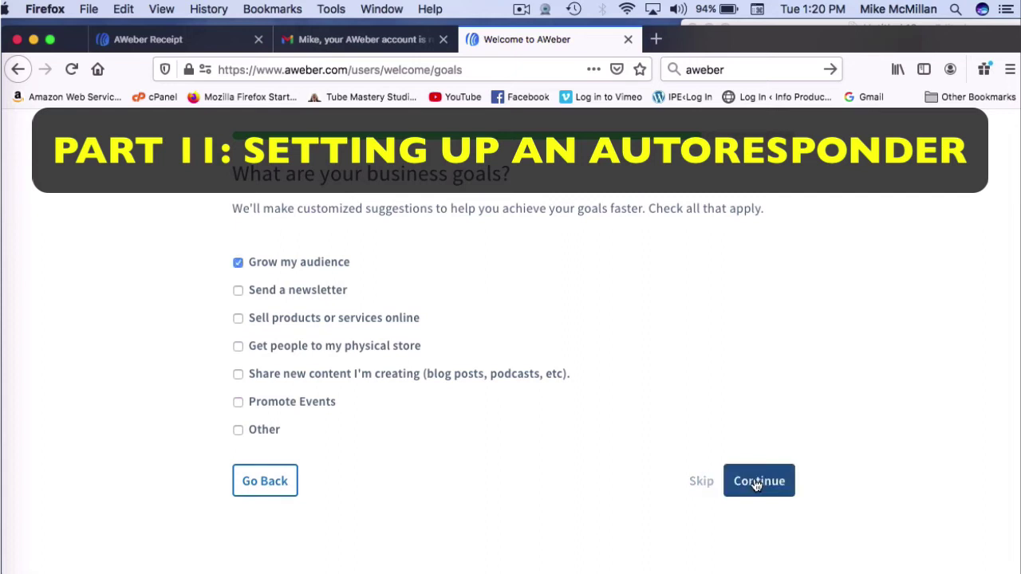
pyautogui.click(759, 482)
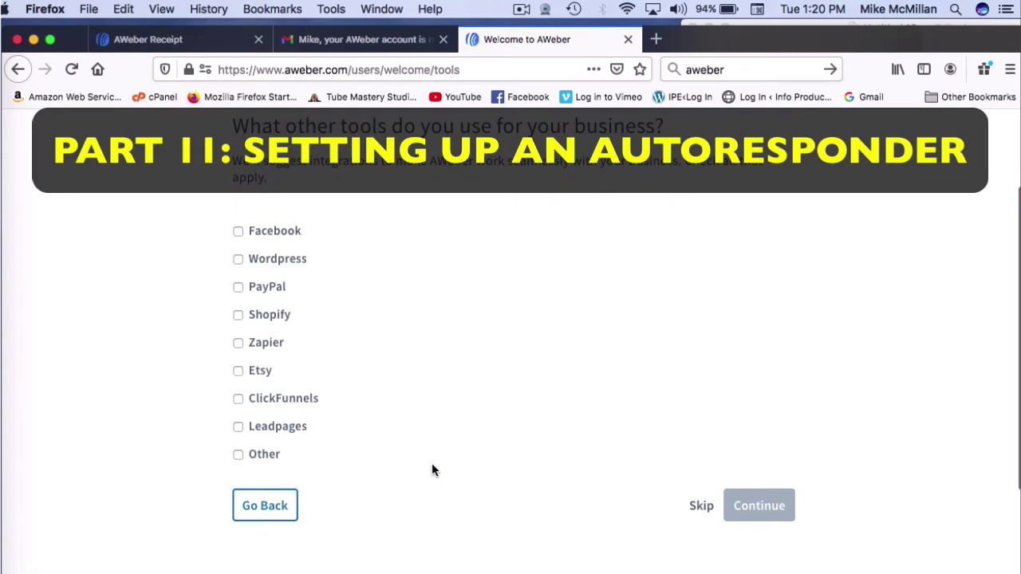
# Step: Skip the question about other business tools, and collapse the getting-started checklist on the Account Dashboard
pyautogui.press('Tab')
pyautogui.press('Return')
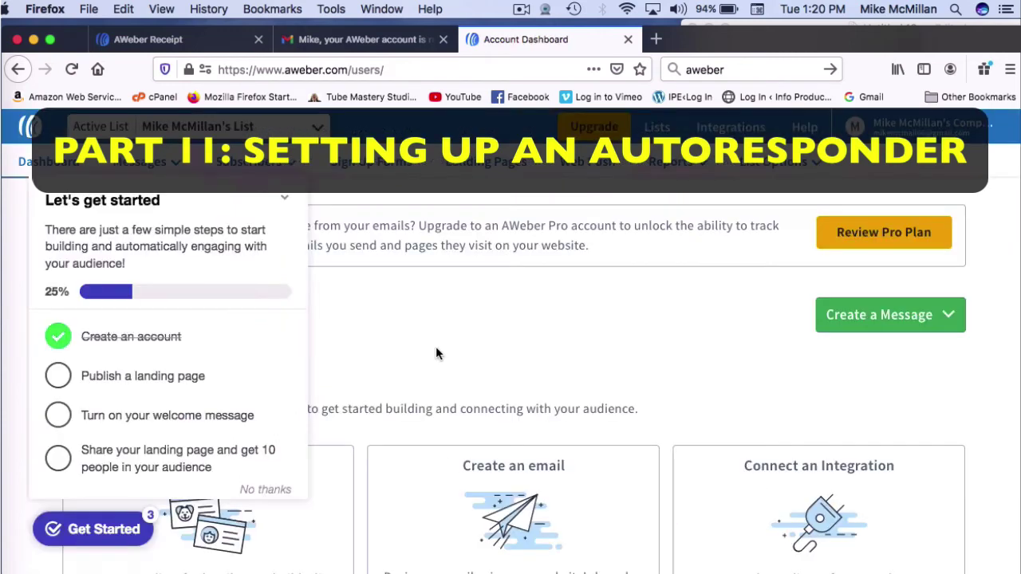
pyautogui.click(284, 197)
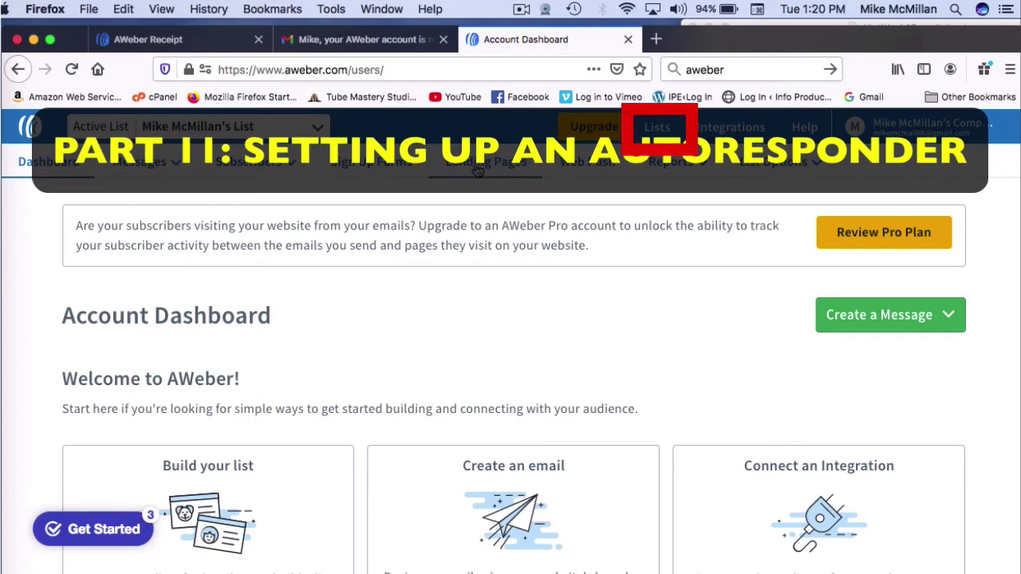
# Step: Open the settings of the active mailing list and review its name, description and sender details
pyautogui.click(657, 128)
pyautogui.moveTo(644, 173)
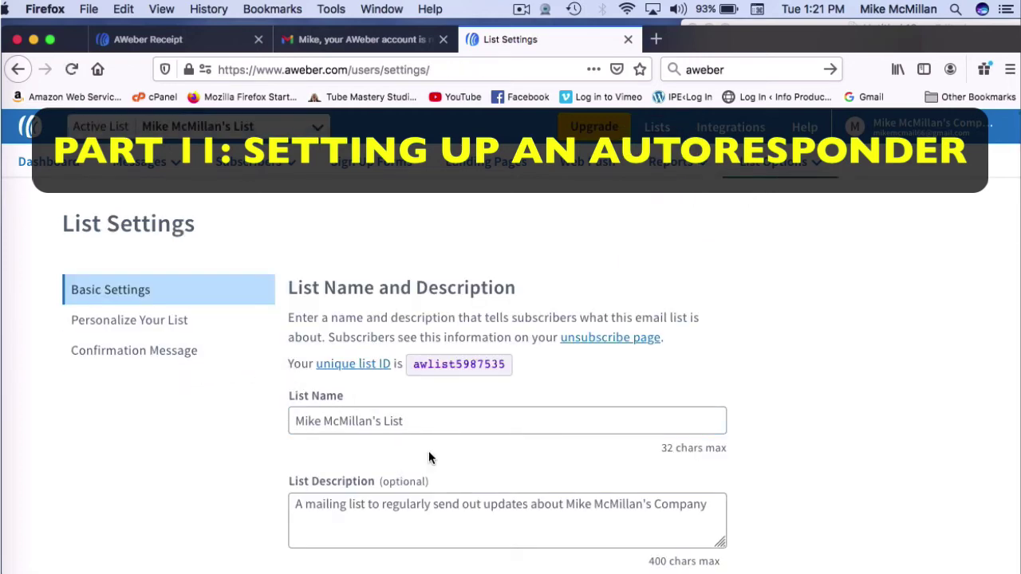
pyautogui.click(502, 508)
pyautogui.scroll(-5, 502, 508)
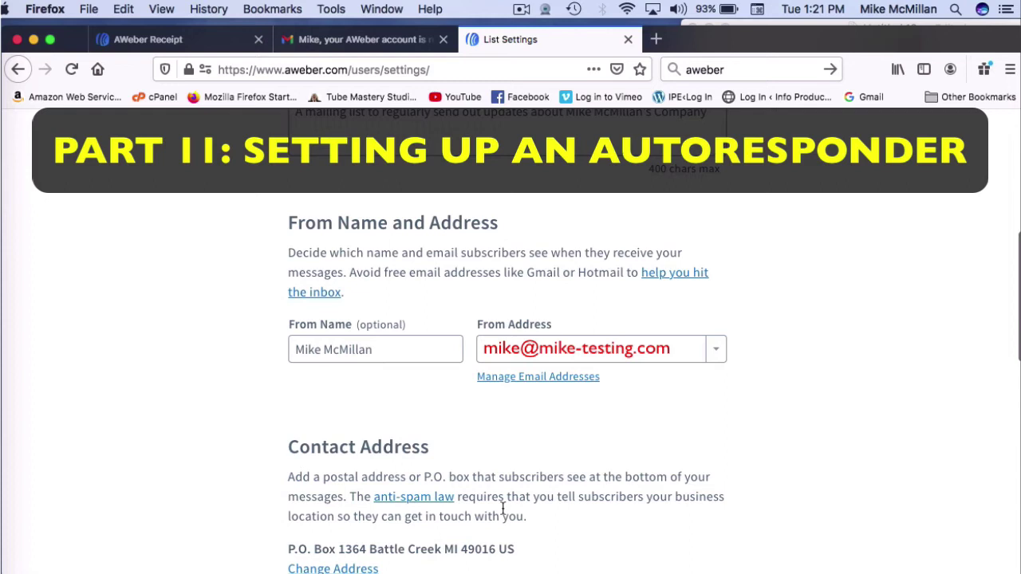
# Step: Add the owner's email and name to the list's new-subscriber notifications, and save all settings
pyautogui.scroll(-3, 503, 508)
pyautogui.click(383, 471)
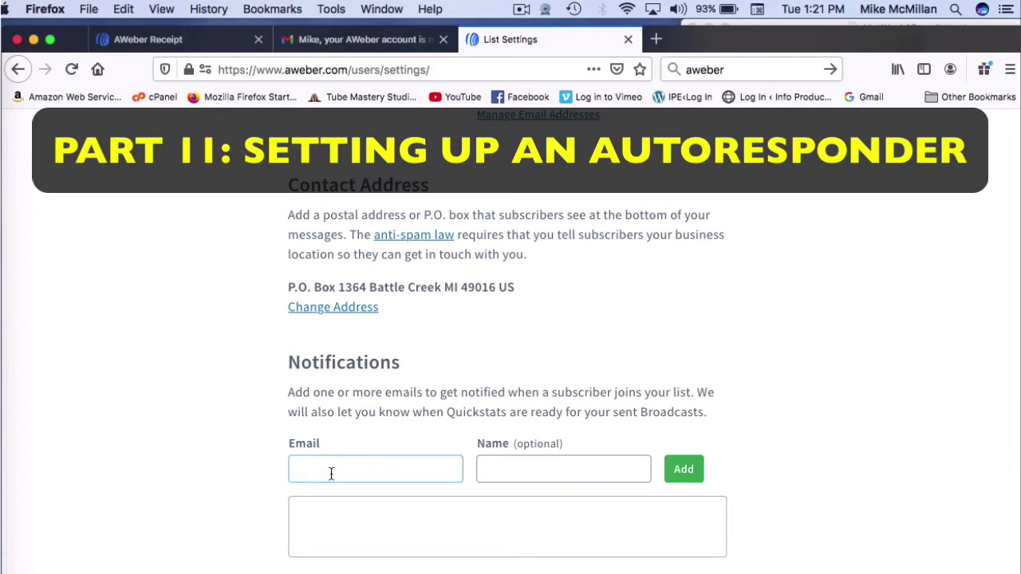
pyautogui.scroll(-4, 240, 467)
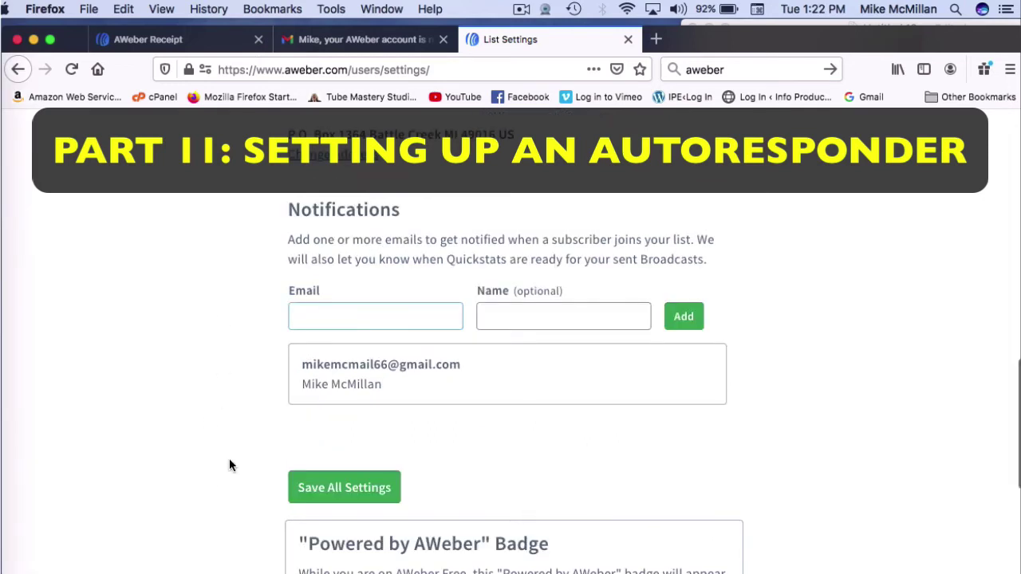
pyautogui.click(323, 496)
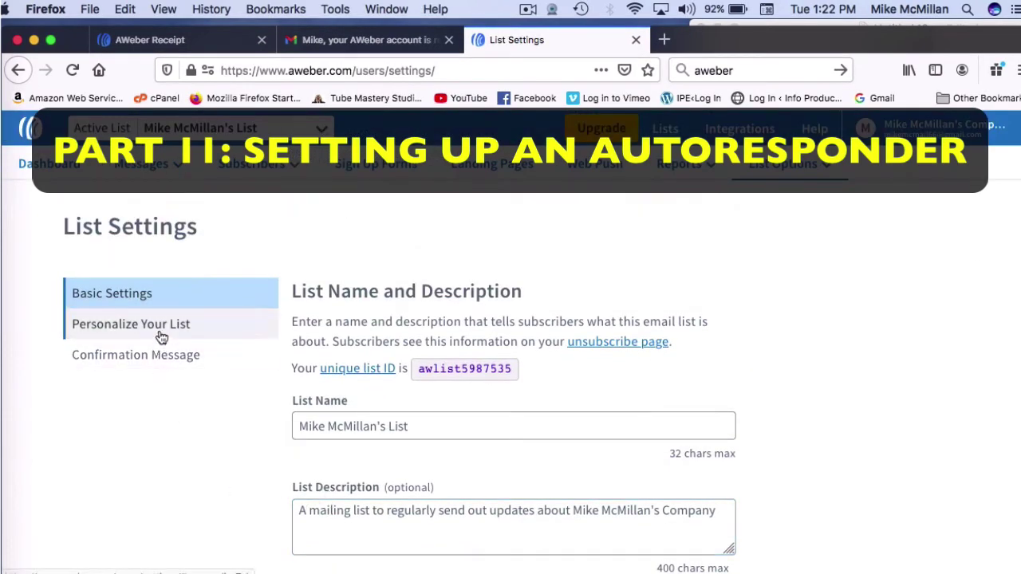
# Step: Review the list's personalization settings, covering company details, social media sharing and subscriber pages
pyautogui.click(161, 334)
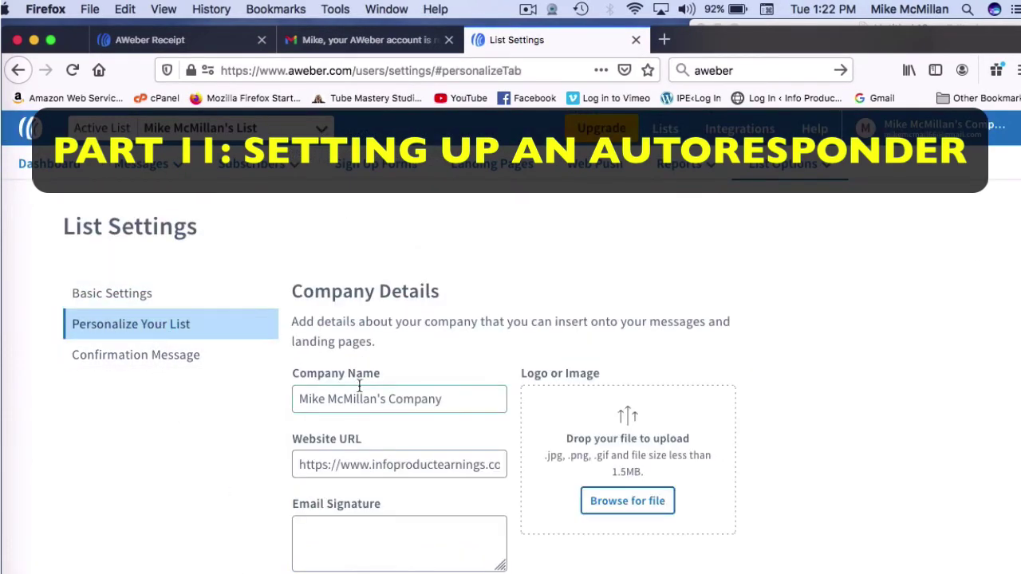
pyautogui.scroll(-6, 358, 387)
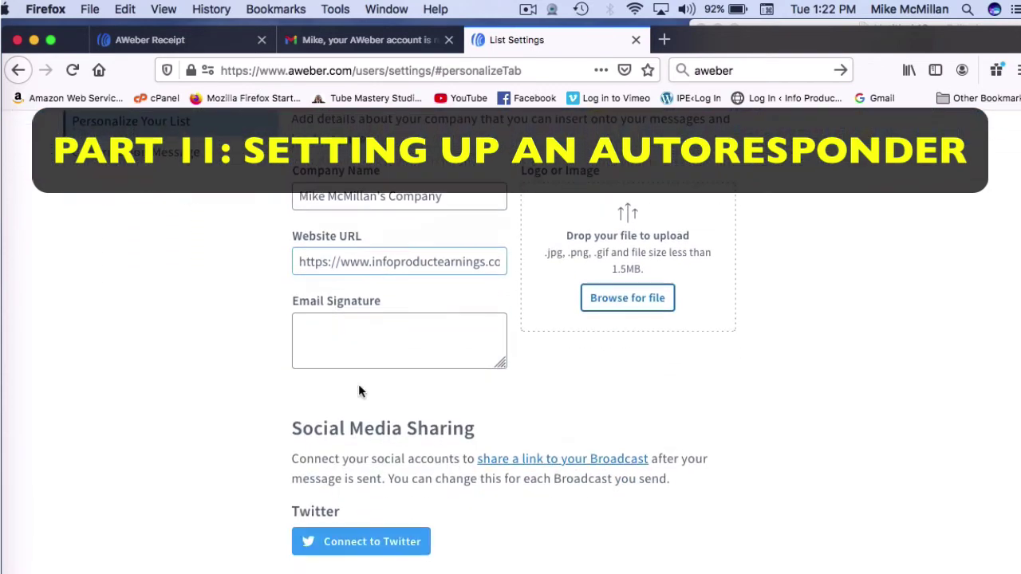
pyautogui.scroll(-8, 359, 384)
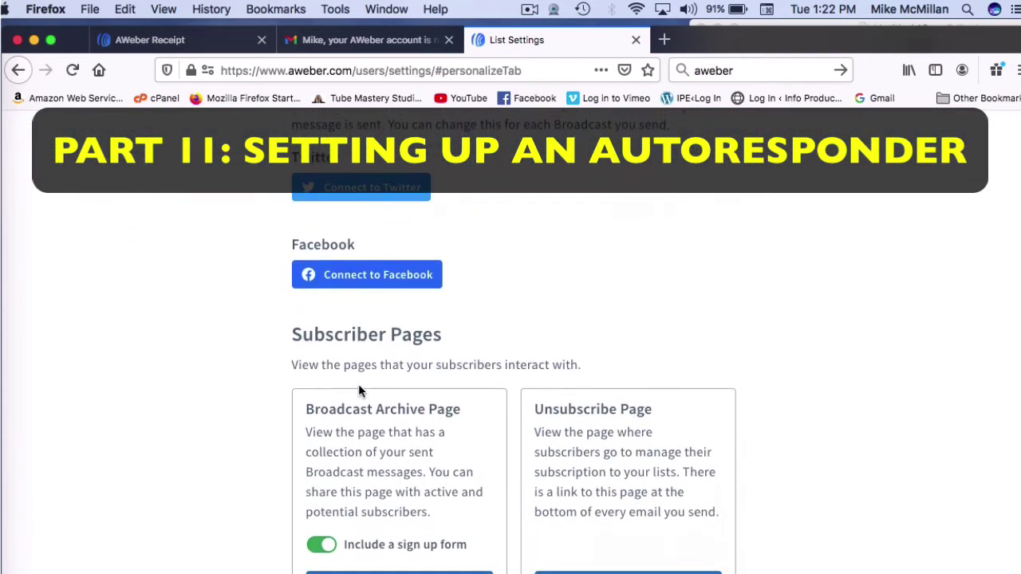
pyautogui.scroll(-1, 359, 384)
# Step: Review the list's confirmation message settings, from language and message preview down to the custom success page URL
pyautogui.click(197, 359)
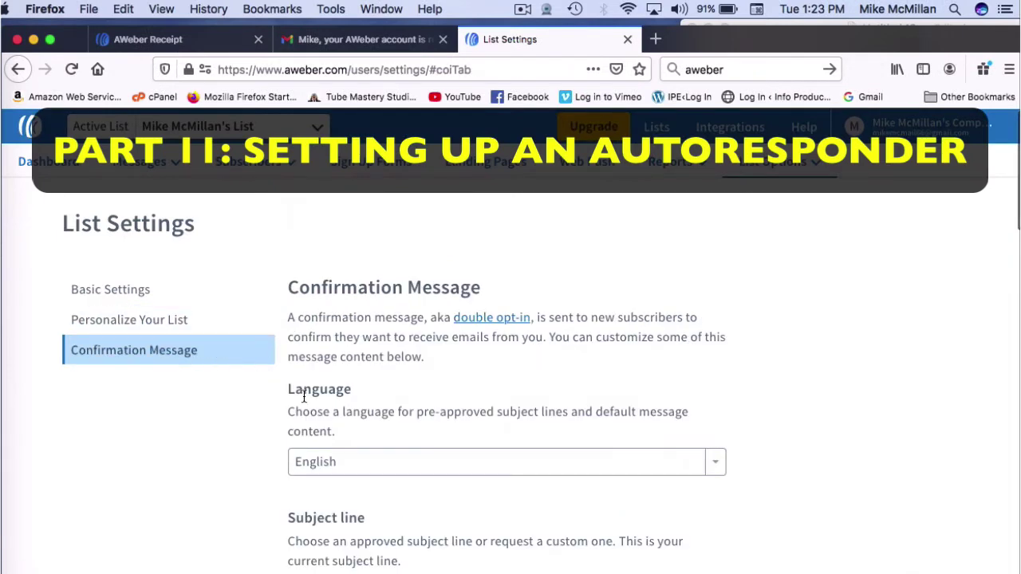
pyautogui.scroll(-5, 303, 397)
pyautogui.scroll(-5, 303, 401)
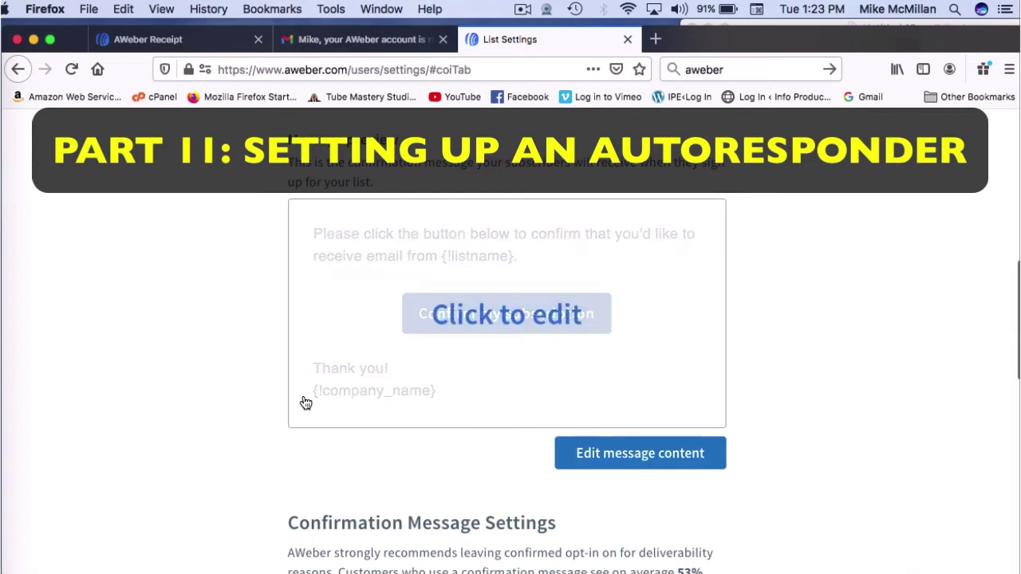
pyautogui.scroll(-1, 306, 403)
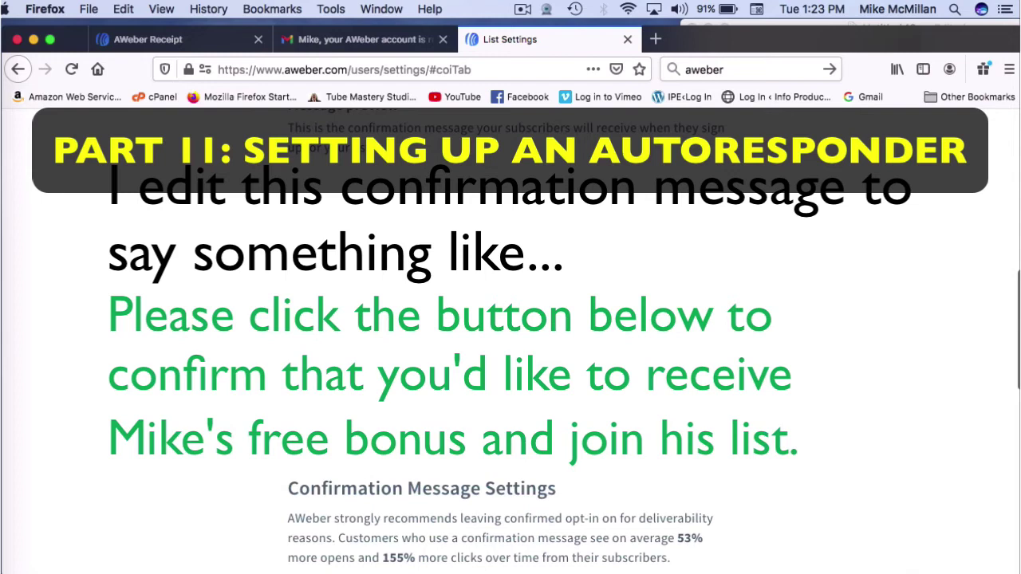
pyautogui.scroll(-10, 304, 402)
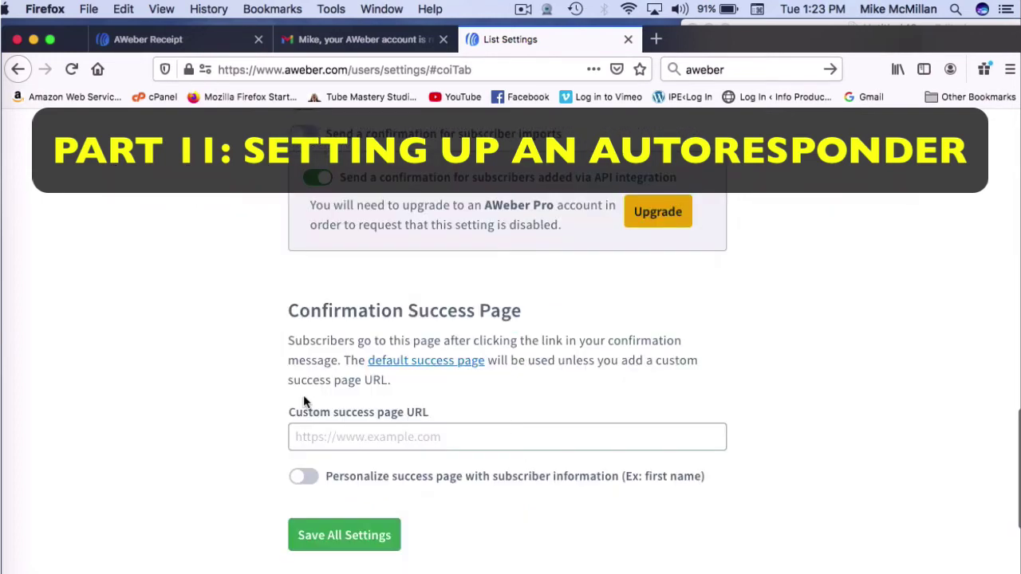
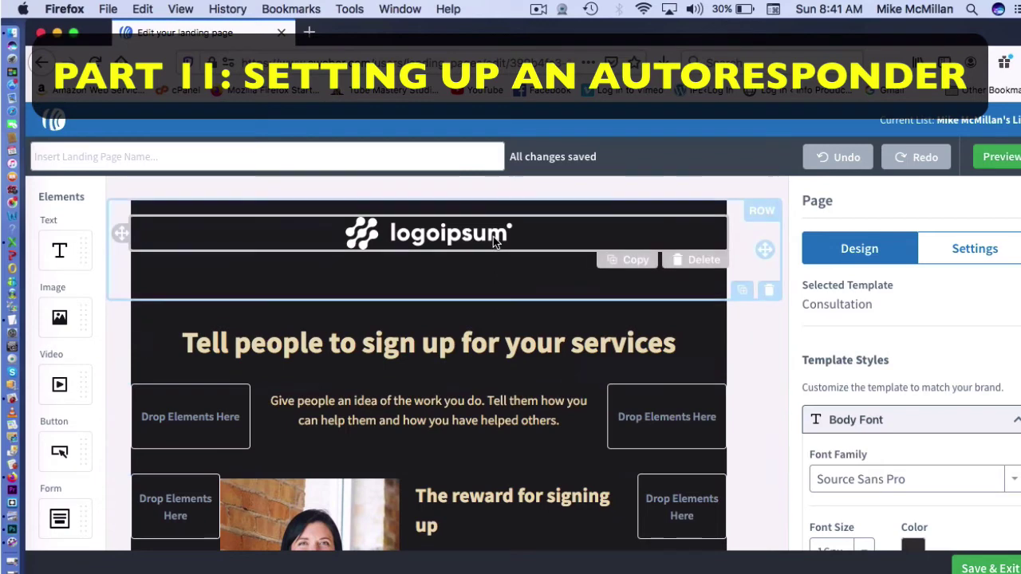
# Step: Delete the placeholder logo at the head of the landing page together with the row that contained it
pyautogui.click(643, 235)
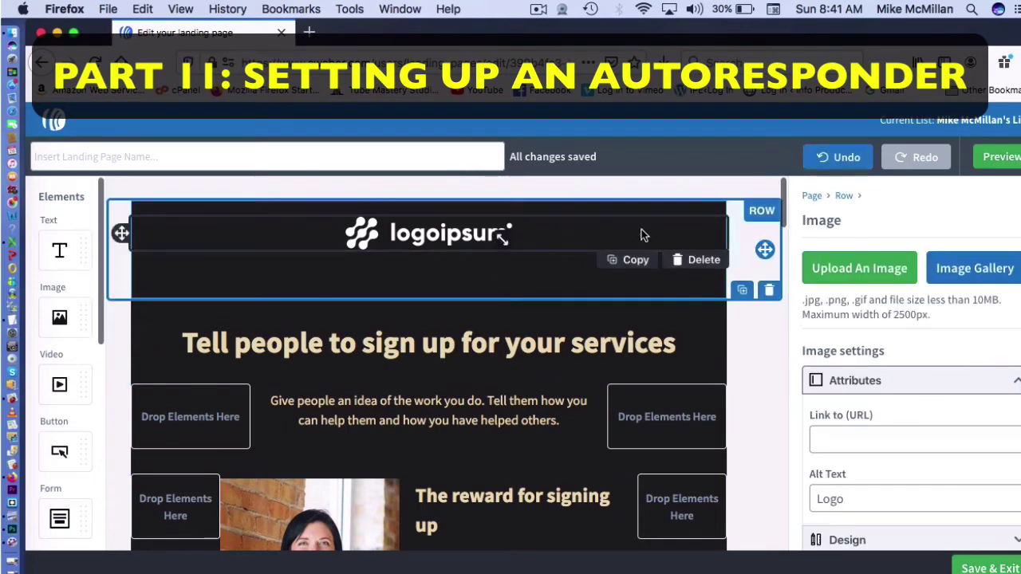
pyautogui.click(698, 259)
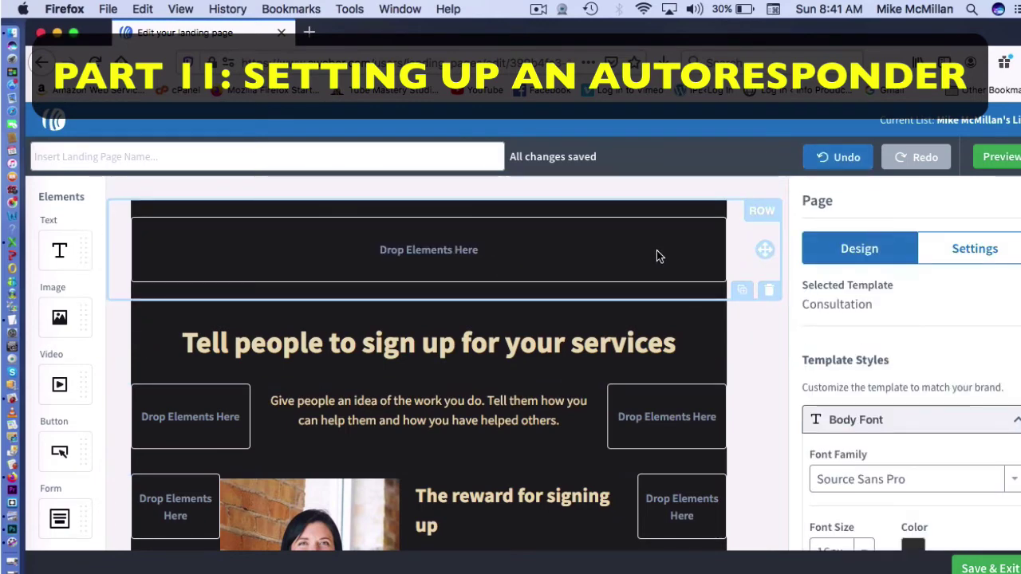
pyautogui.click(659, 255)
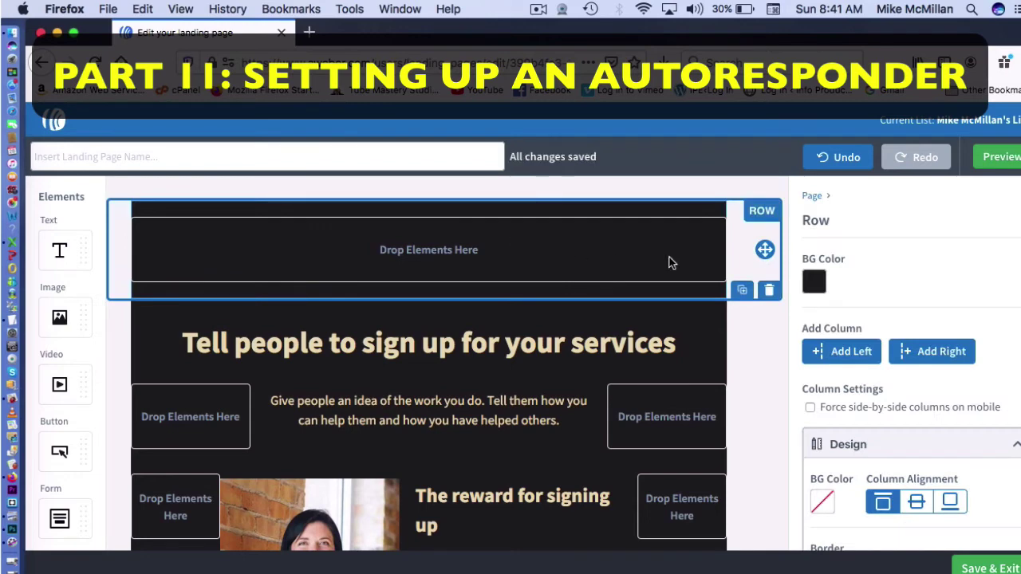
pyautogui.click(769, 289)
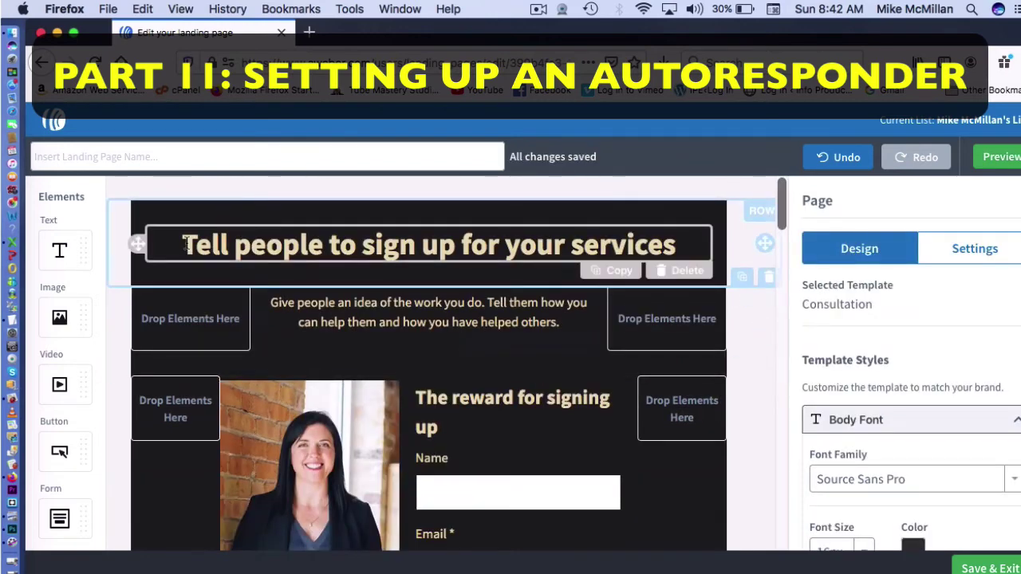
# Step: Replace the landing page headline with "To get the free ebook I mentioned in my video just input your info and click submit."
pyautogui.moveTo(183, 243); pyautogui.dragTo(686, 242)
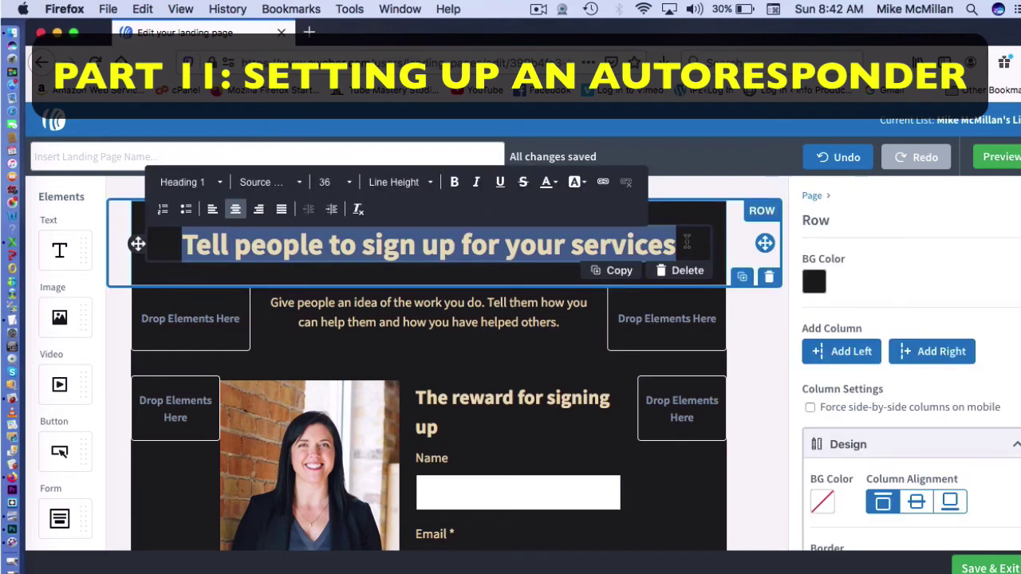
pyautogui.write('To get the free ebook I mentioned min y video just input your info and click submit.')
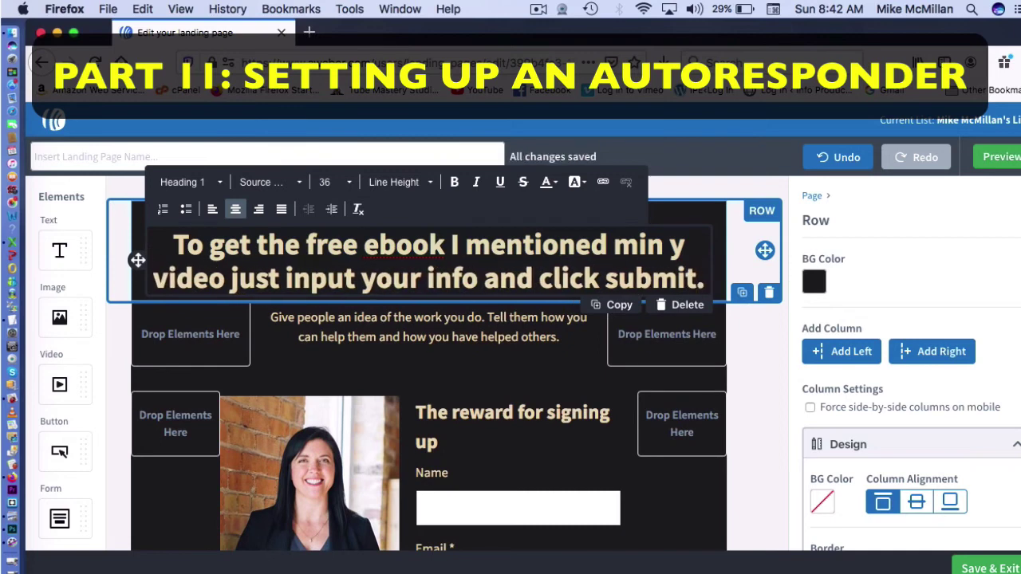
pyautogui.click(764, 344)
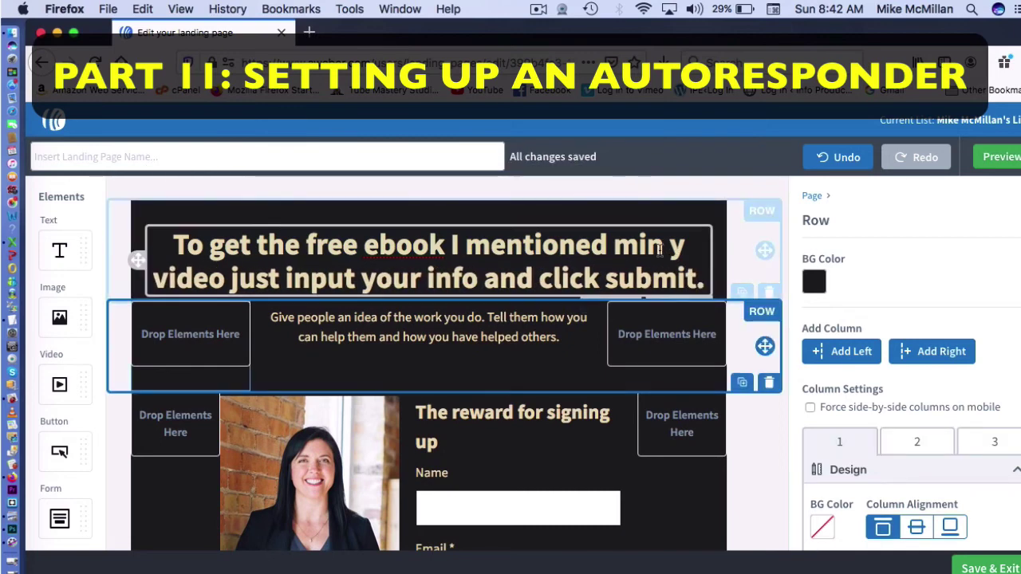
pyautogui.moveTo(684, 247); pyautogui.dragTo(638, 249)
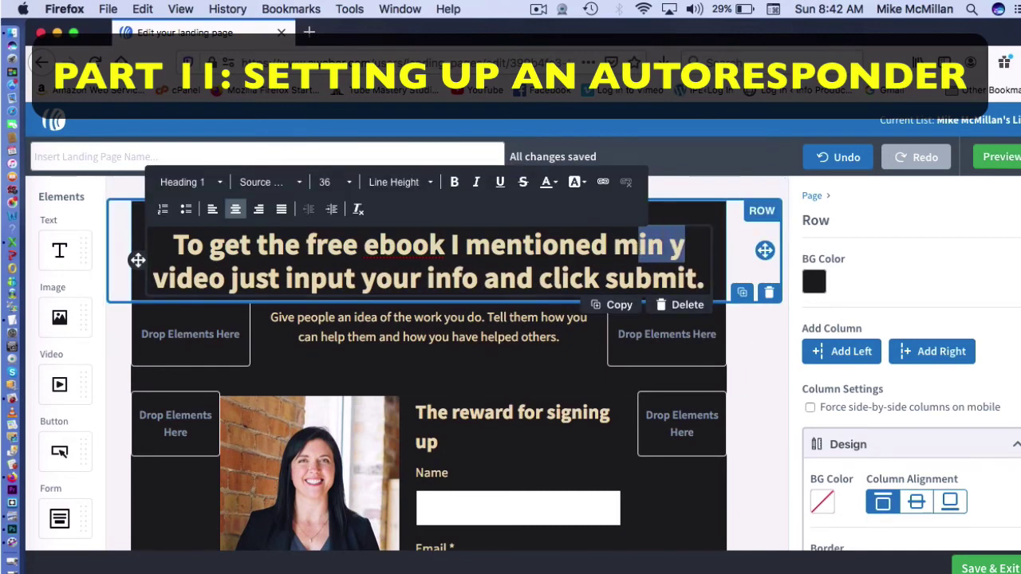
pyautogui.write('in my')
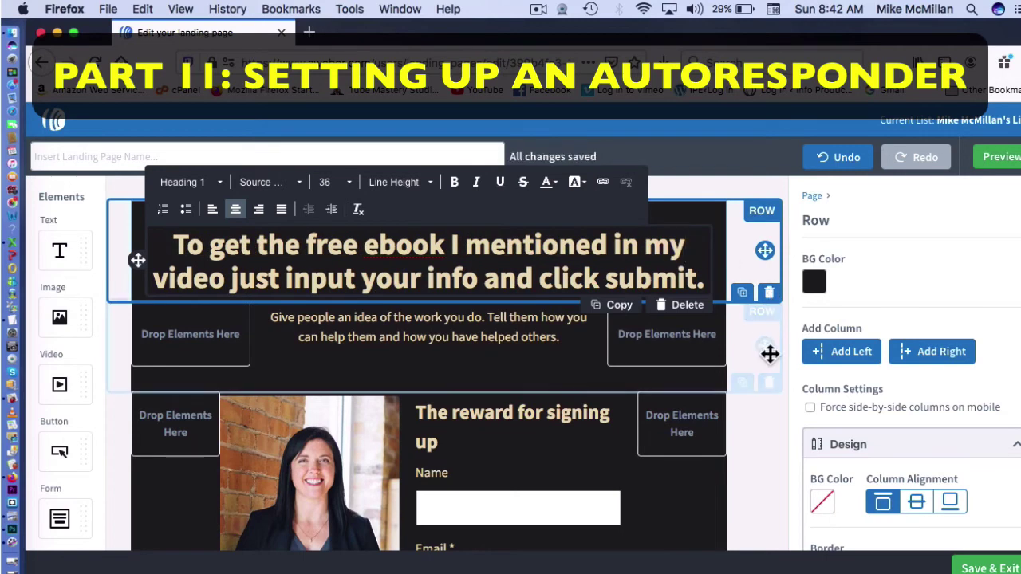
# Step: Delete the description text under the headline and the "The reward for signing up" heading above the form
pyautogui.click(765, 347)
pyautogui.click(464, 339)
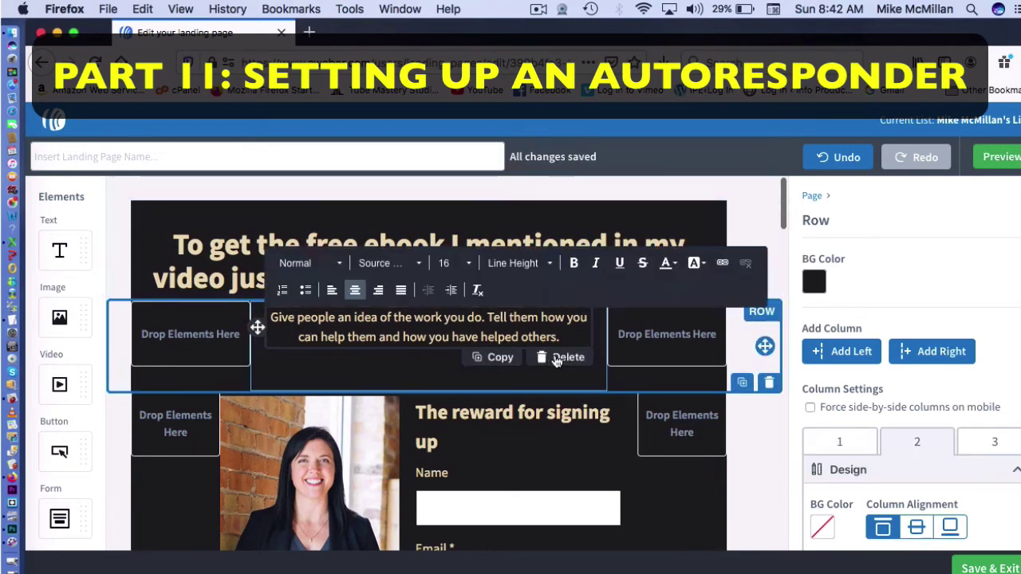
pyautogui.click(563, 358)
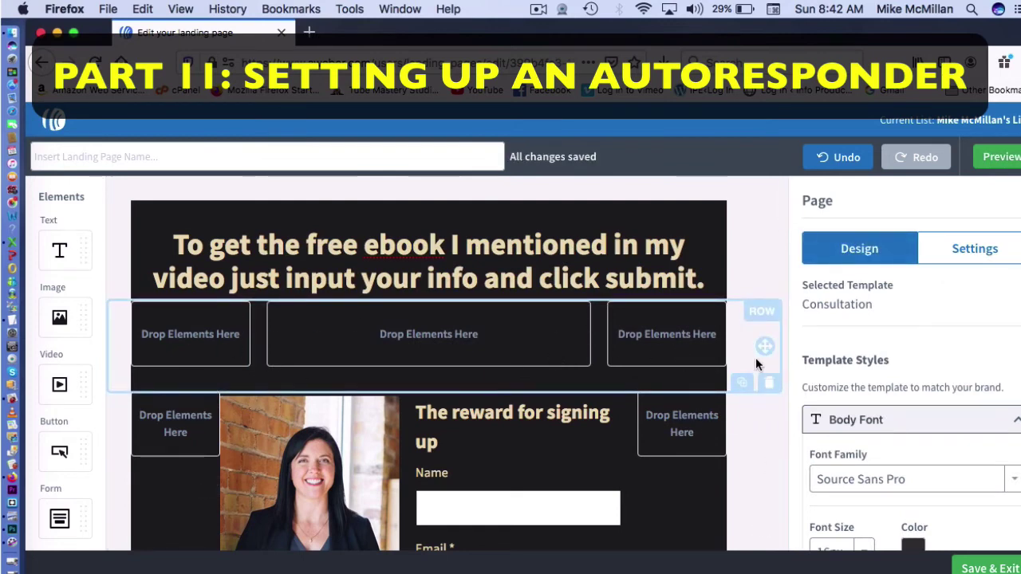
pyautogui.scroll(-4, 756, 364)
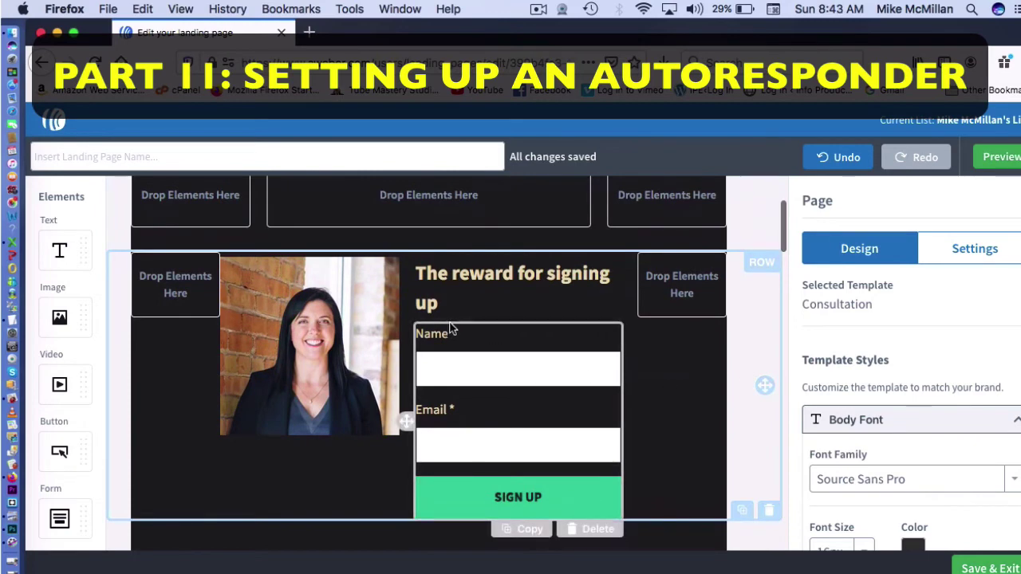
pyautogui.click(502, 272)
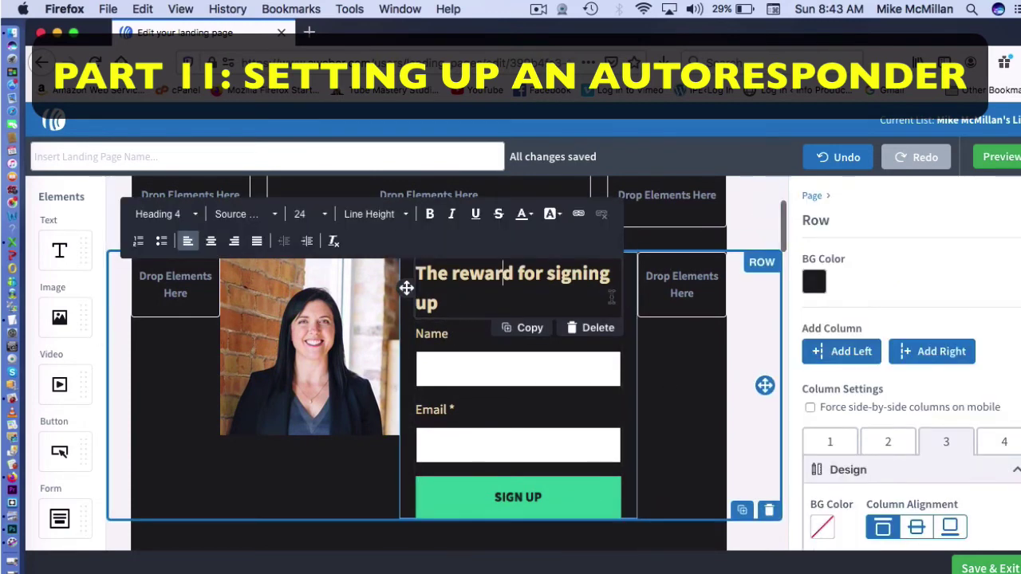
pyautogui.click(603, 328)
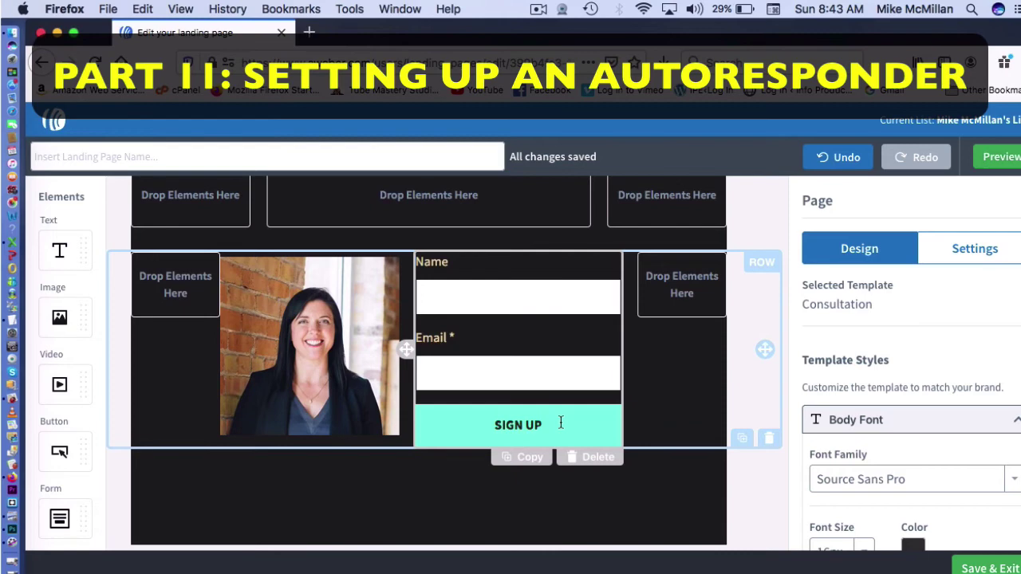
# Step: Replace the headshot beside the sign-up form with free-rankings.png from the desktop
pyautogui.click(351, 318)
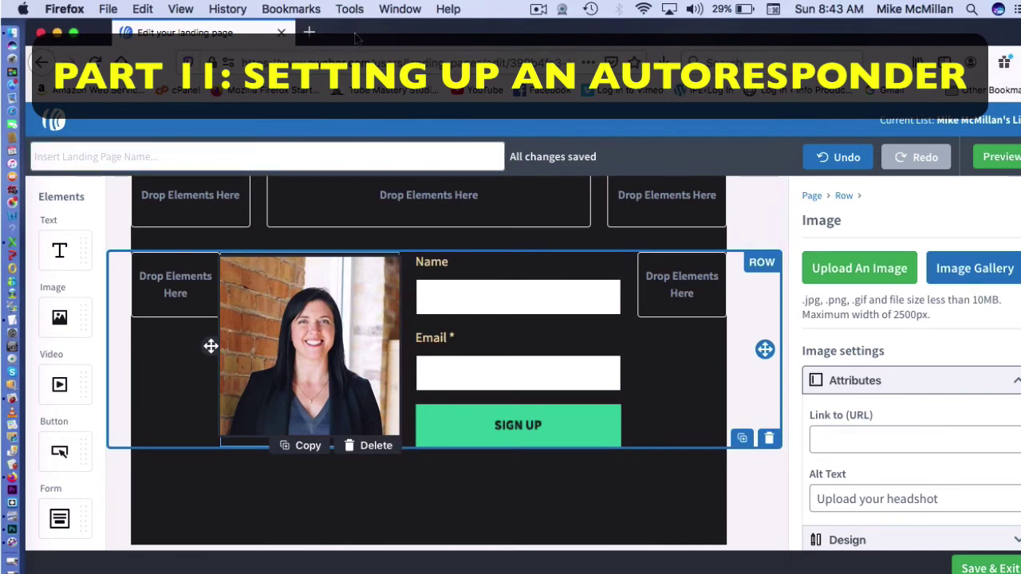
pyautogui.moveTo(357, 38); pyautogui.dragTo(550, 34)
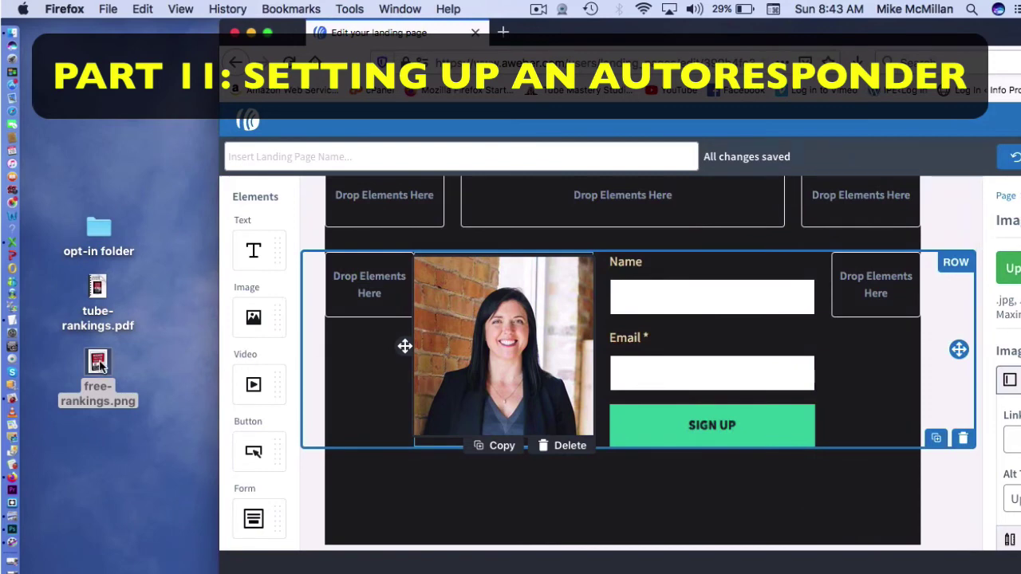
pyautogui.moveTo(100, 365); pyautogui.dragTo(489, 332)
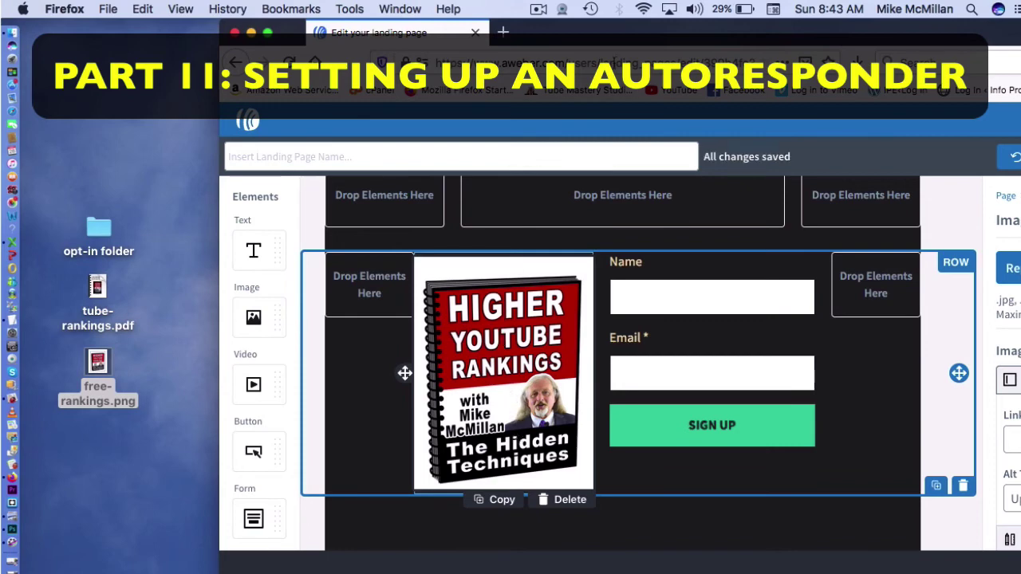
pyautogui.moveTo(618, 38); pyautogui.dragTo(418, 47)
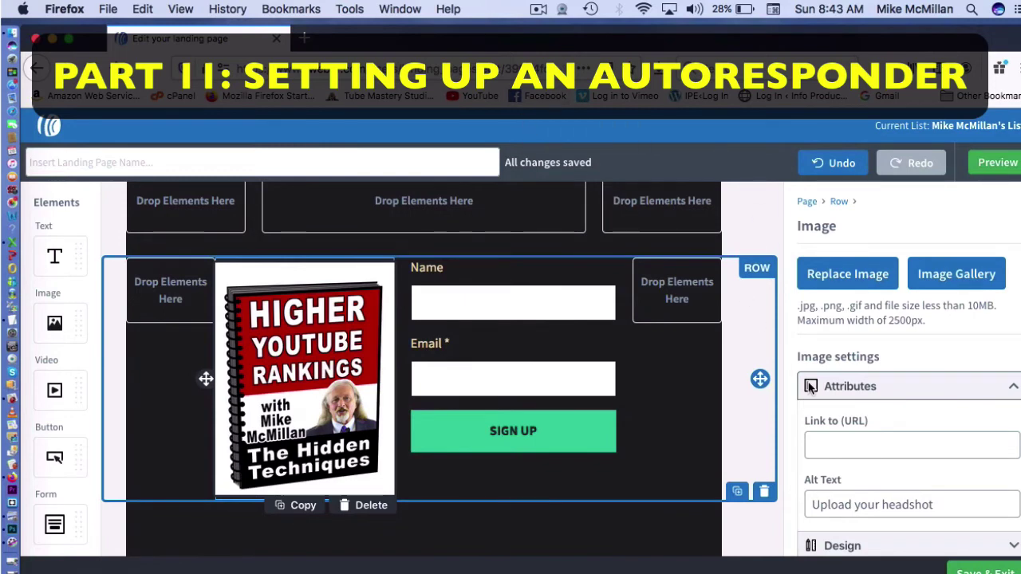
# Step: Delete the empty dark row between the sign-up form and the benefit boxes
pyautogui.click(770, 537)
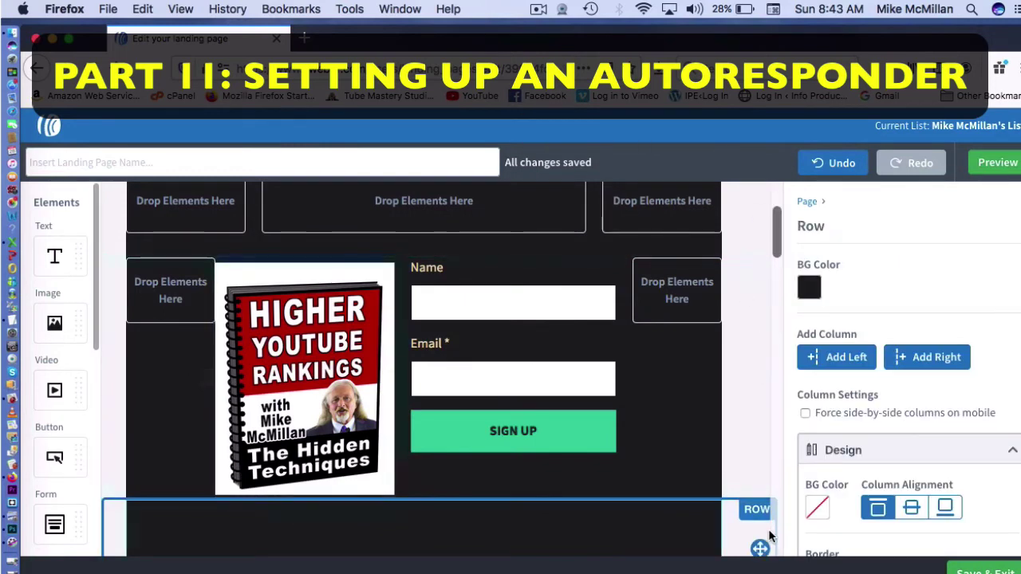
pyautogui.scroll(3, 770, 537)
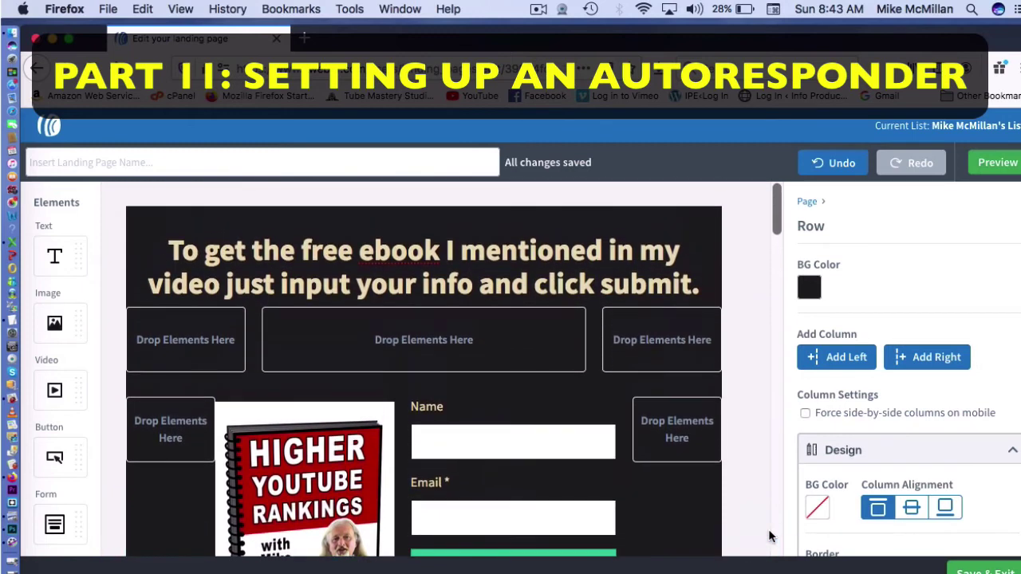
pyautogui.scroll(-2, 770, 537)
pyautogui.scroll(-5, 770, 537)
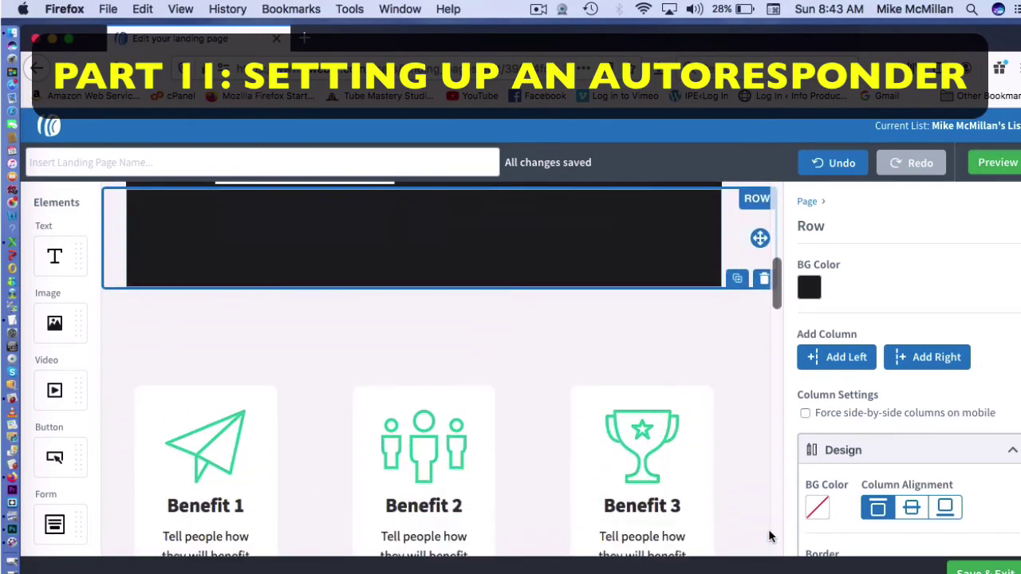
pyautogui.scroll(2, 769, 537)
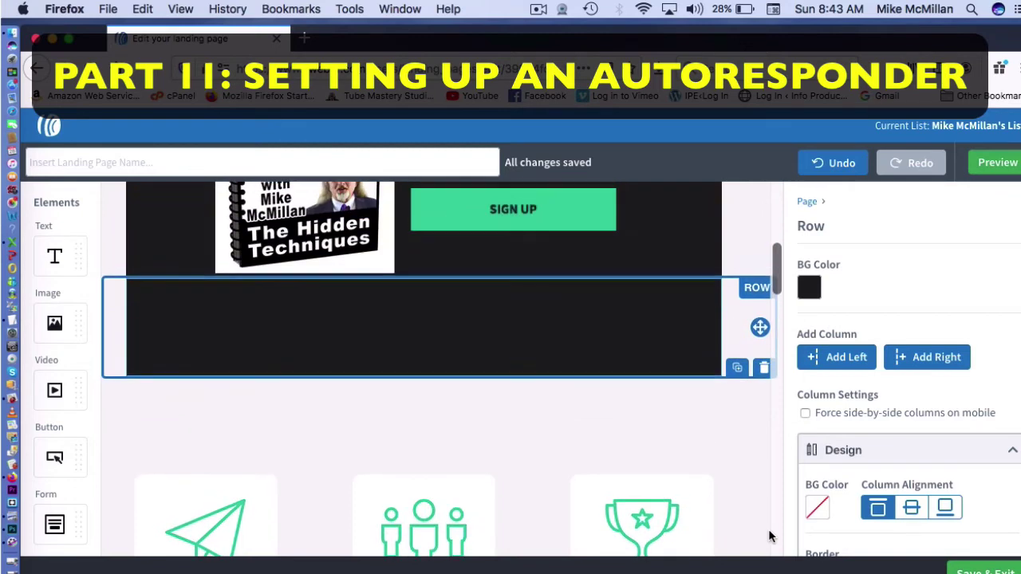
pyautogui.click(764, 369)
# Step: Delete the landing page row containing the Benefit 1, Benefit 2 and Benefit 3 boxes
pyautogui.scroll(-5, 766, 372)
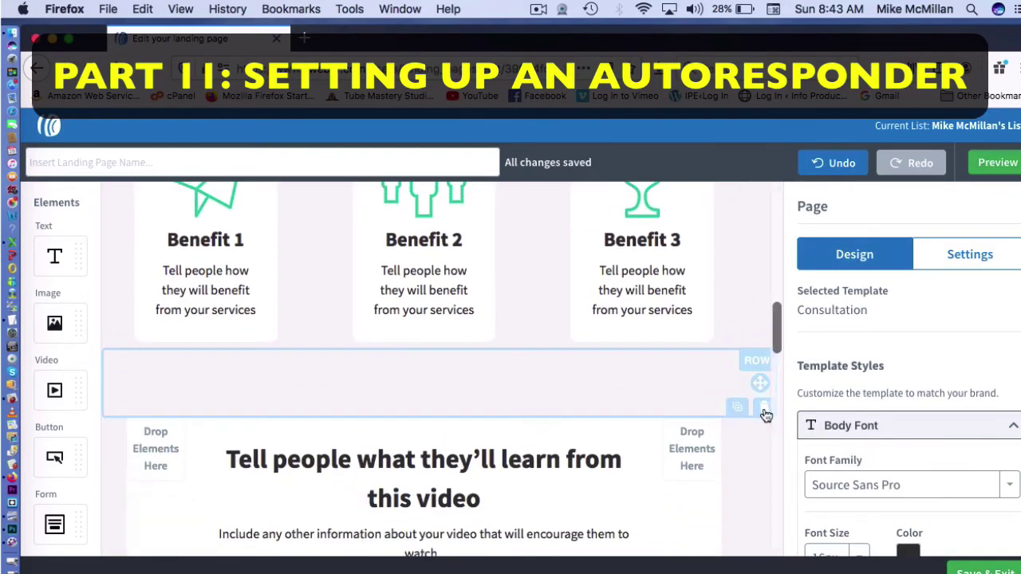
pyautogui.click(742, 280)
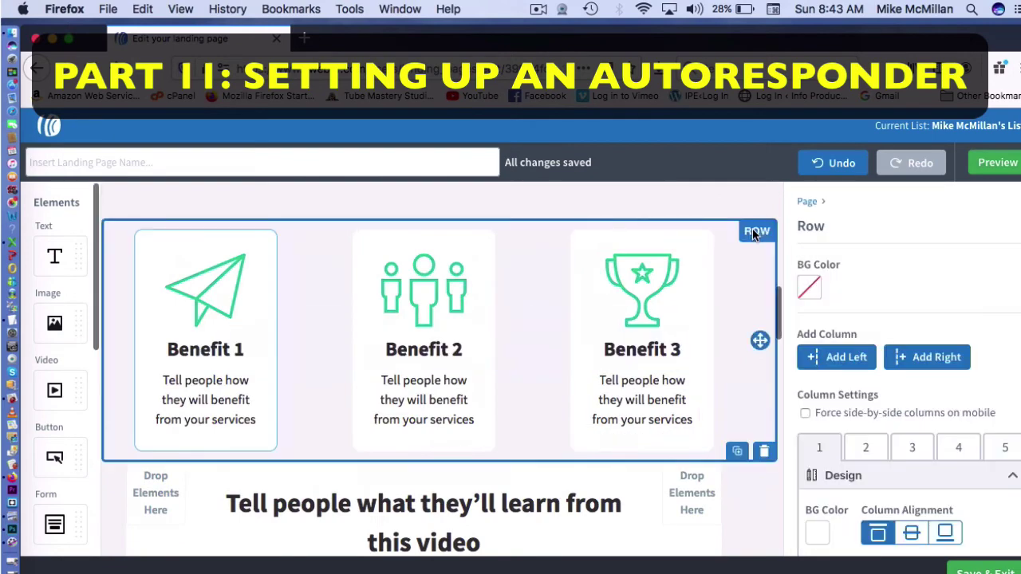
pyautogui.click(764, 451)
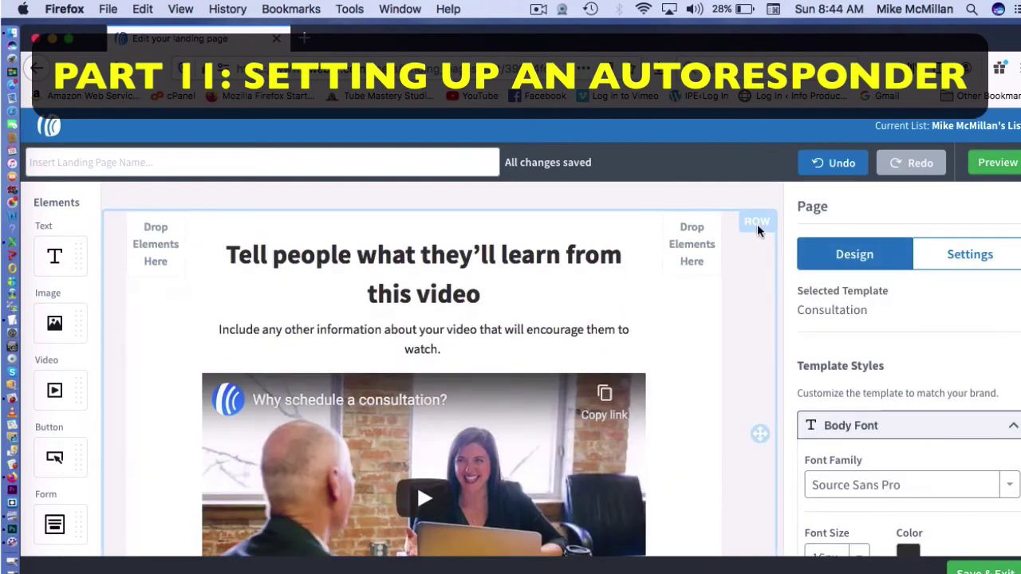
# Step: Delete the remaining template rows below the form, including the video, closing statement and call-to-action sections
pyautogui.click(758, 231)
pyautogui.click(765, 449)
pyautogui.click(764, 485)
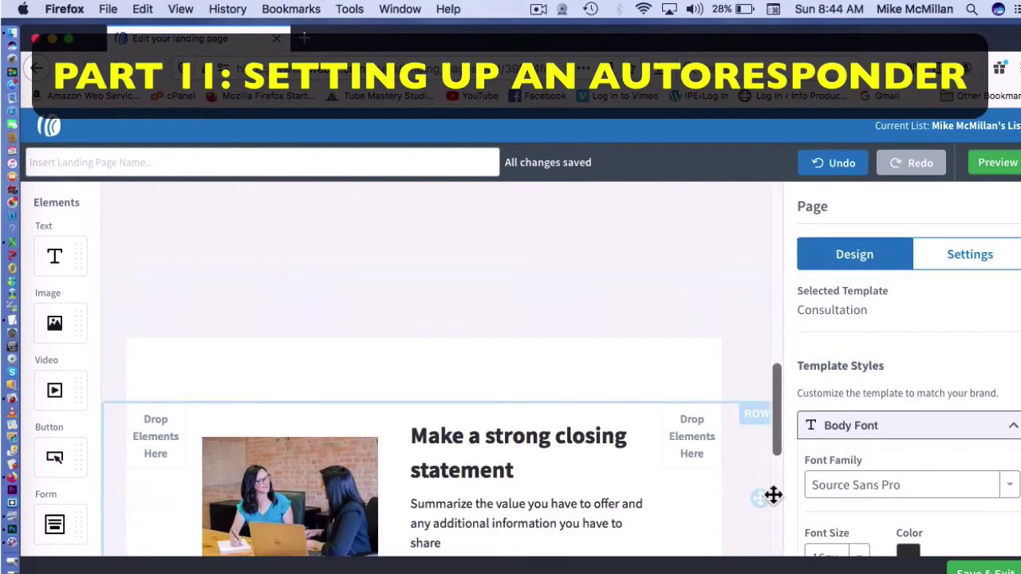
pyautogui.click(764, 415)
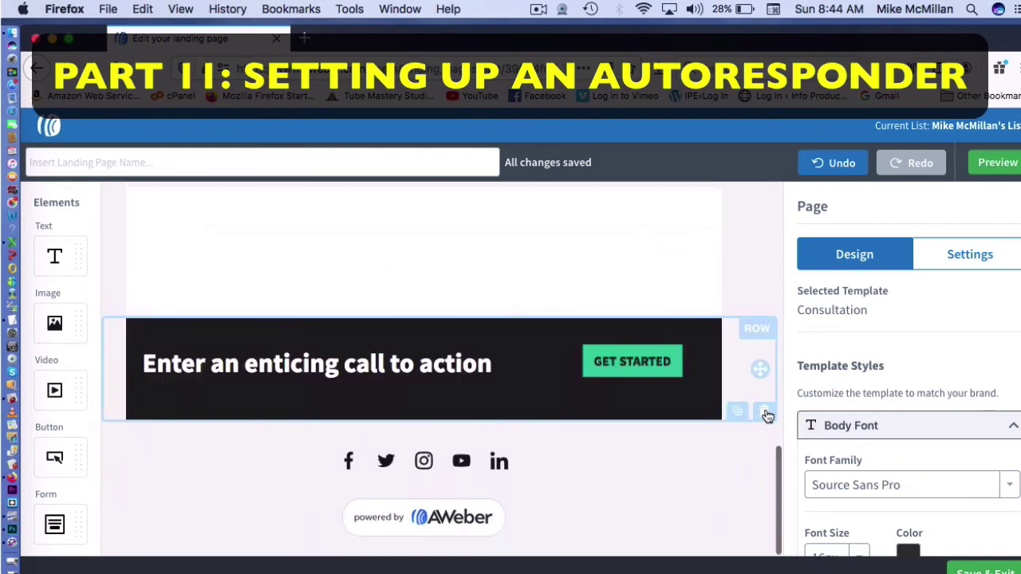
pyautogui.click(766, 413)
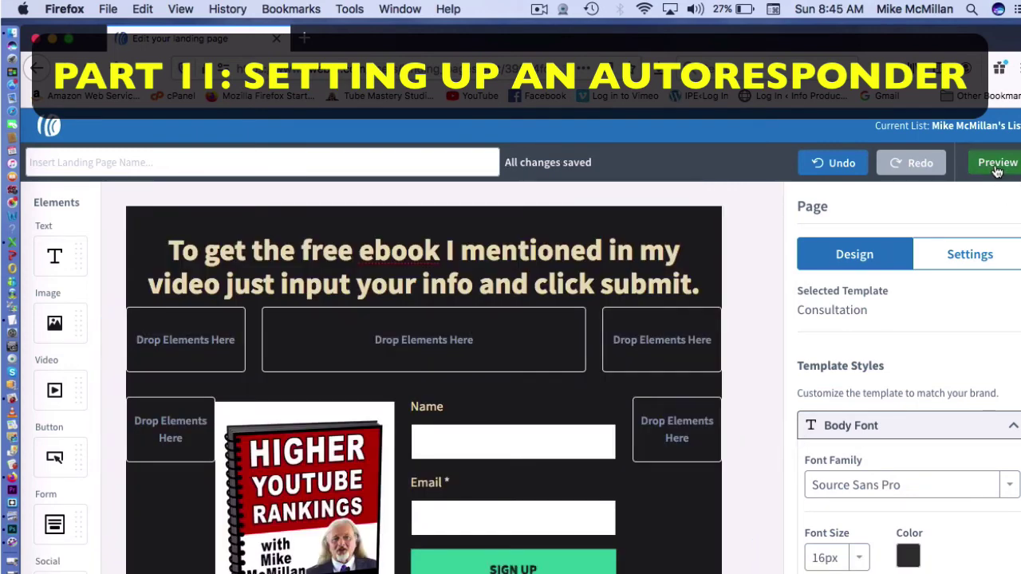
# Step: Preview the finished landing page and check it from the headline down to the footer
pyautogui.click(997, 162)
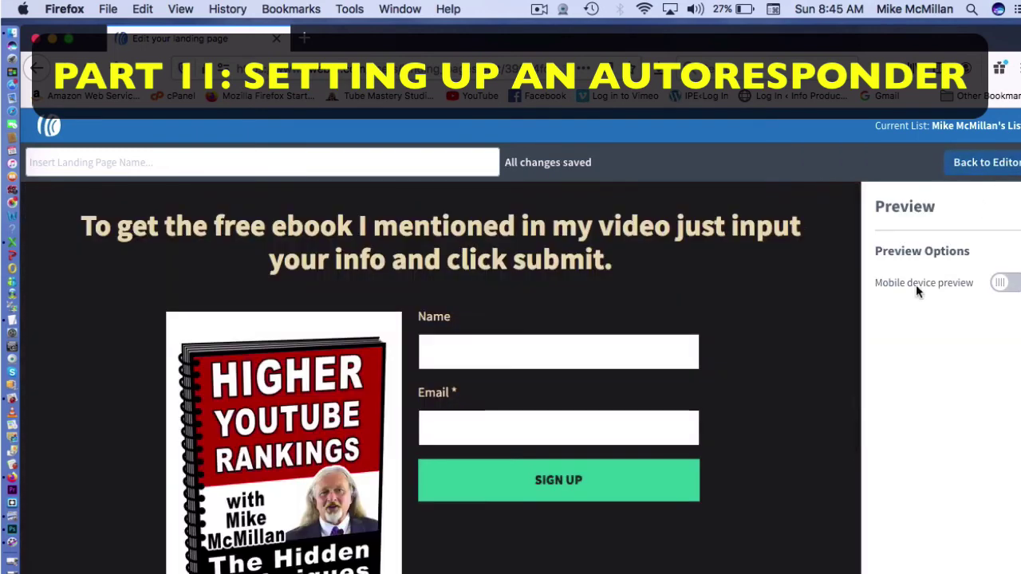
pyautogui.scroll(-3, 794, 349)
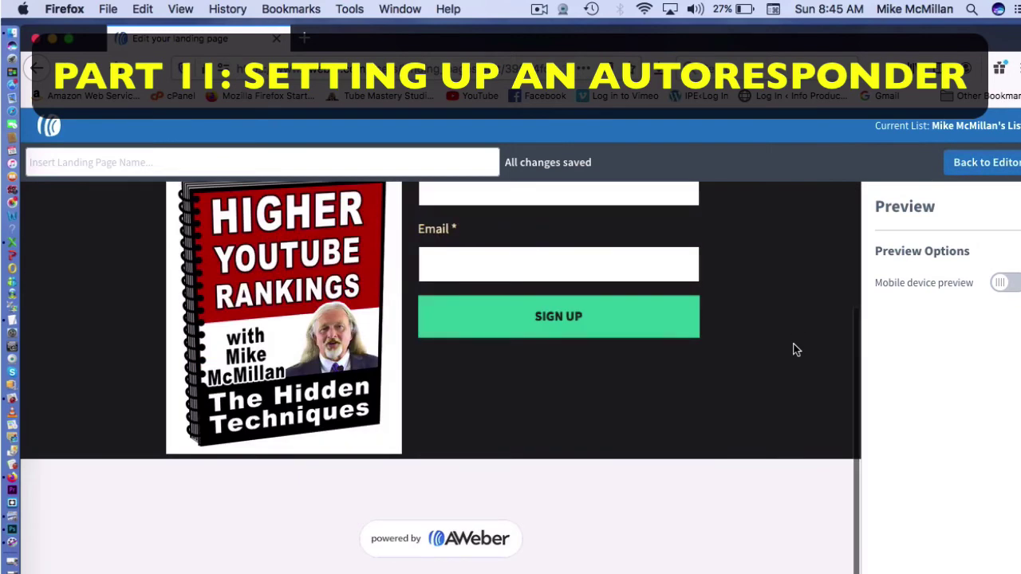
pyautogui.scroll(3, 794, 349)
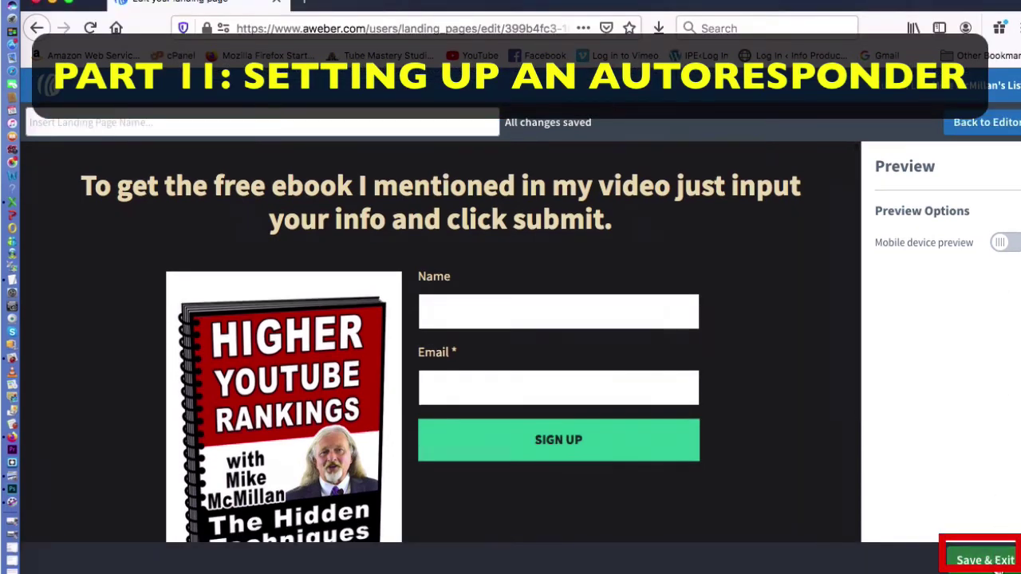
# Step: Save and publish the untitled landing page, and copy its public URL
pyautogui.click(997, 561)
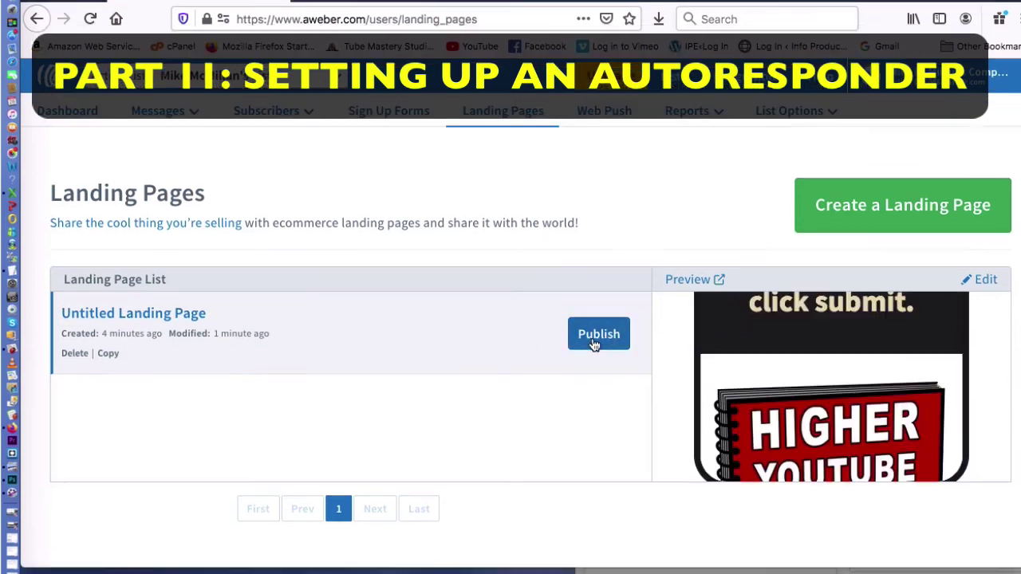
pyautogui.click(598, 350)
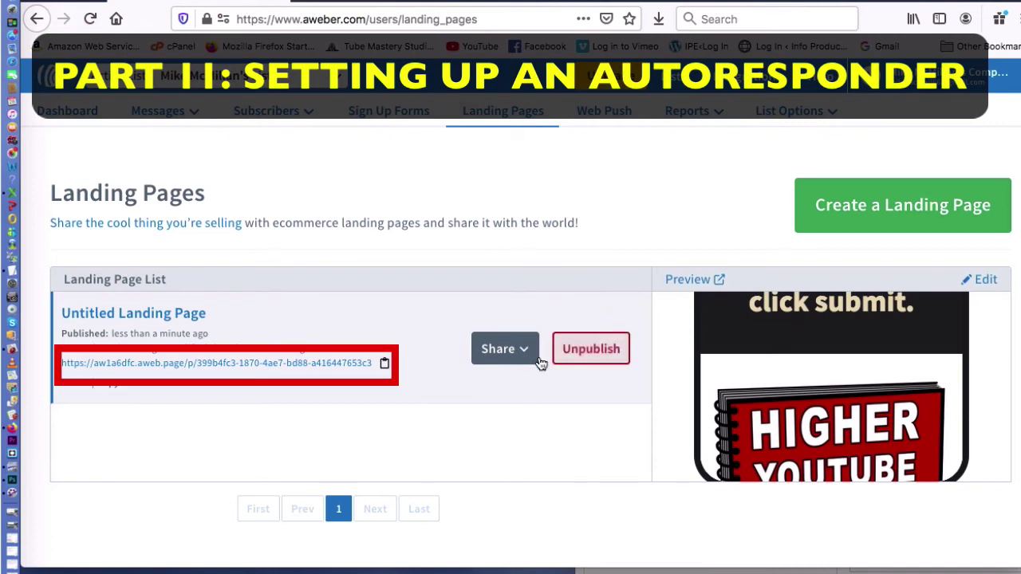
pyautogui.click(385, 364)
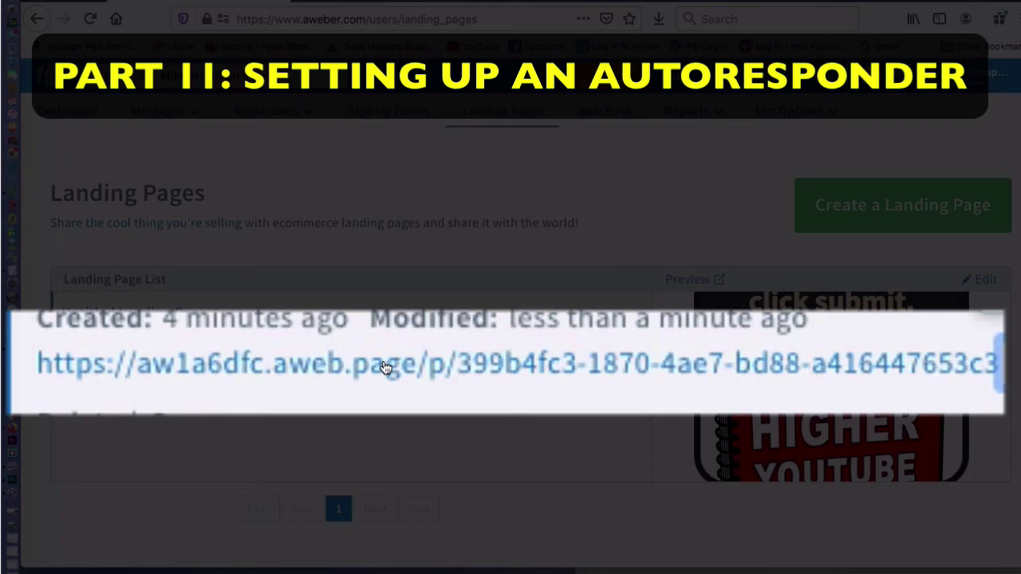
pyautogui.click(383, 366)
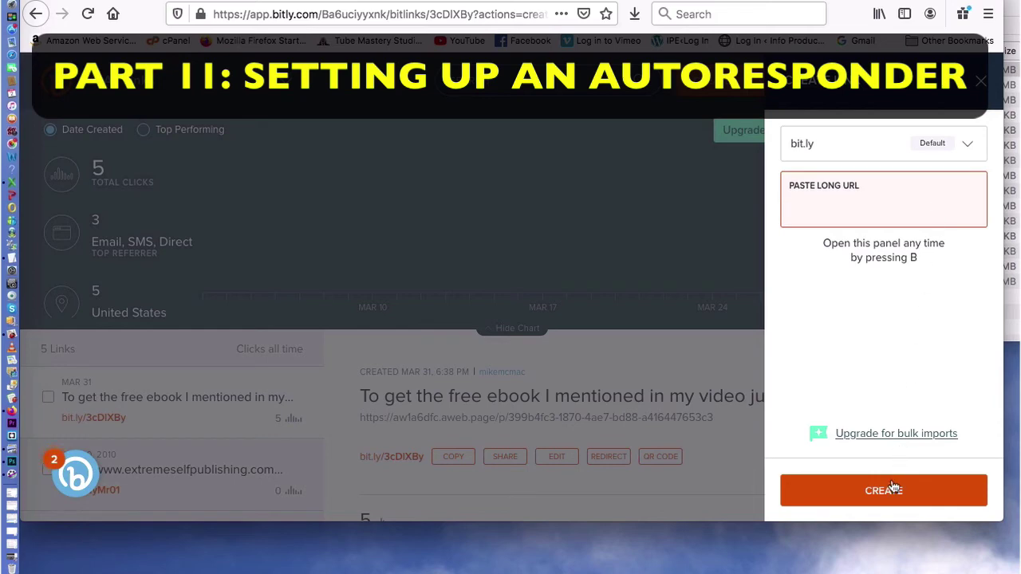
# Step: Open the landing page through the short link bit.ly/3cDIXBy and sign up with a first name and email address
pyautogui.click(628, 227)
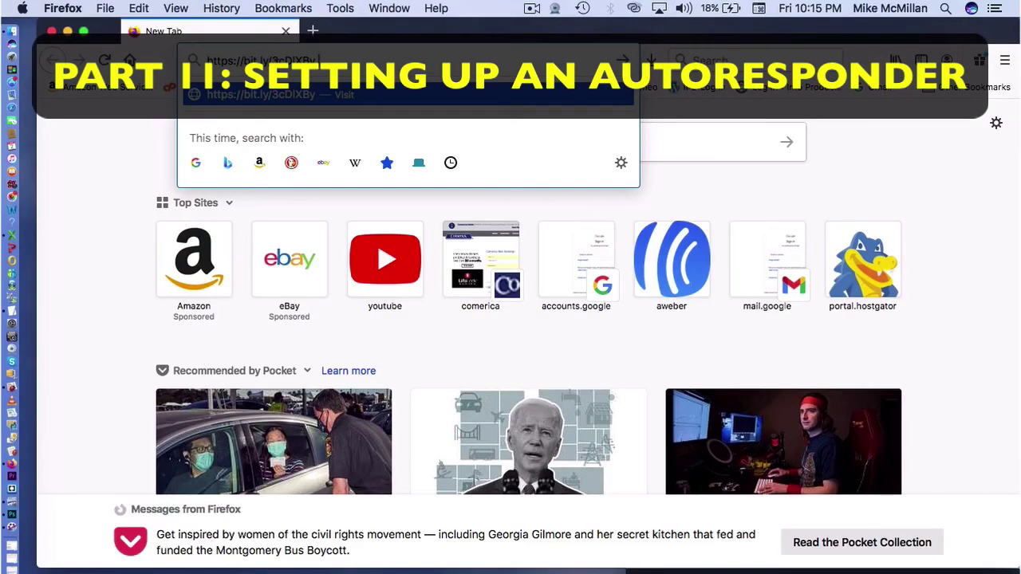
pyautogui.press('Return')
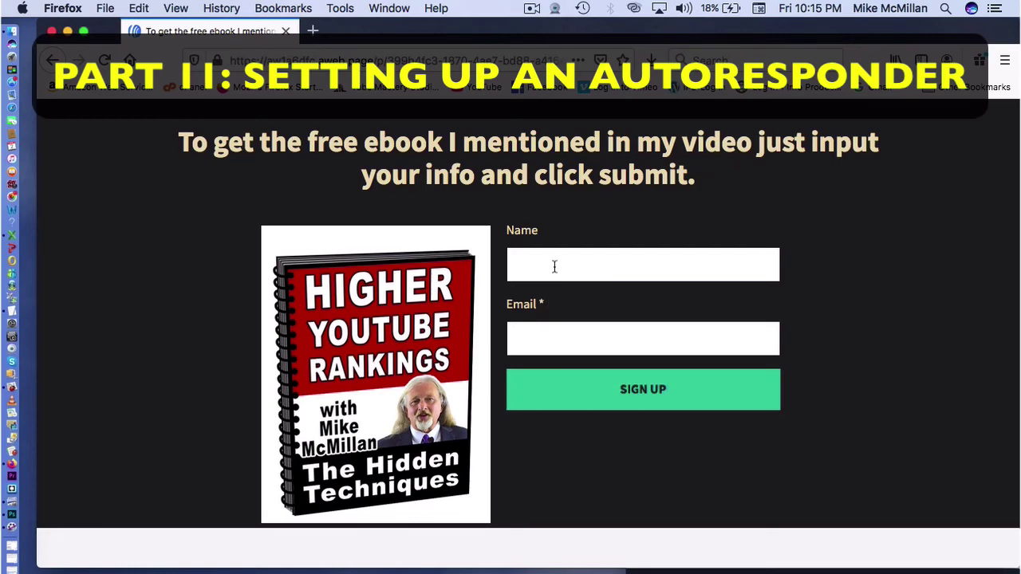
pyautogui.write('Mike')
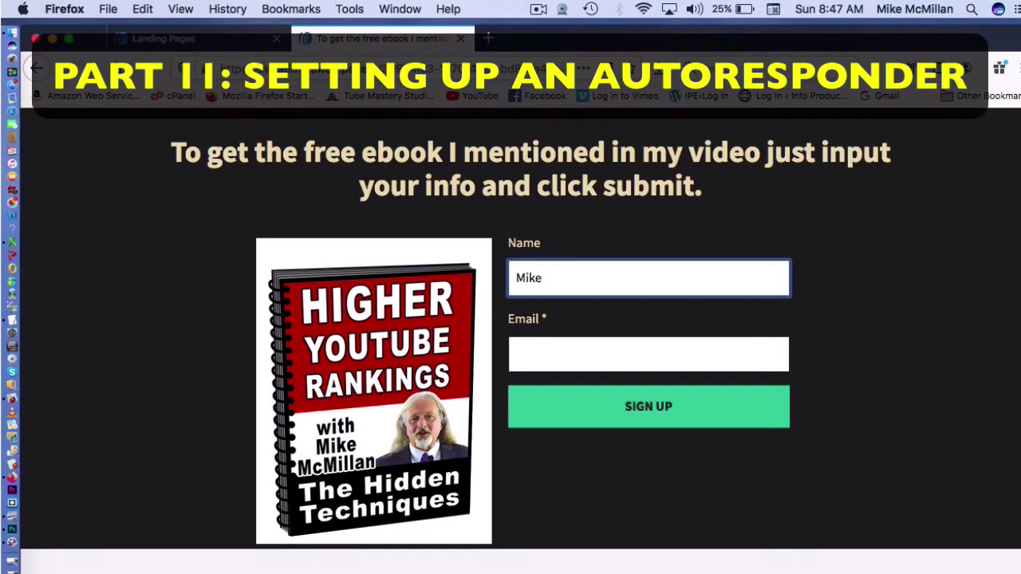
pyautogui.press('Tab')
pyautogui.write('m')
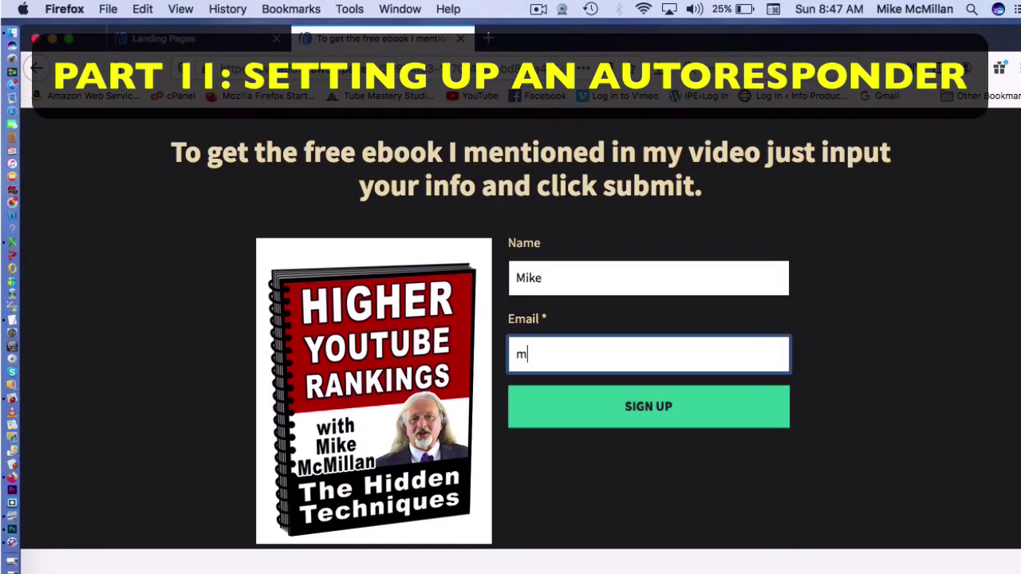
pyautogui.write('ike.')
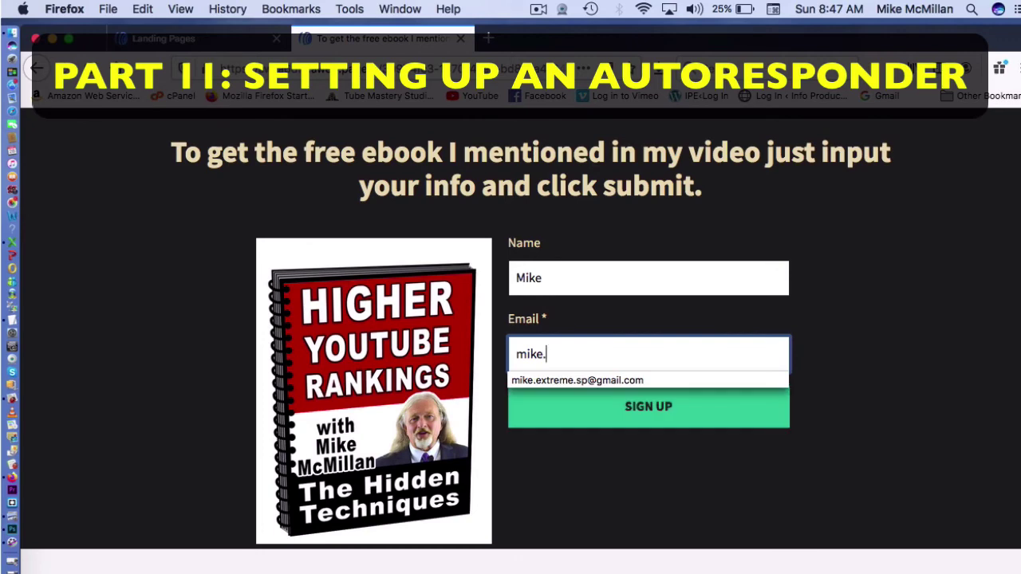
pyautogui.click(582, 379)
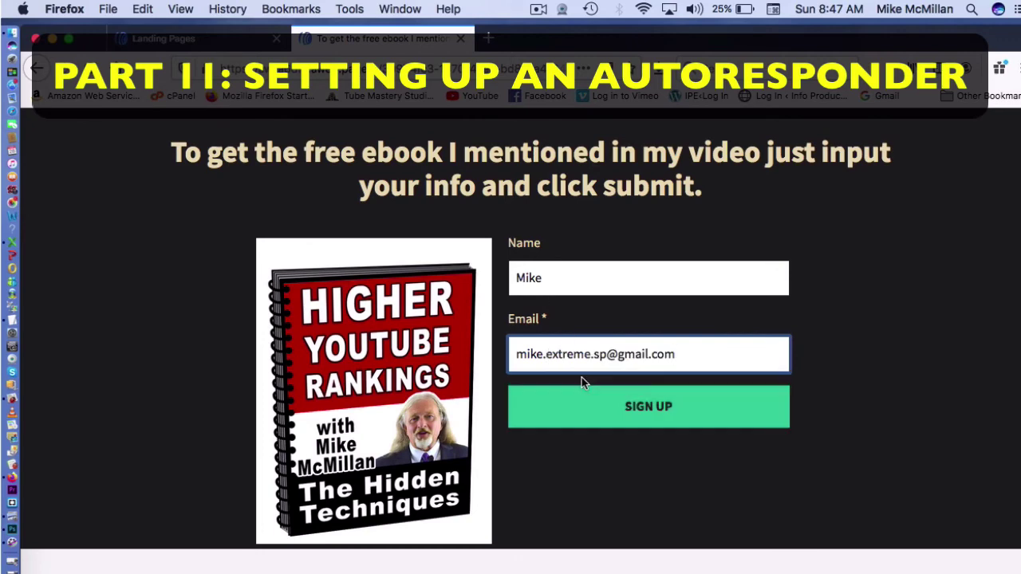
pyautogui.click(645, 419)
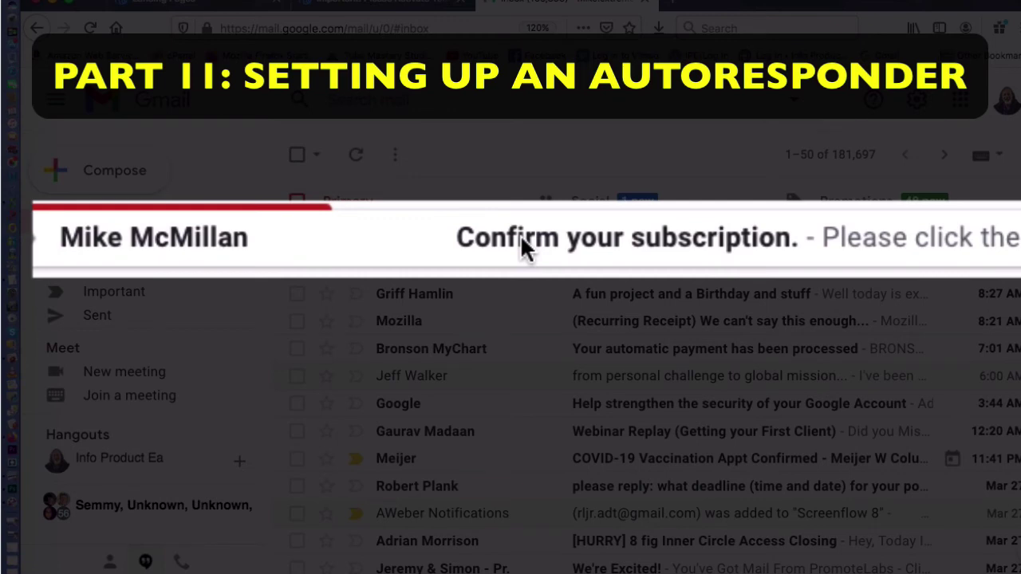
# Step: Confirm the subscription from the "Confirm your subscription." message in Gmail and look through the free ebook PDF
pyautogui.click(520, 235)
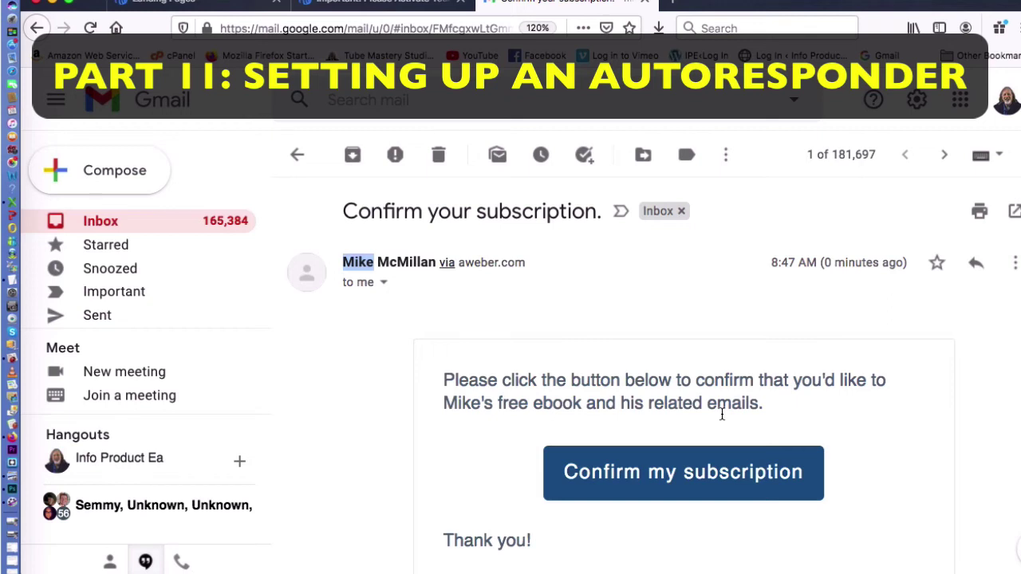
pyautogui.click(724, 467)
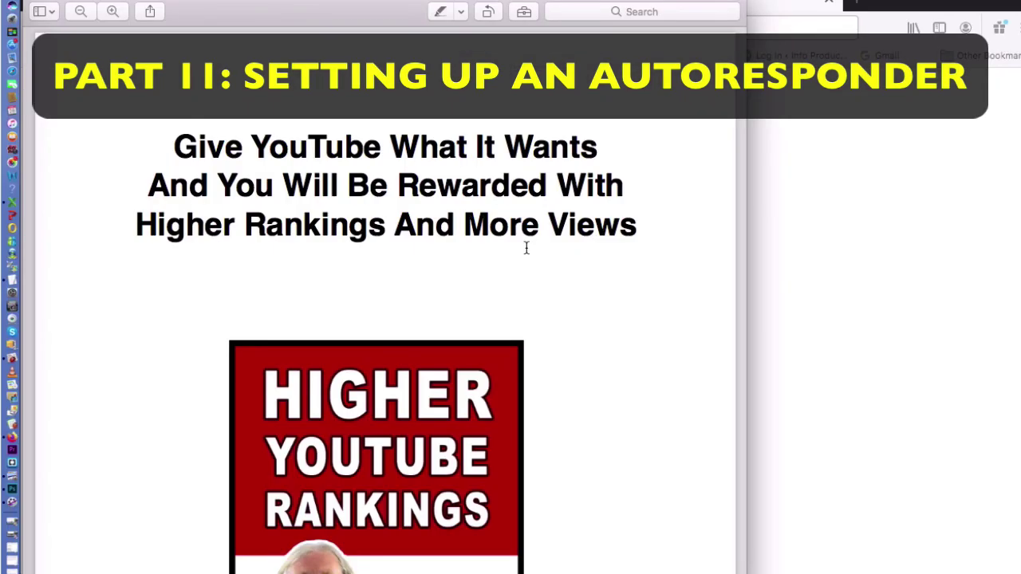
pyautogui.scroll(-8, 525, 248)
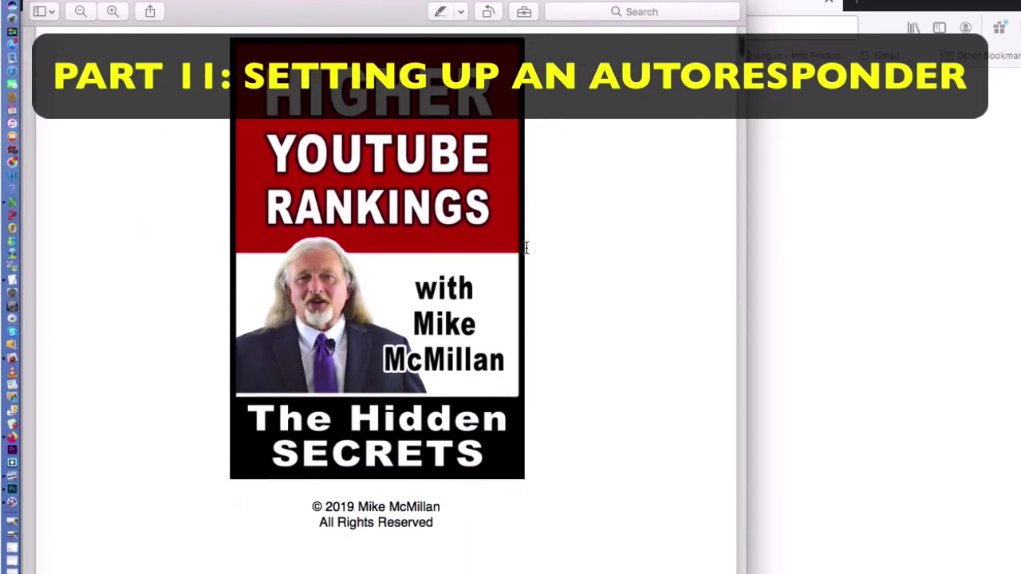
pyautogui.scroll(-15, 526, 248)
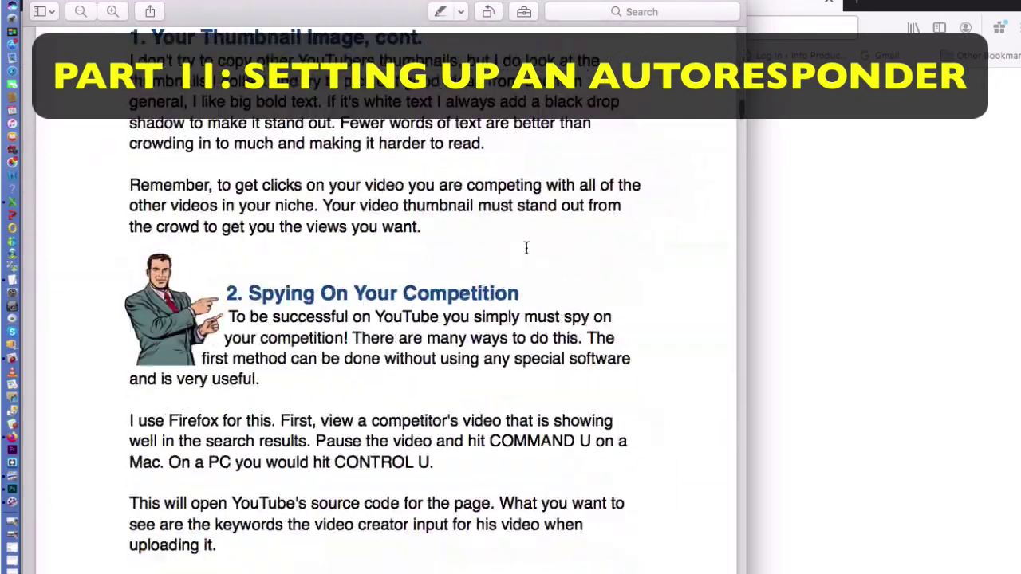
pyautogui.scroll(-10, 526, 248)
pyautogui.scroll(20, 525, 249)
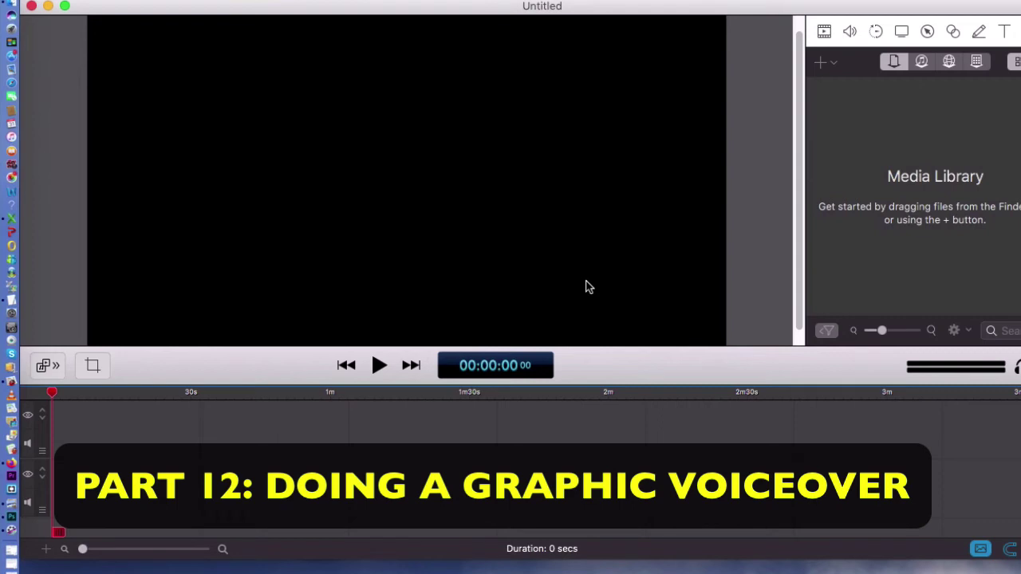
# Step: Move the empty video project window aside and open ebook.png from the desktop for viewing
pyautogui.moveTo(391, 11); pyautogui.dragTo(508, 3)
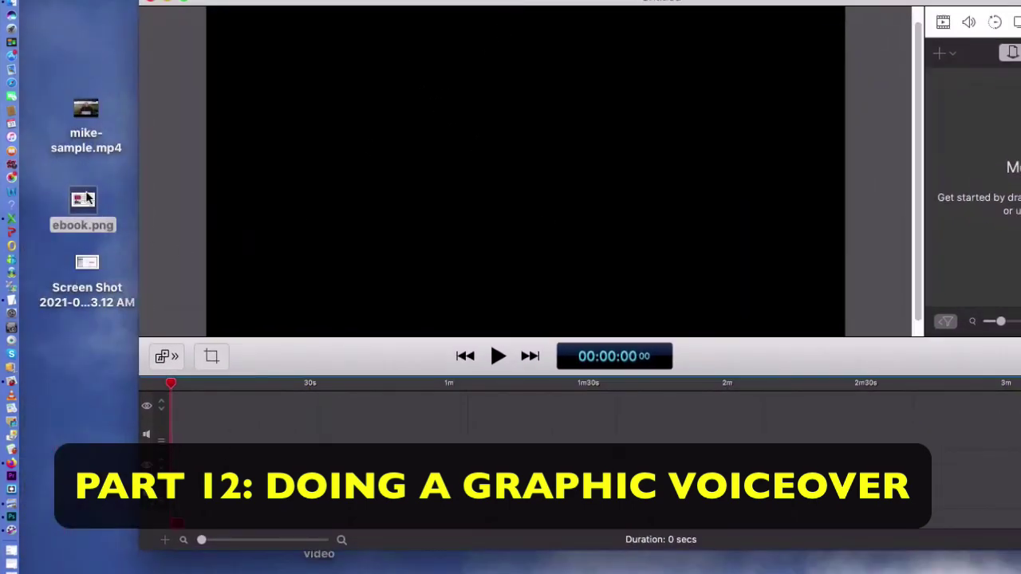
pyautogui.doubleClick(86, 199)
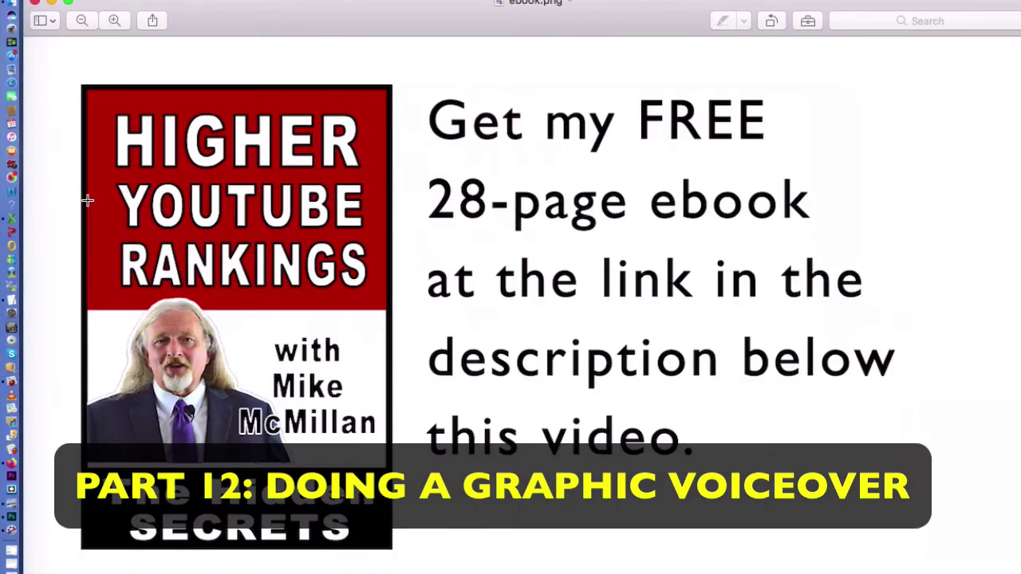